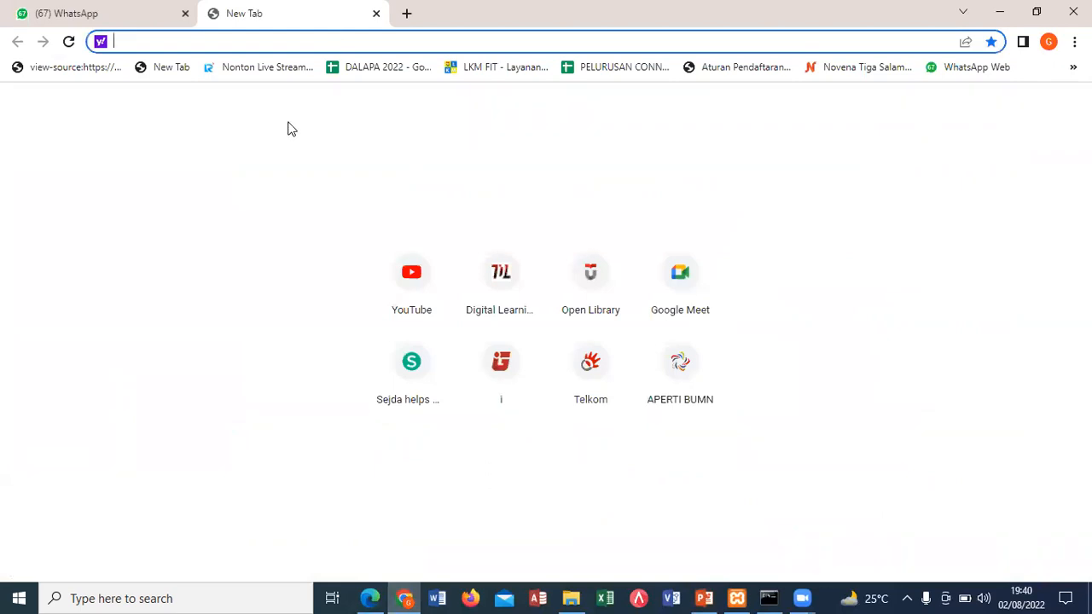
Open the local site at localhost:8080 and sign in as keuangan2 with the saved account password
text(lo)
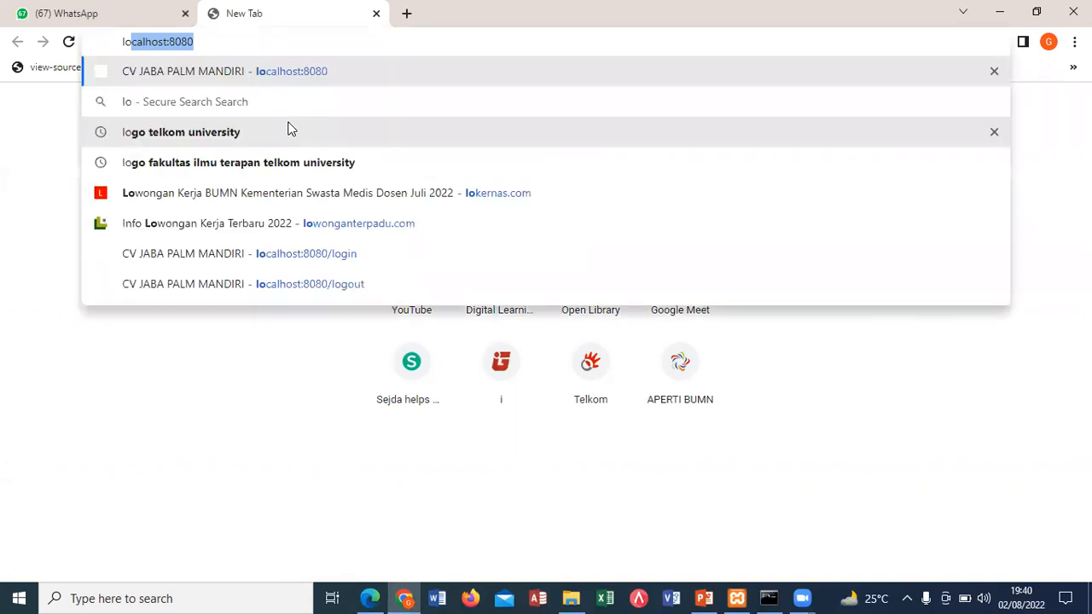
key(Return)
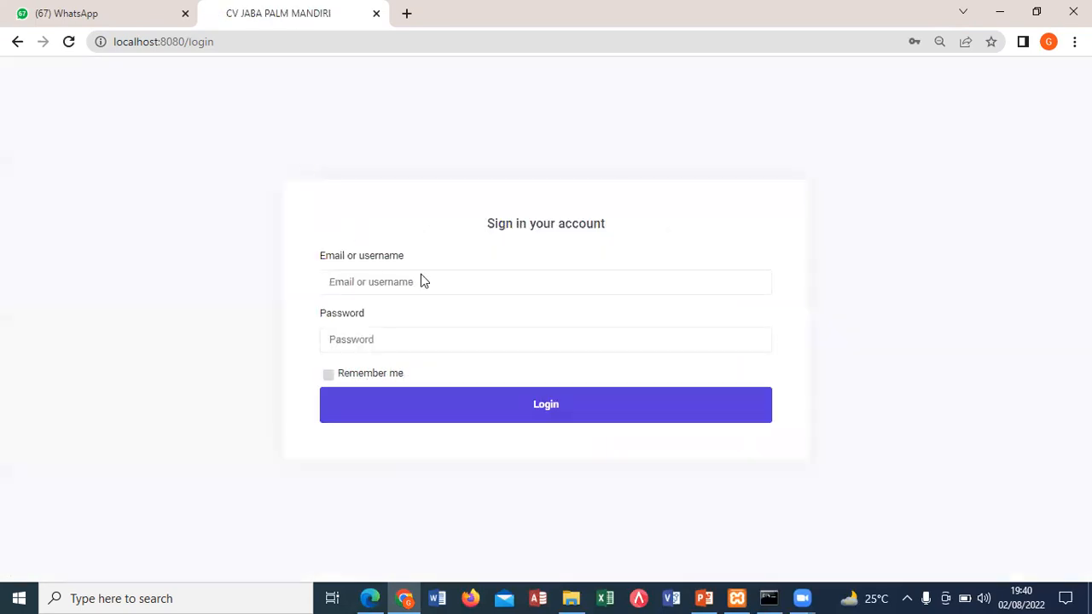
click(443, 291)
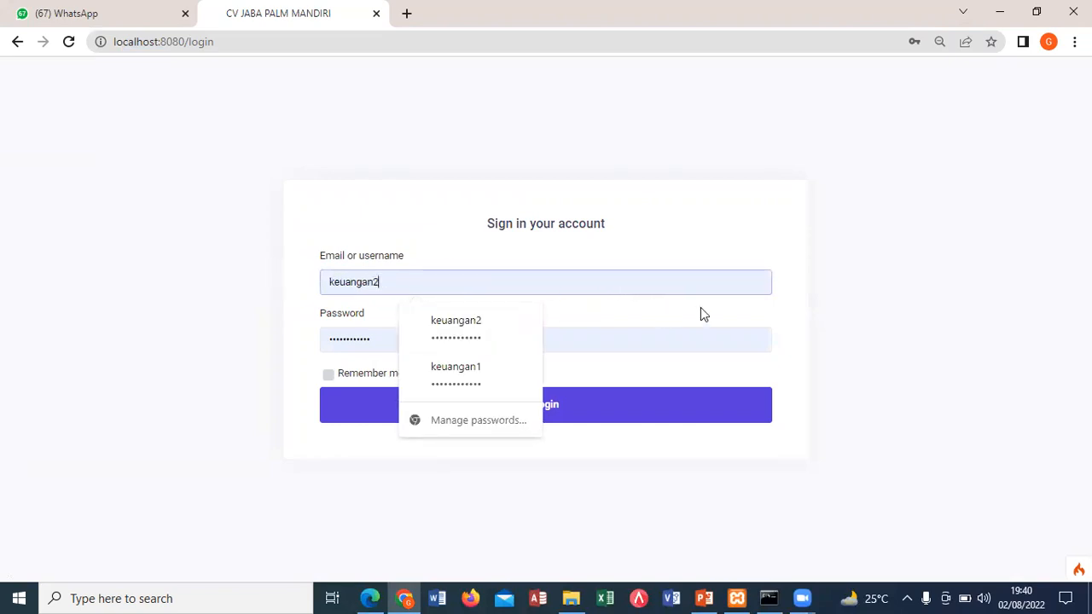
click(587, 419)
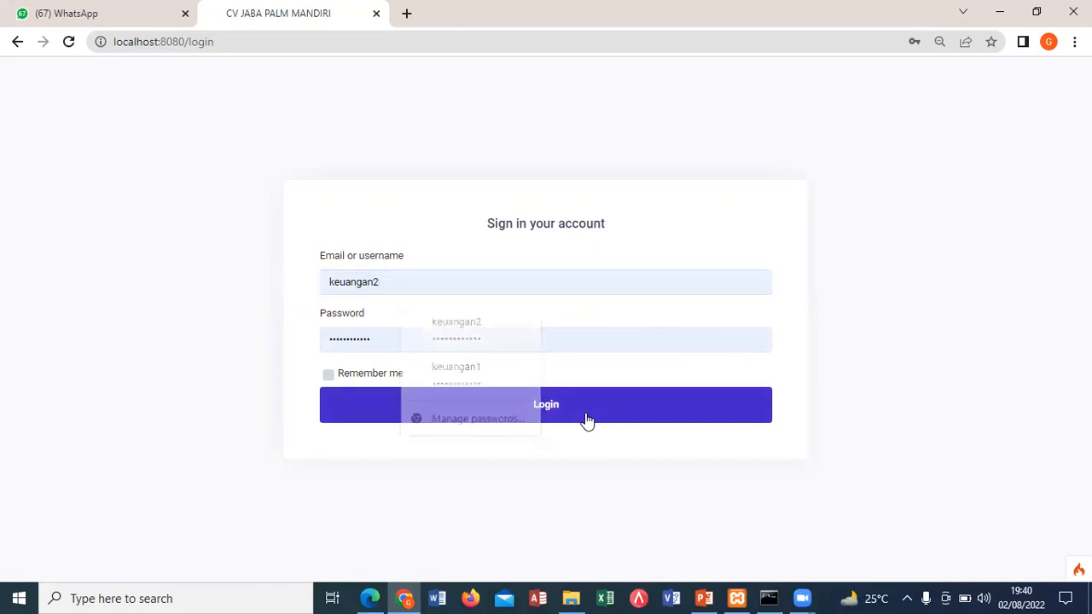
click(538, 406)
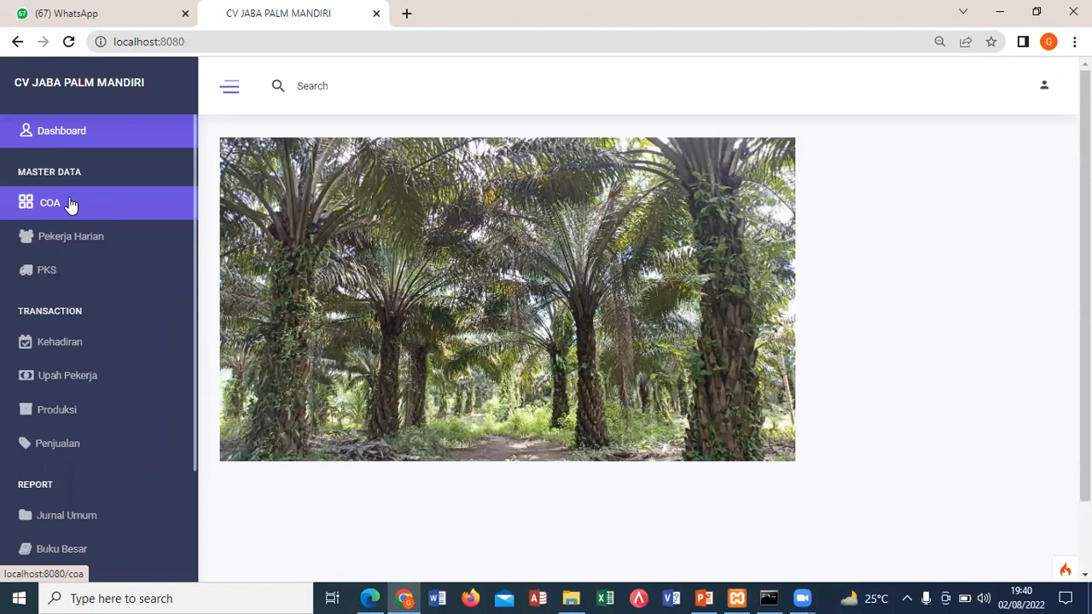
Start a new entry in the COA master data with account number 114 and account name Utang
click(71, 205)
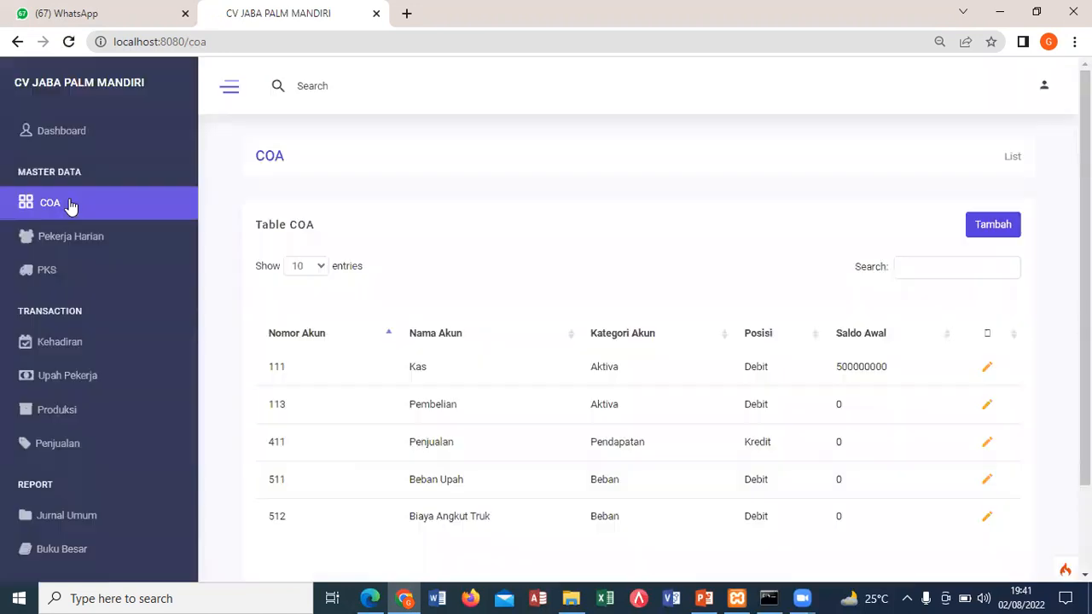
click(994, 226)
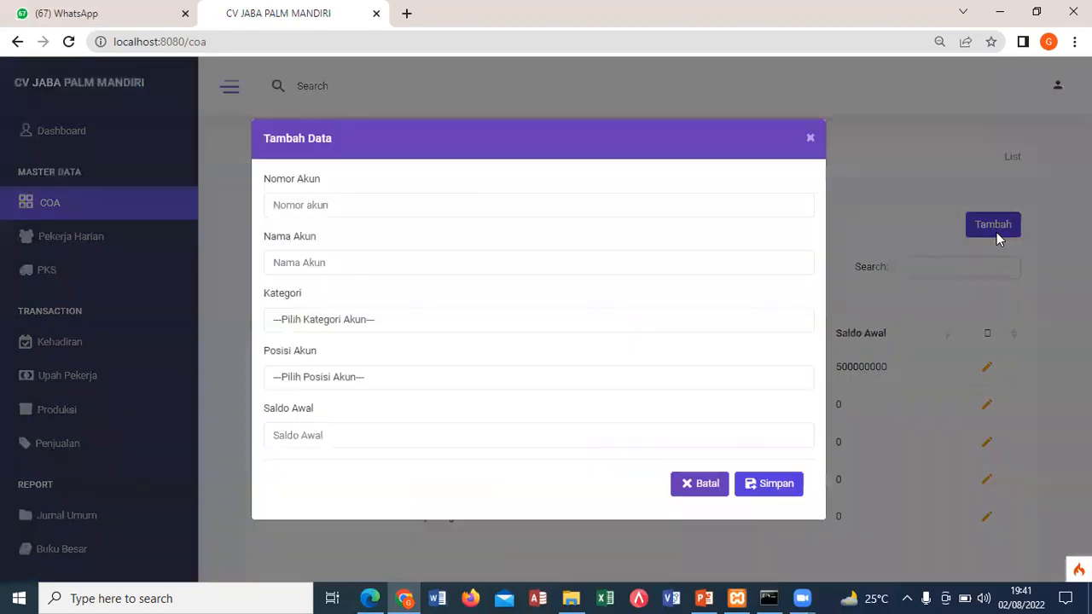
click(364, 205)
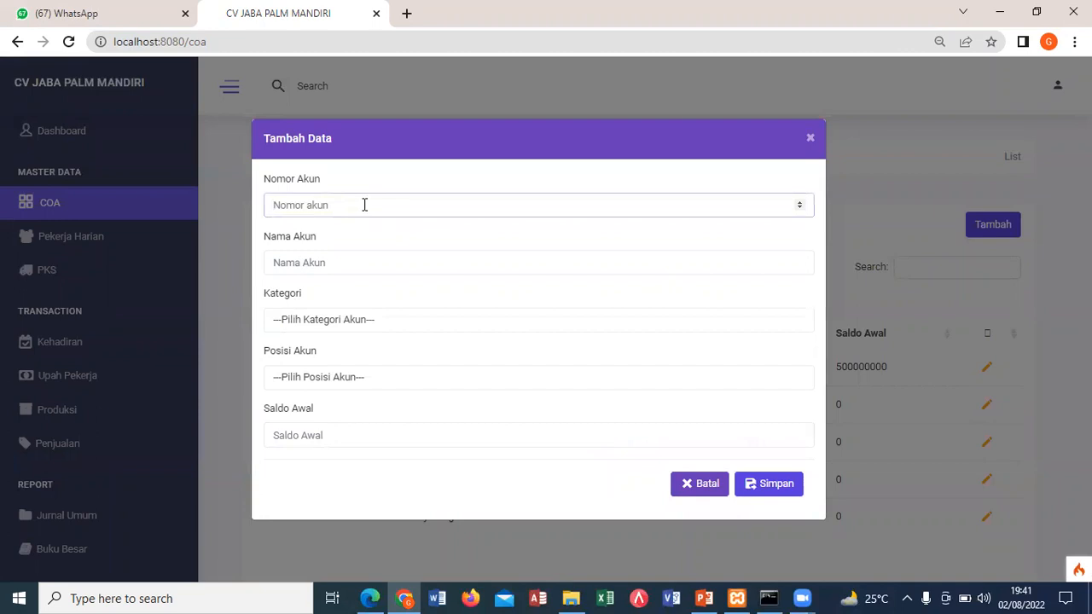
text(114)
click(383, 268)
text(Utang)
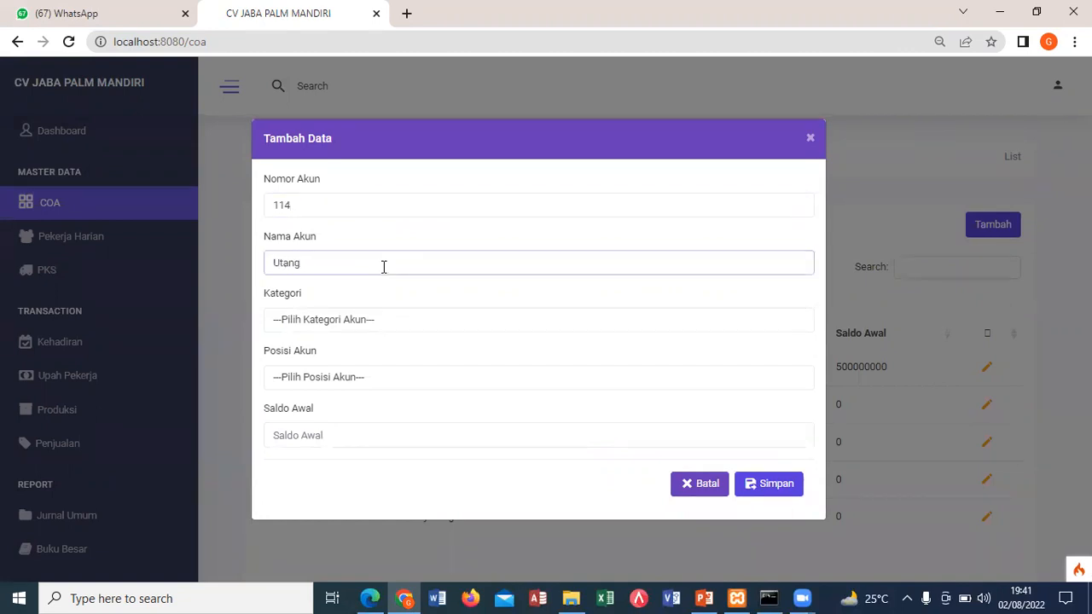
Set the new account's category to Kewajiban, position to Debet and opening balance to 0, and save it
click(383, 330)
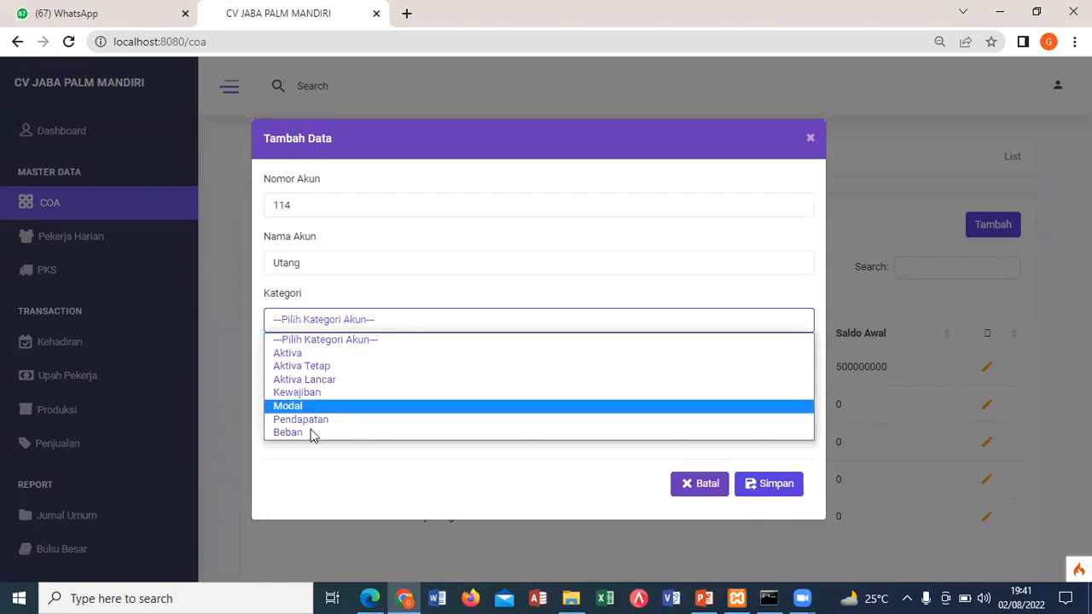
click(307, 393)
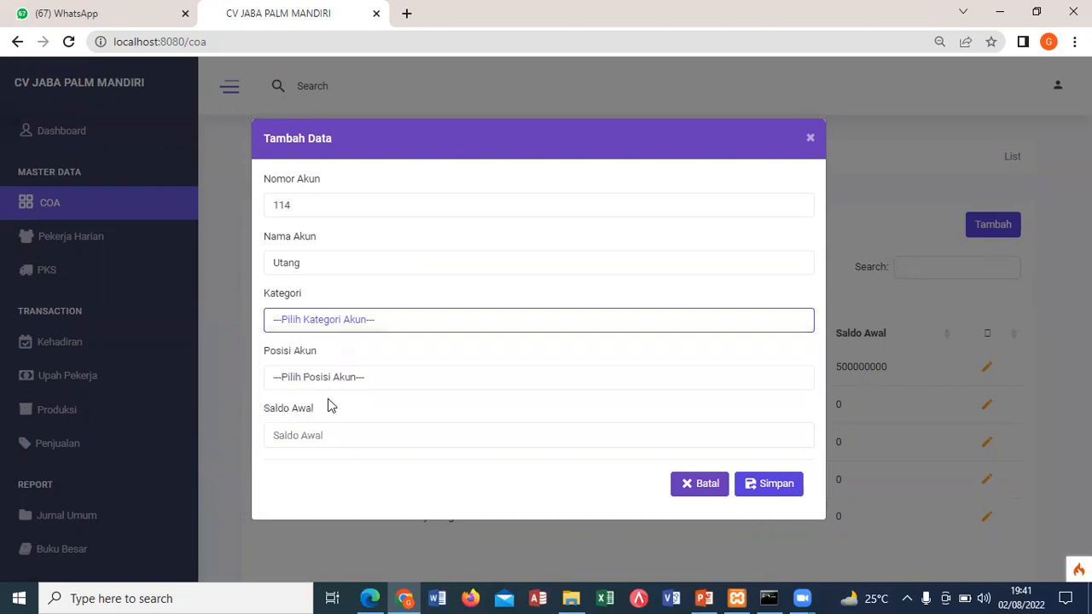
click(388, 378)
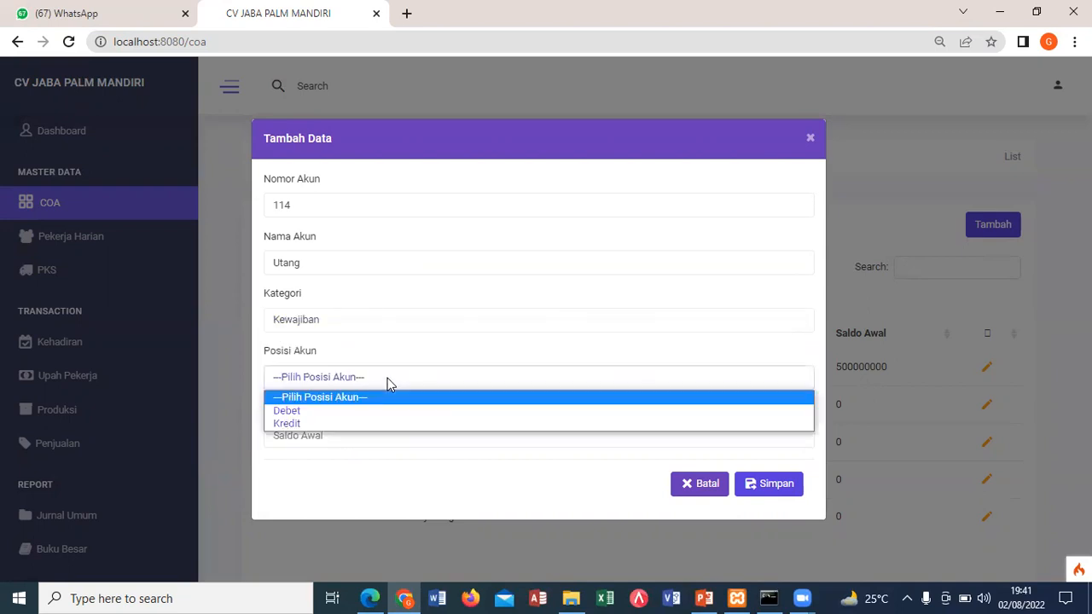
click(300, 412)
click(357, 438)
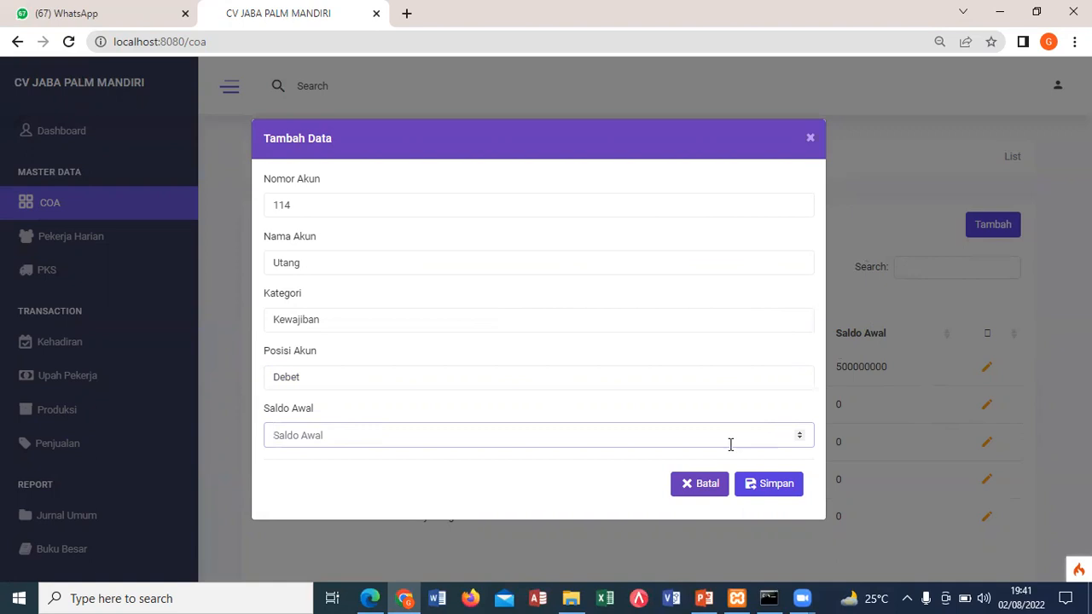
click(793, 465)
click(359, 423)
text(0)
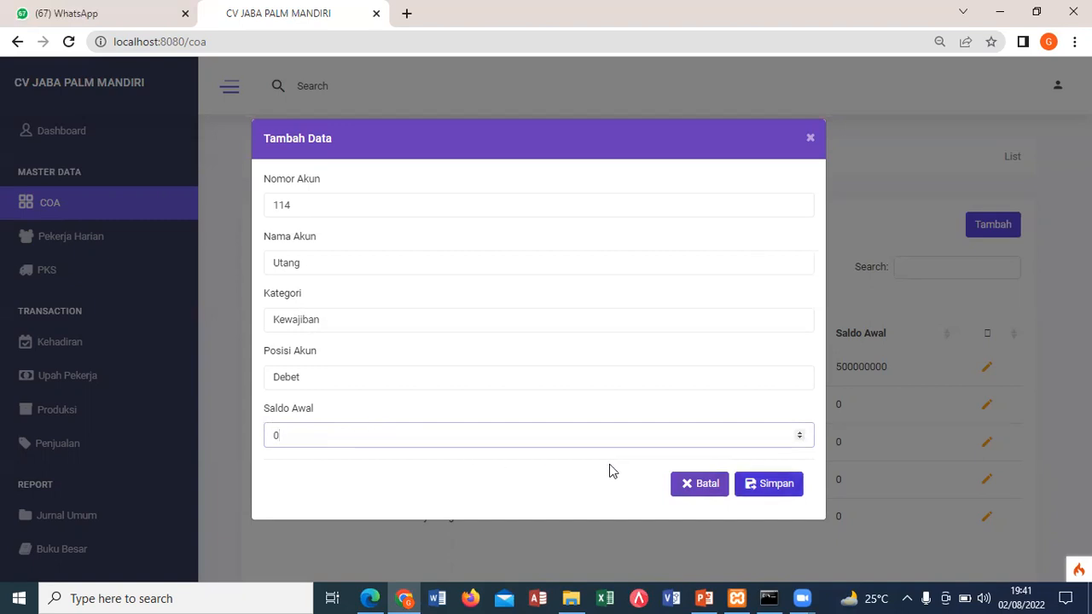
key(Return)
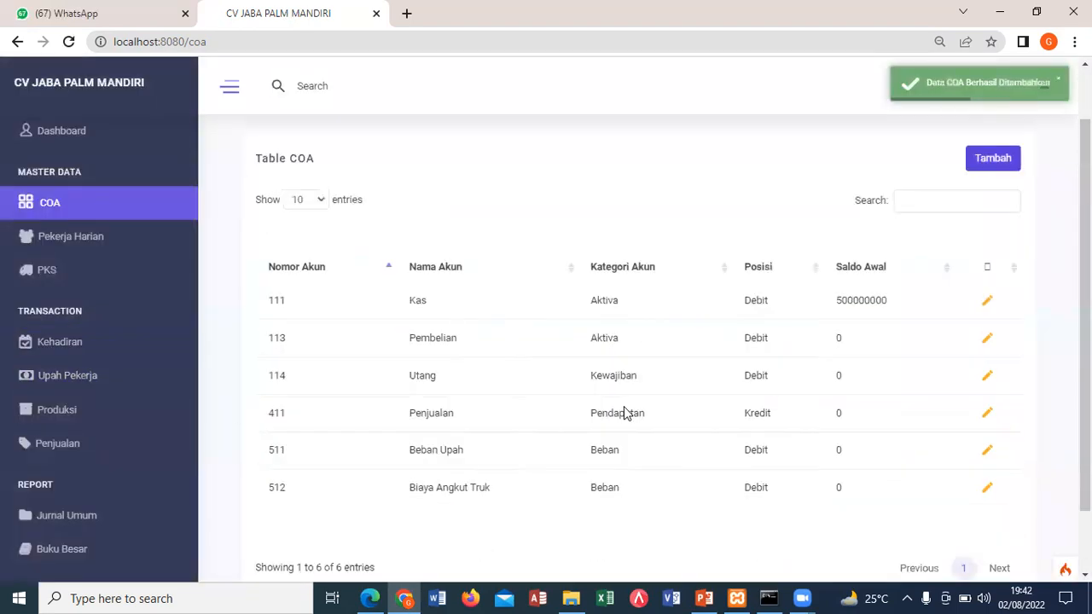
Edit the Utang account in the COA table to set its category to Aktiva, and save the change
scroll(588, 414, down, 2)
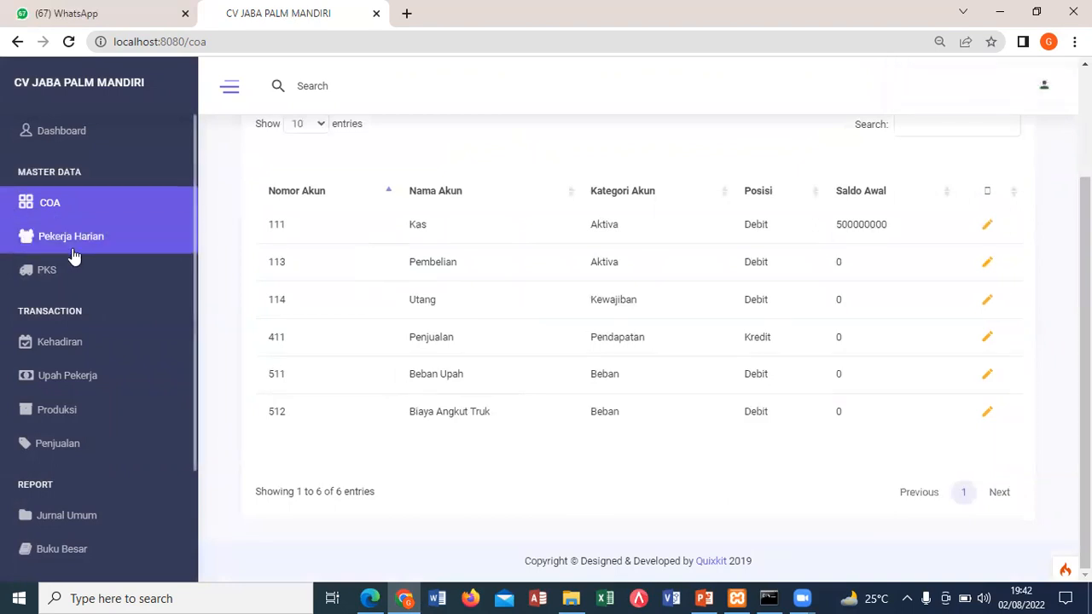
scroll(936, 349, up, 2)
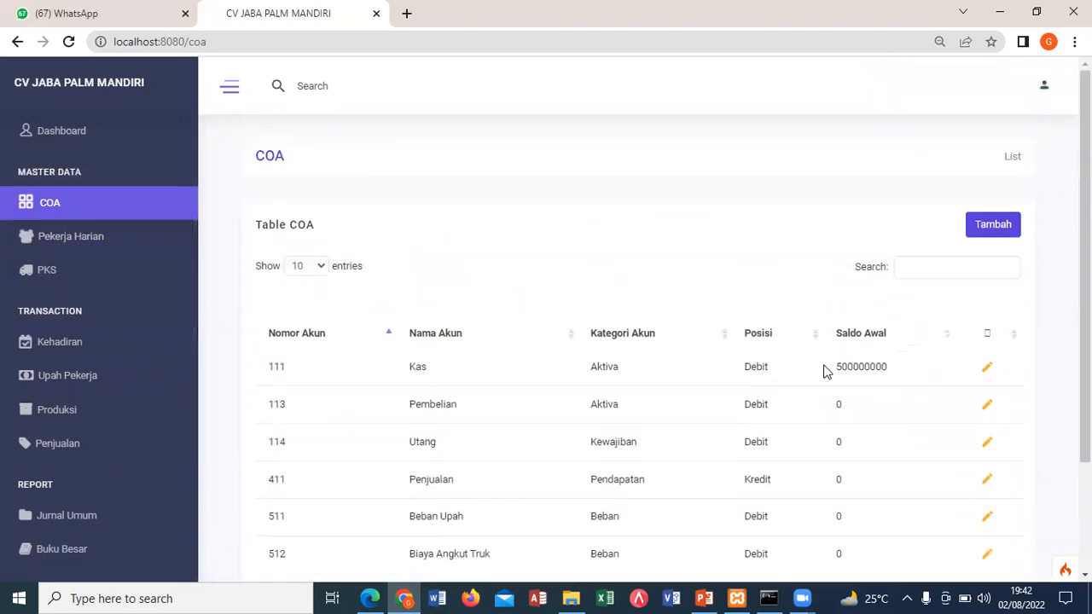
scroll(770, 256, down, 2)
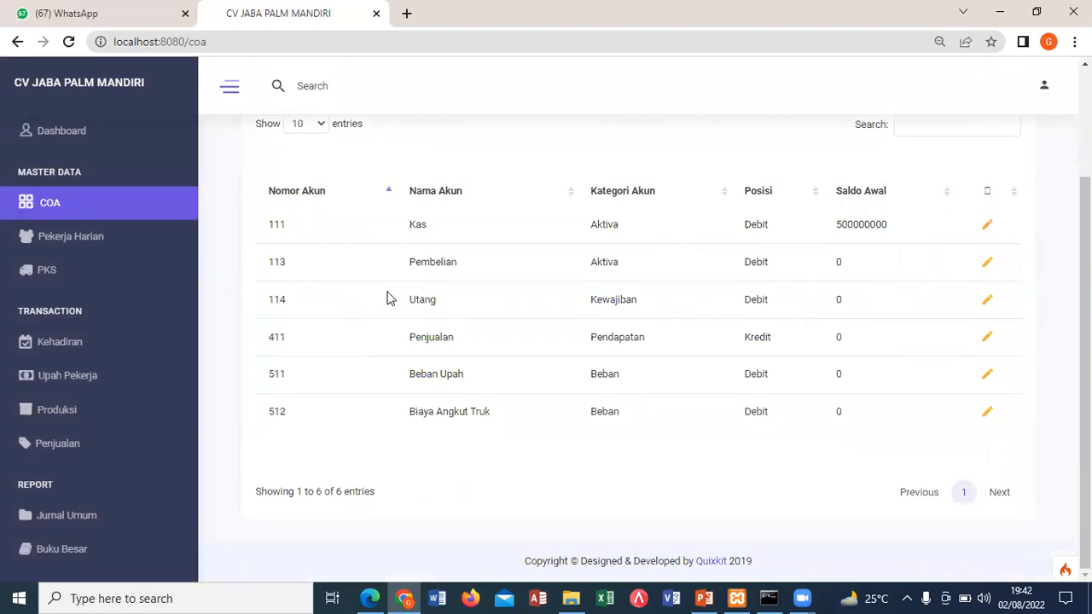
click(985, 301)
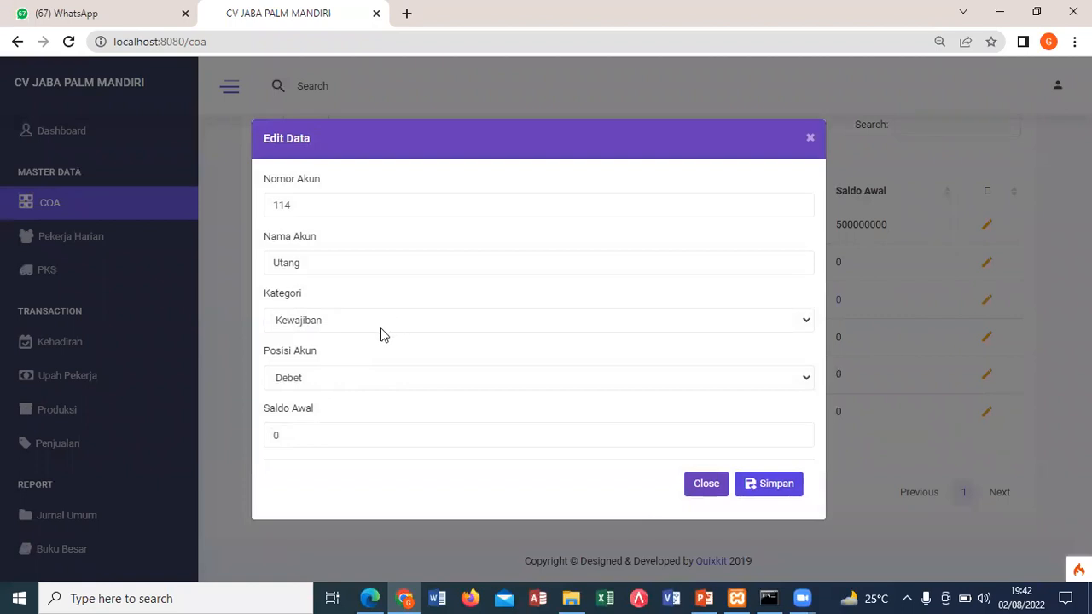
click(356, 320)
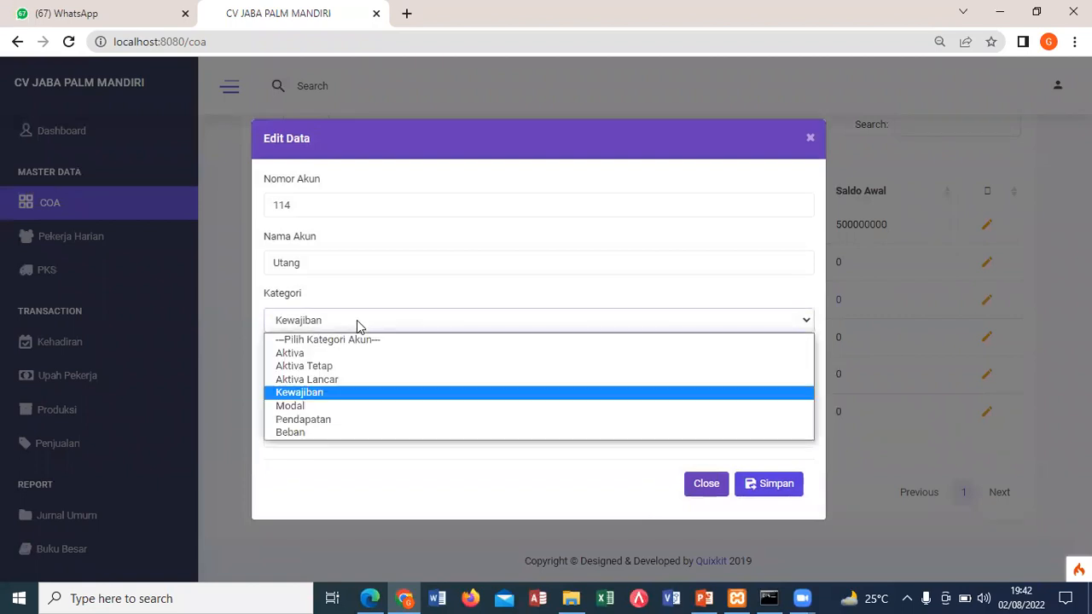
click(304, 353)
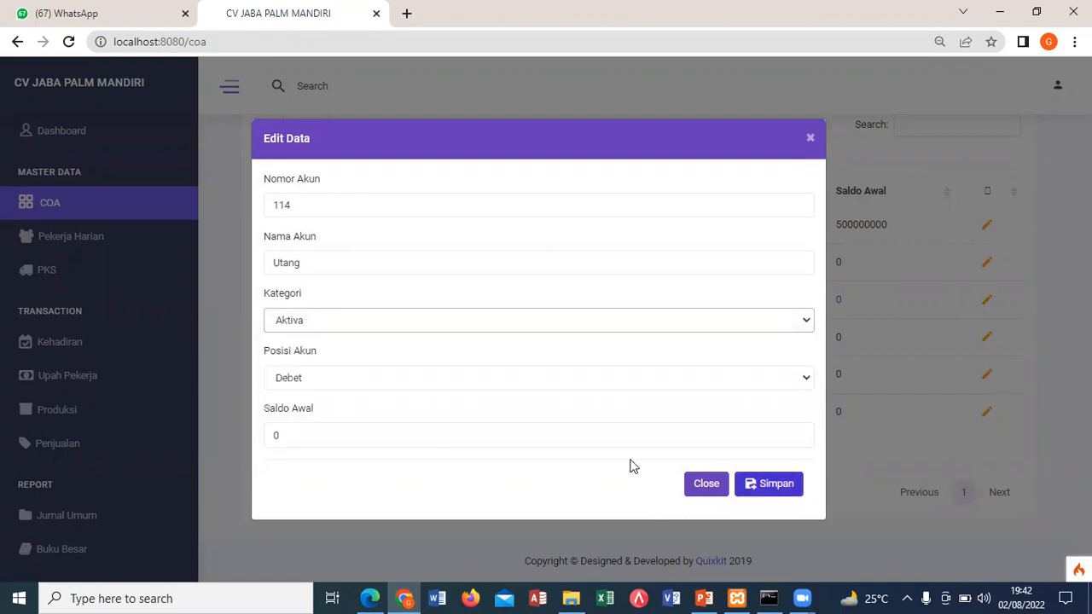
click(768, 483)
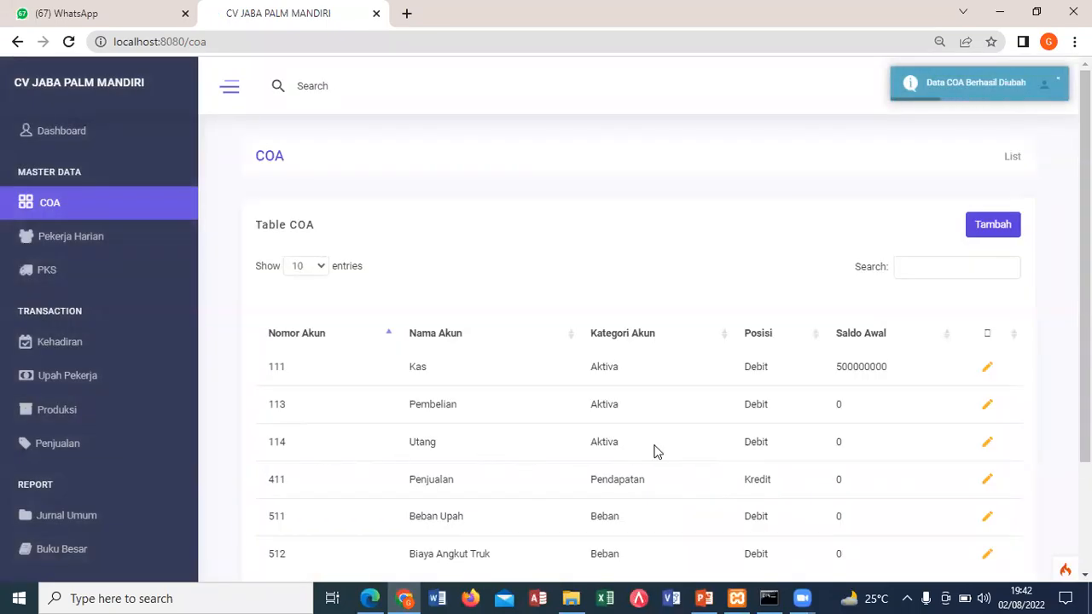
Start a new Pekerja Harian record with the worker's full name and the category Pekerja Lapangan
click(75, 247)
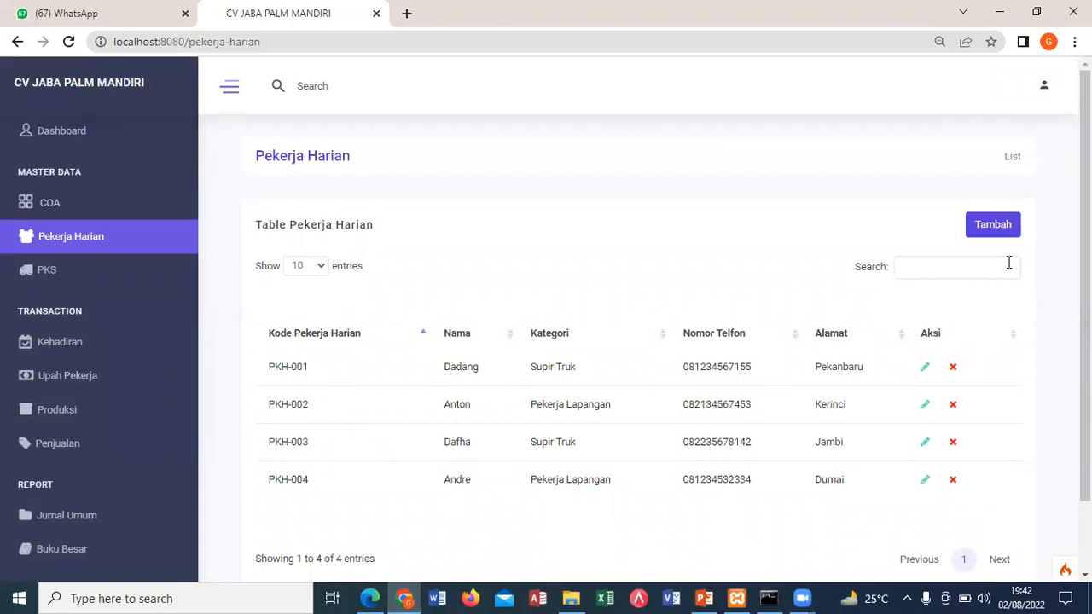
click(990, 231)
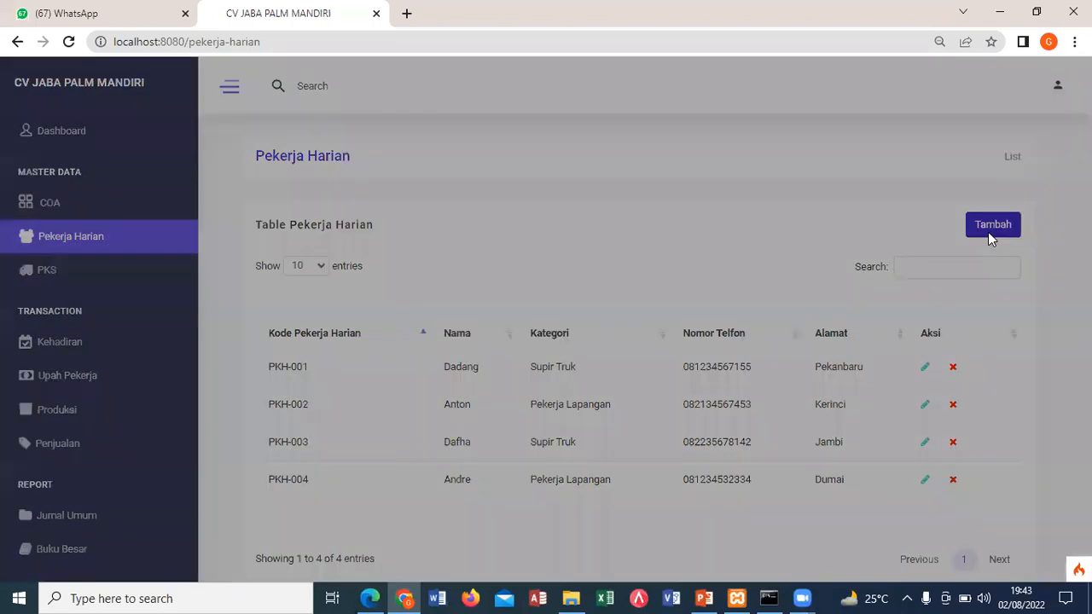
click(392, 228)
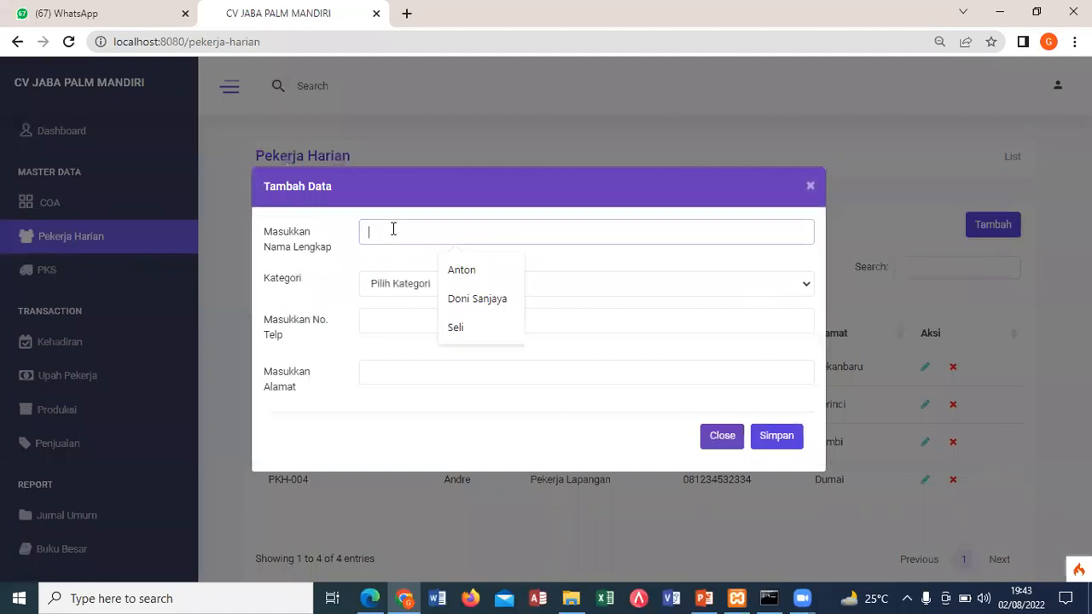
click(465, 301)
click(429, 287)
click(444, 315)
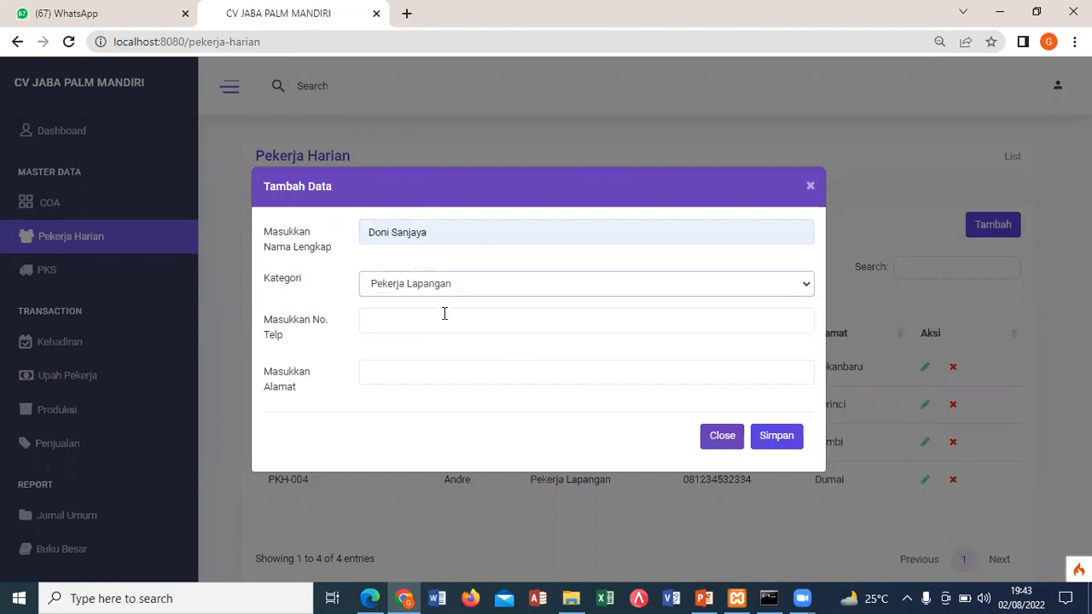
Fill in the new worker's phone number and address, and save the record
click(415, 319)
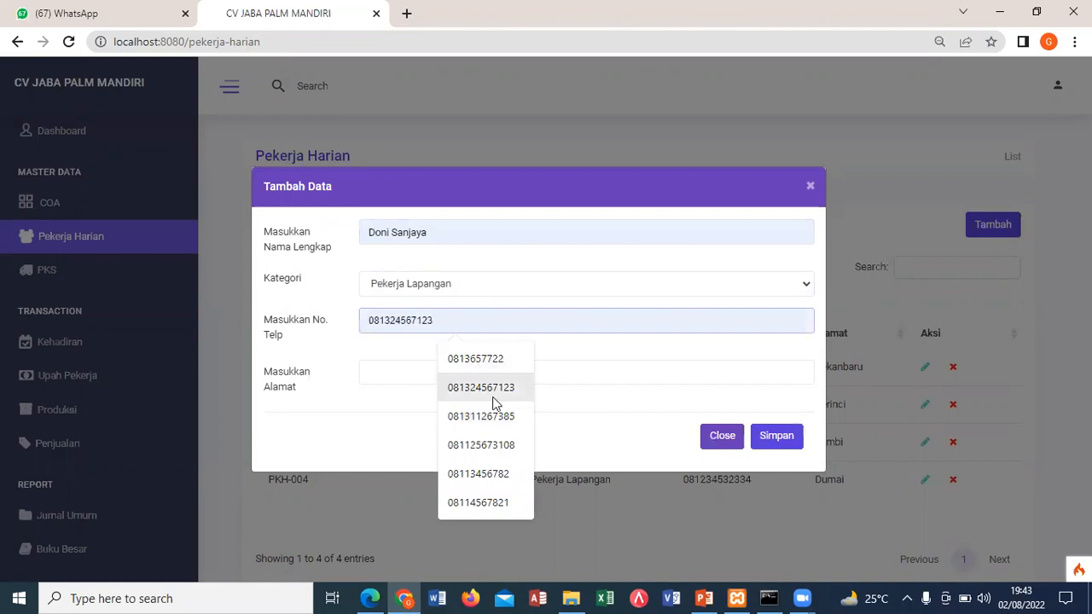
click(488, 362)
text(1)
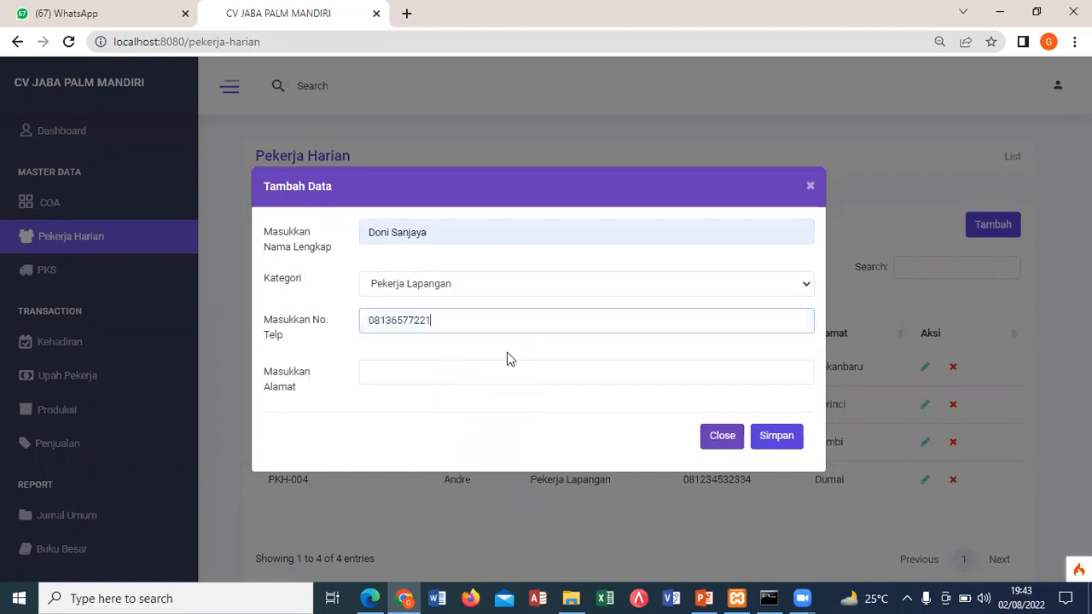
click(458, 373)
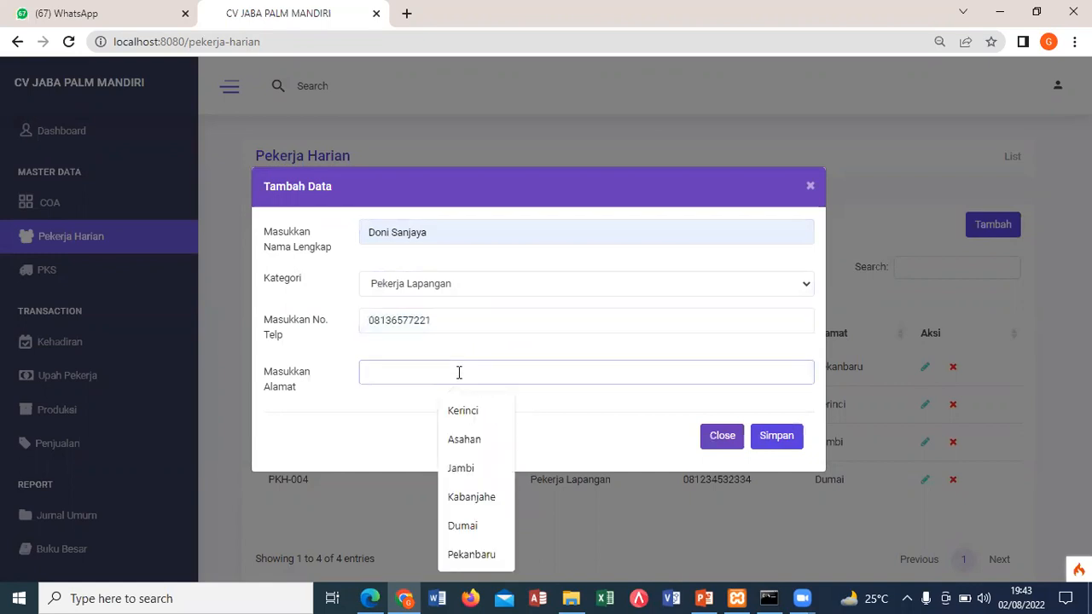
key(Down)
key(Return)
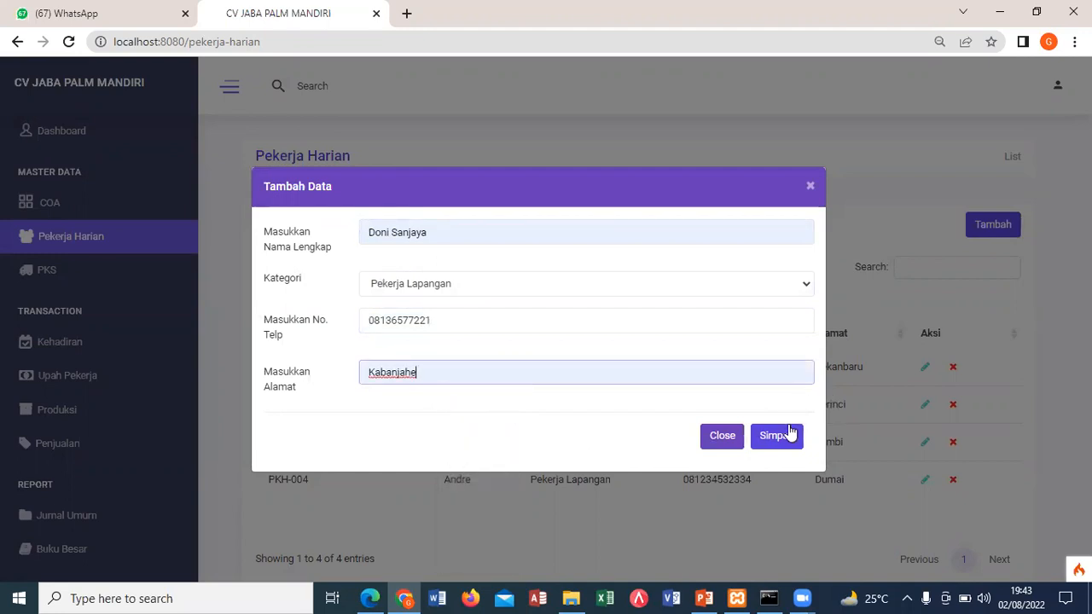
click(785, 436)
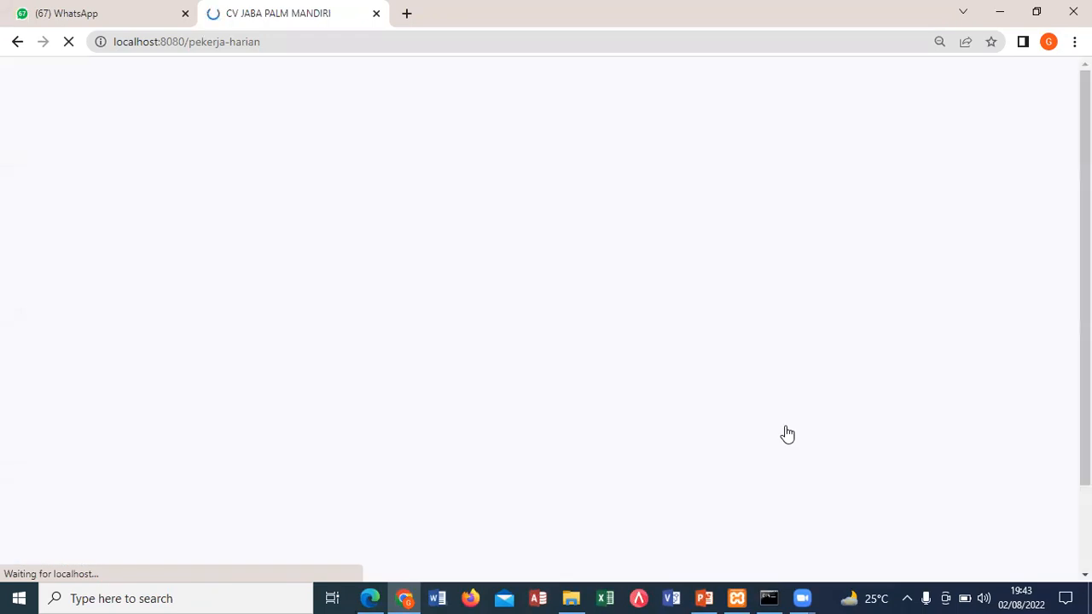
Edit daily worker PKH-005 to set the category to Supir Truk, and save the change
scroll(696, 393, down, 2)
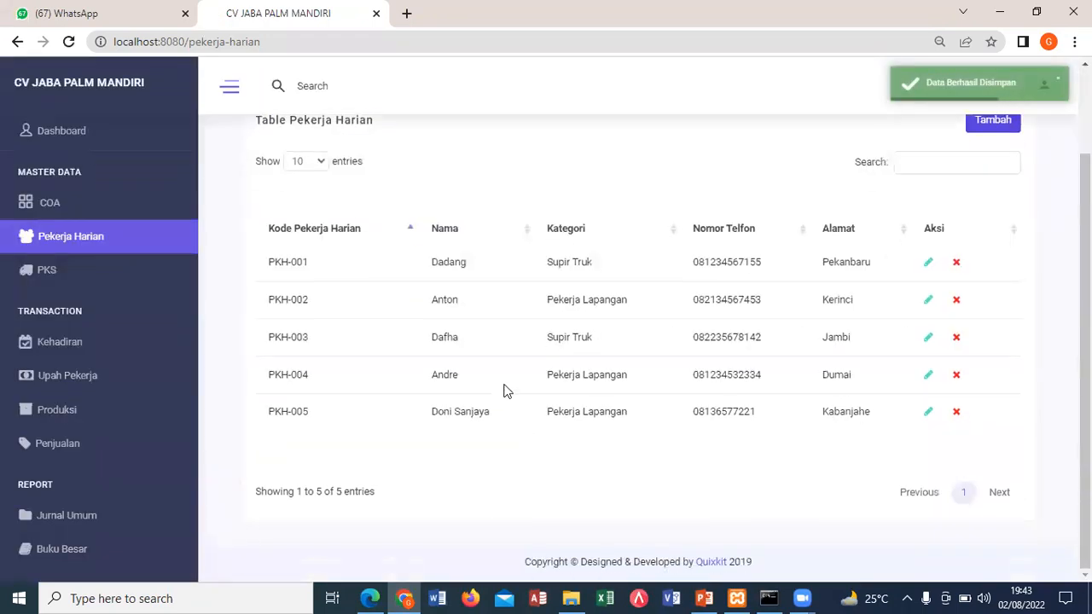
click(927, 413)
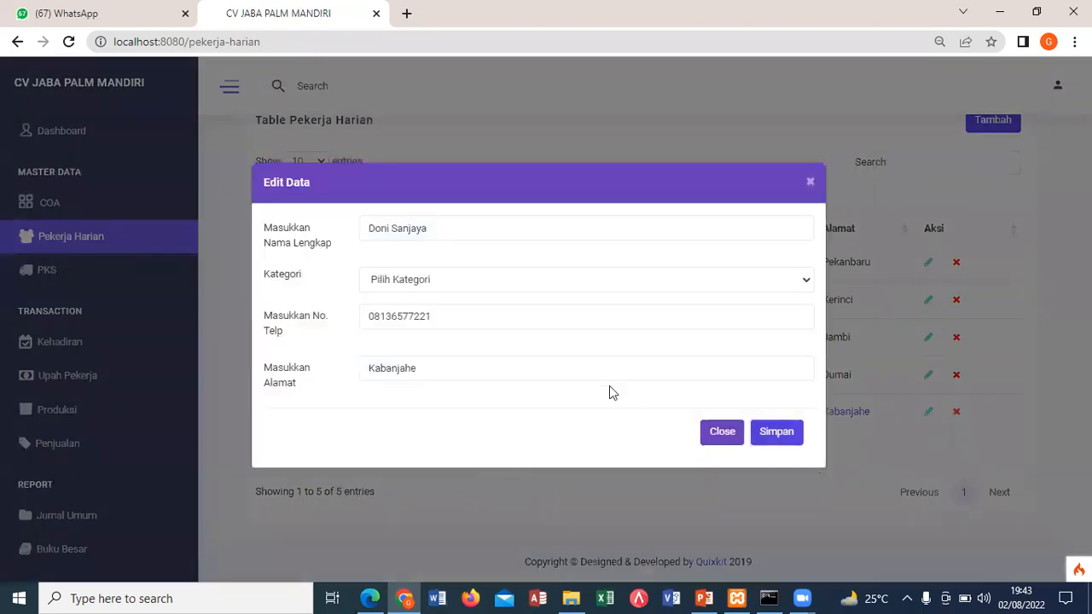
click(450, 290)
click(439, 329)
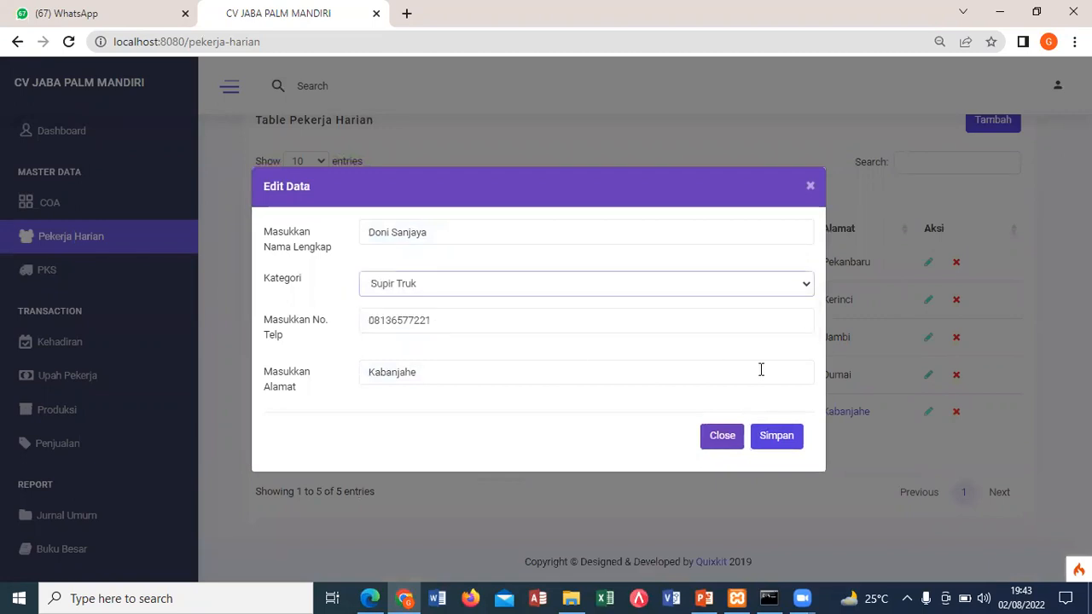
click(776, 436)
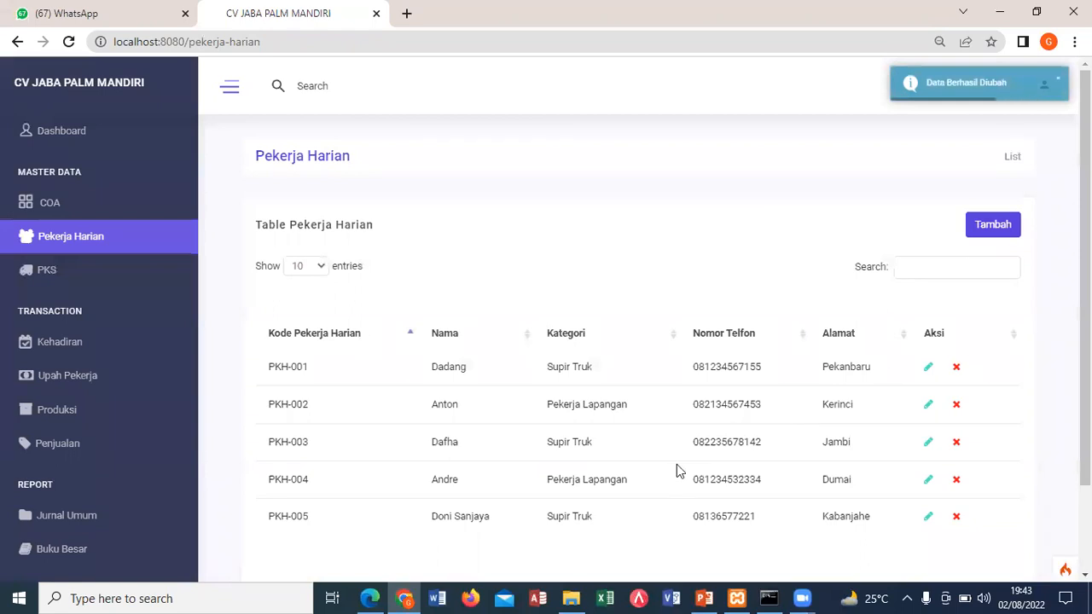
Delete daily worker PKH-005 from the Pekerja Harian table and confirm the deletion
scroll(746, 398, down, 2)
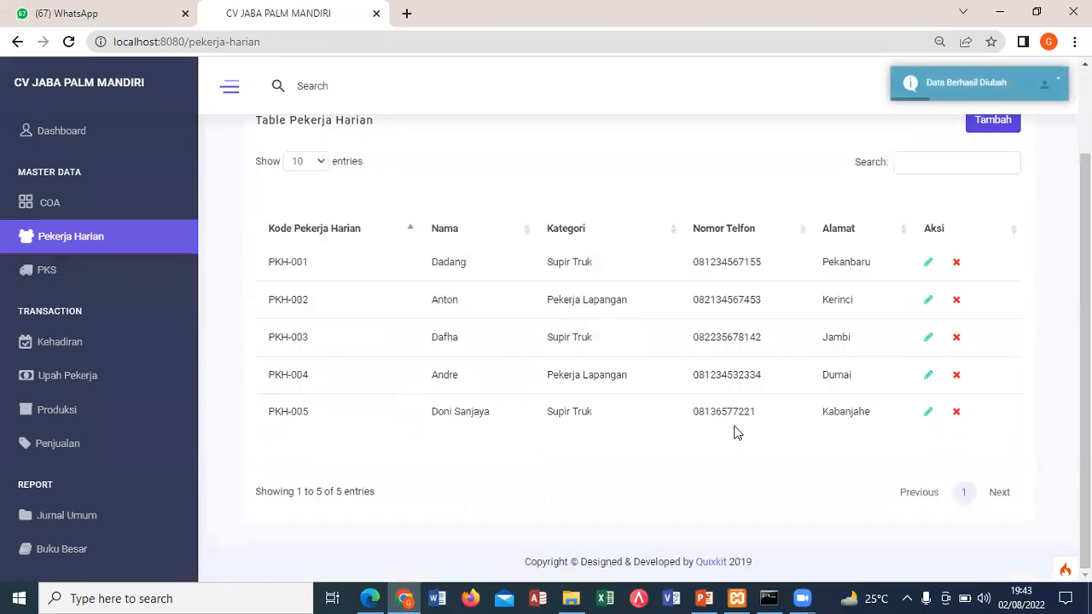
click(956, 412)
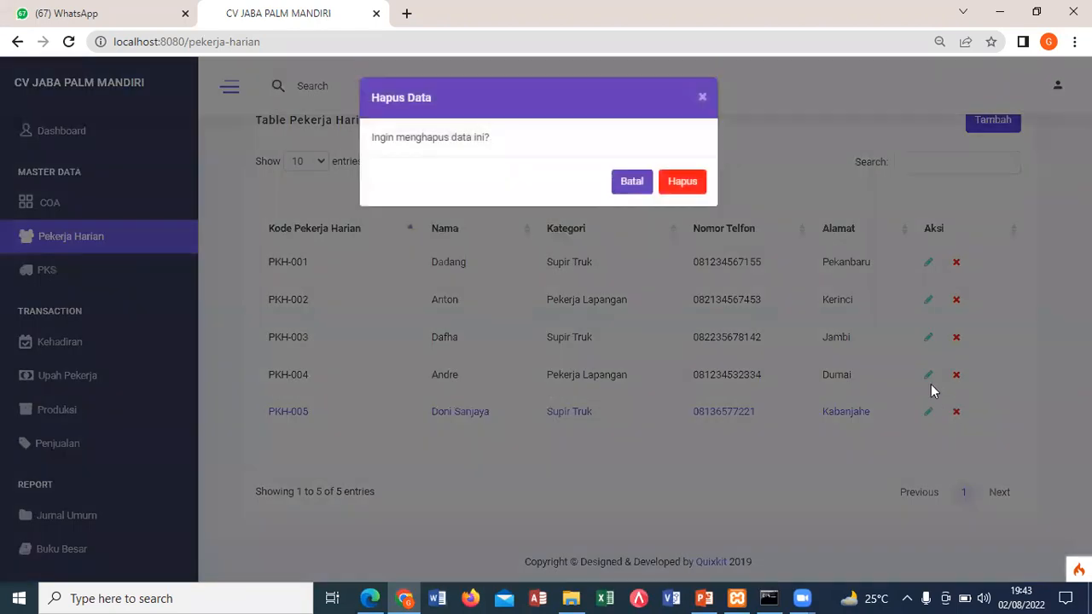
click(681, 184)
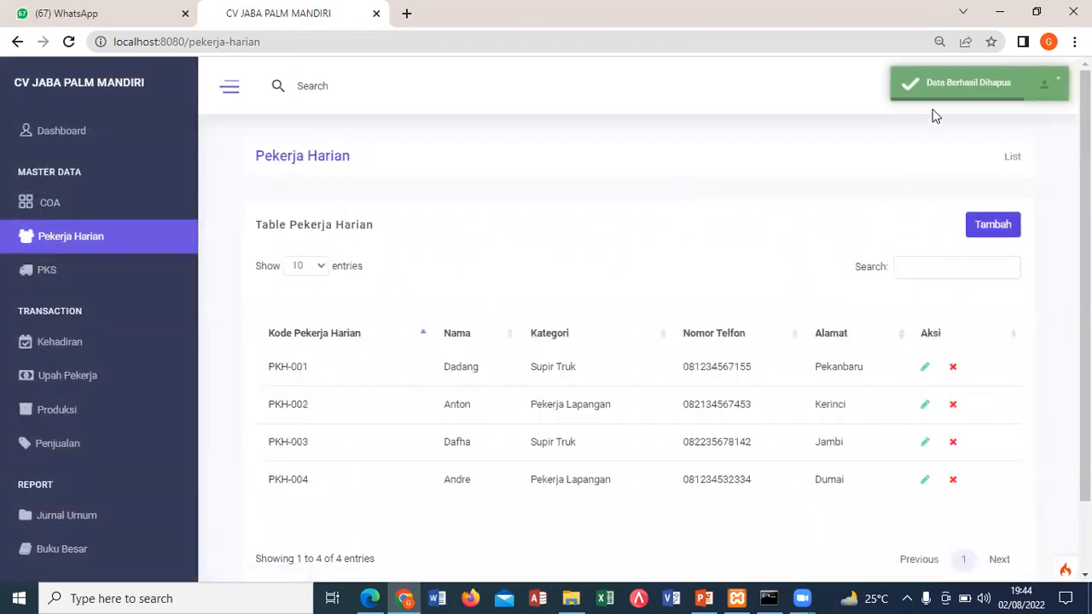
Start a new record in the PKS master data with the name PT Wana
click(64, 269)
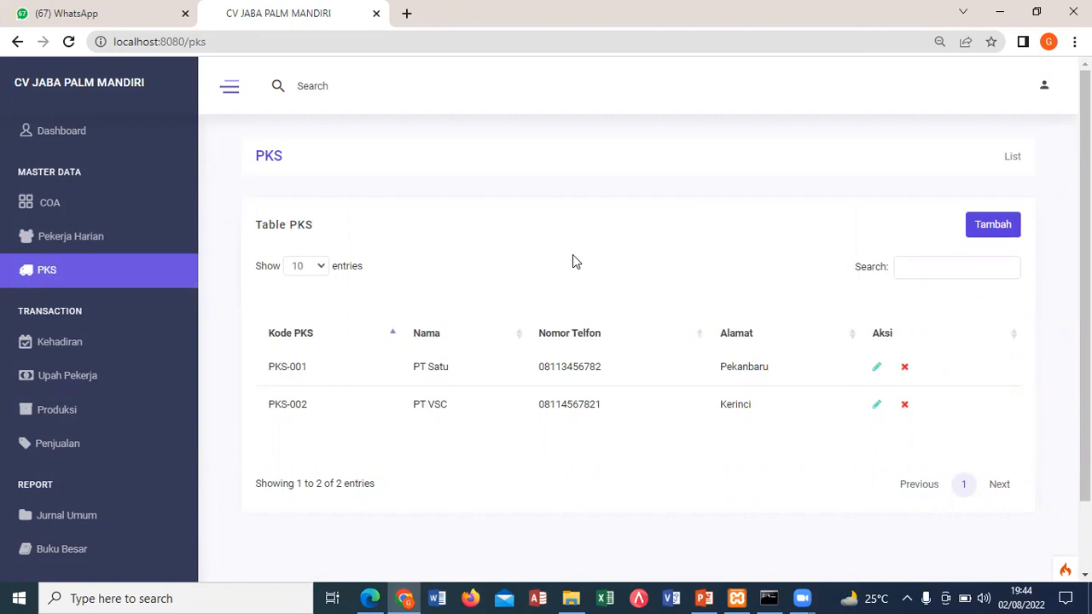
click(993, 225)
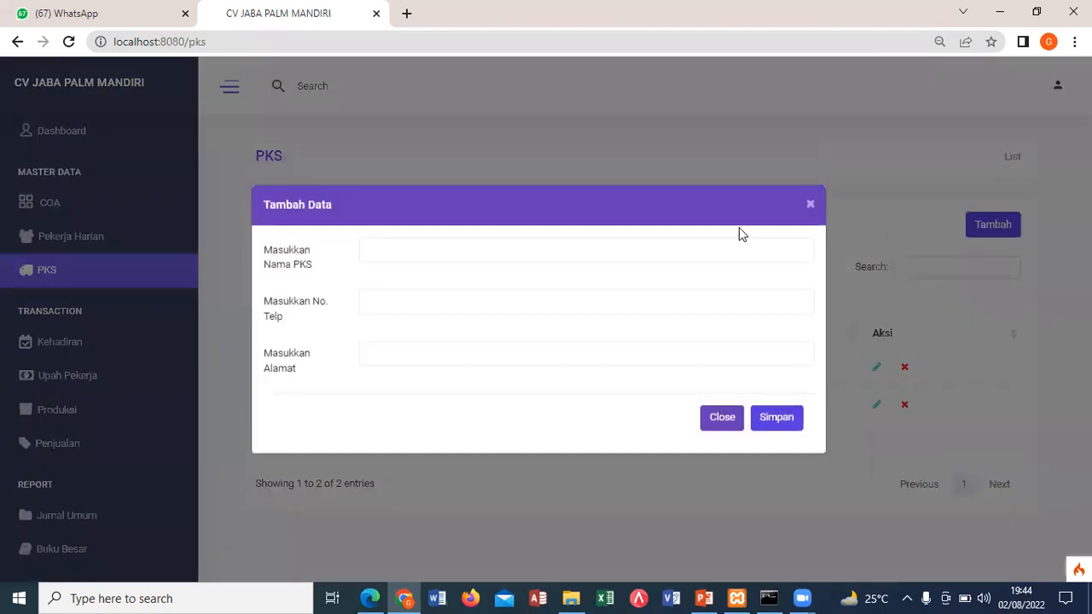
click(415, 255)
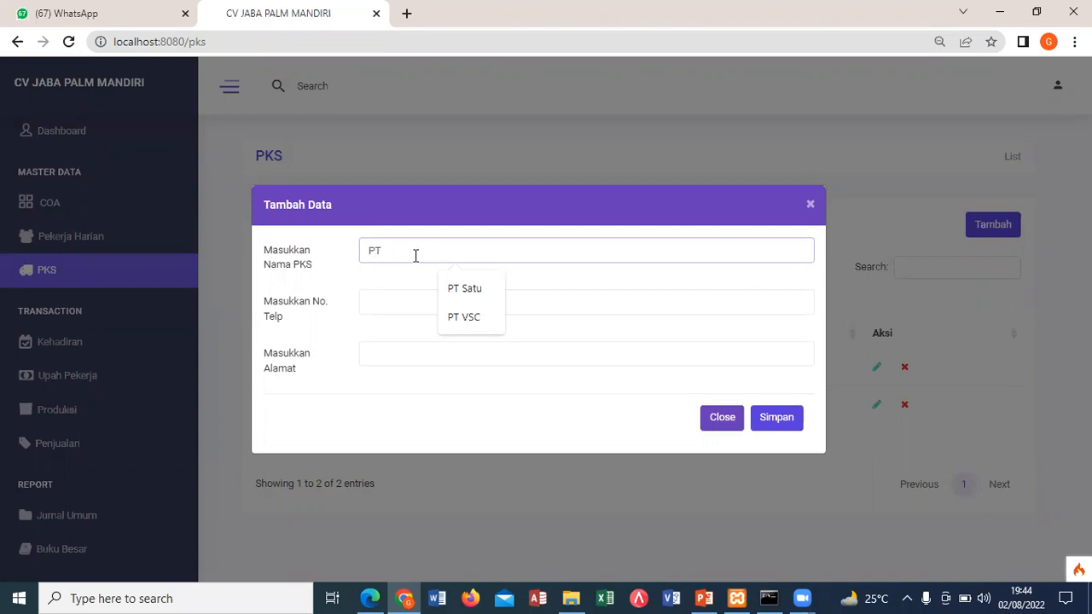
text(PT wa)
key(BackSpace)
key(BackSpace)
text(Wam)
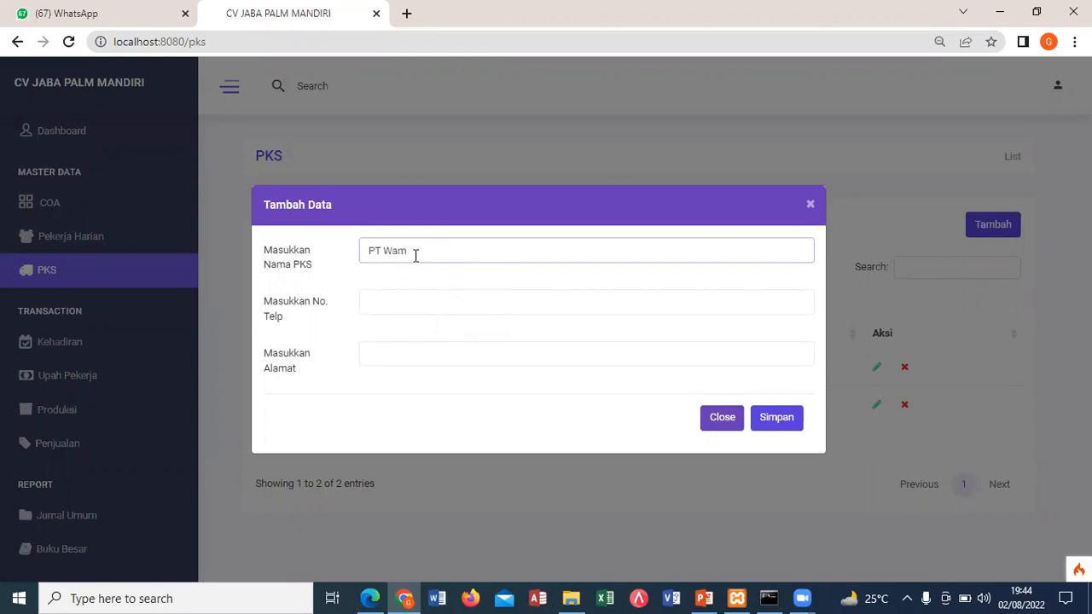
key(BackSpace)
text(na)
Fill in the new PKS record's phone number and the address Kerinci, and save the record
click(434, 309)
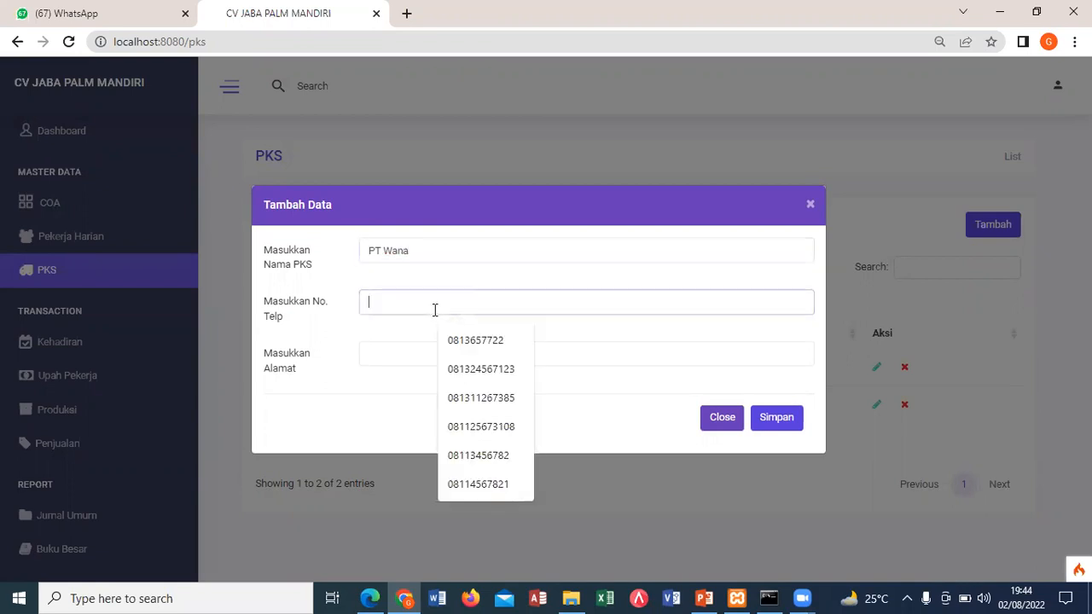
click(500, 372)
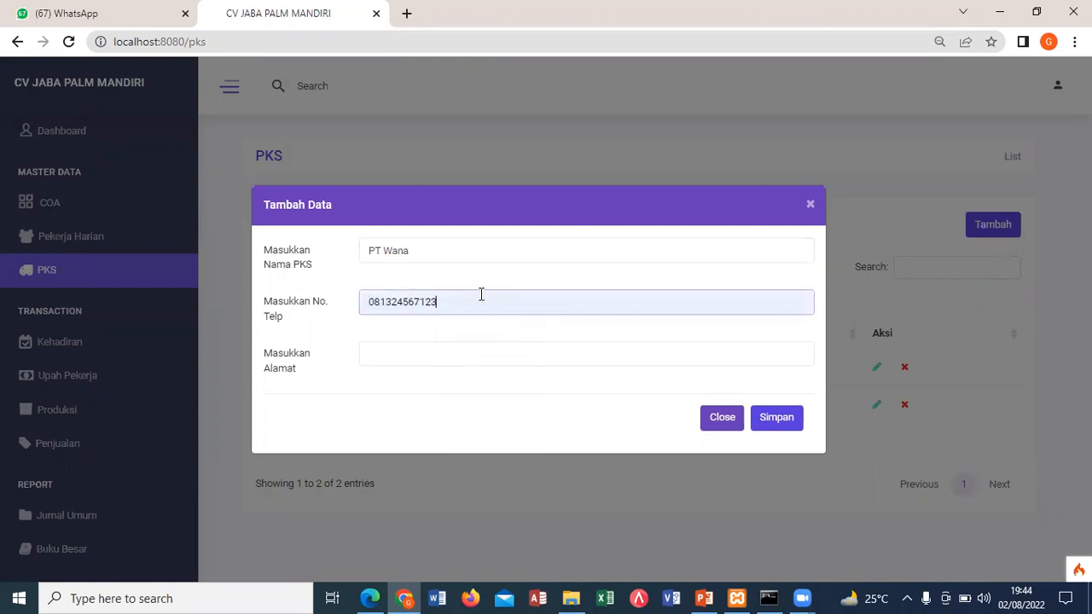
key(BackSpace)
text(5)
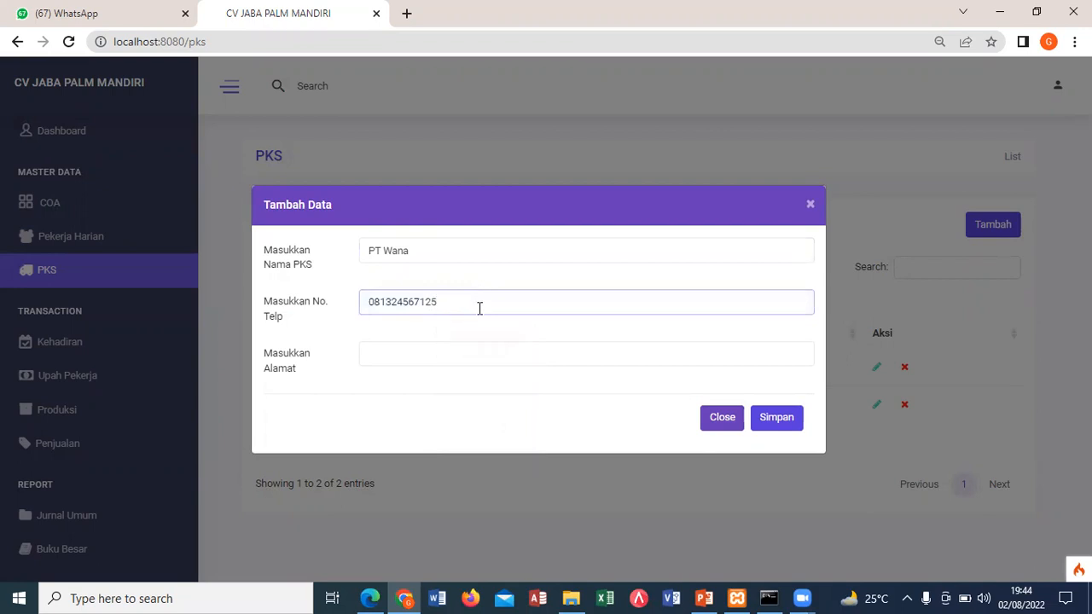
click(421, 352)
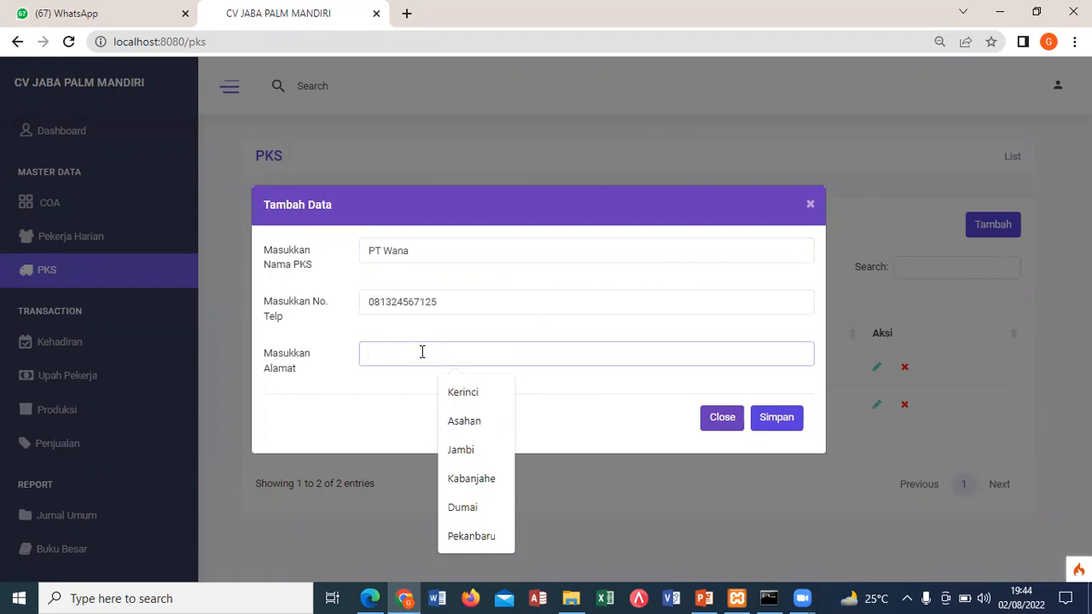
click(490, 390)
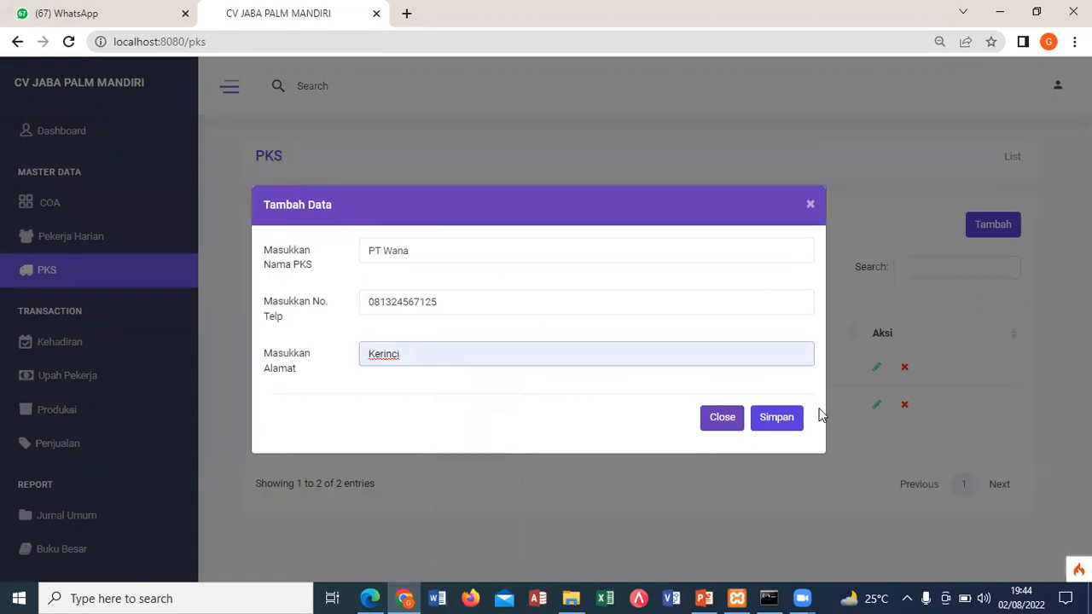
click(781, 420)
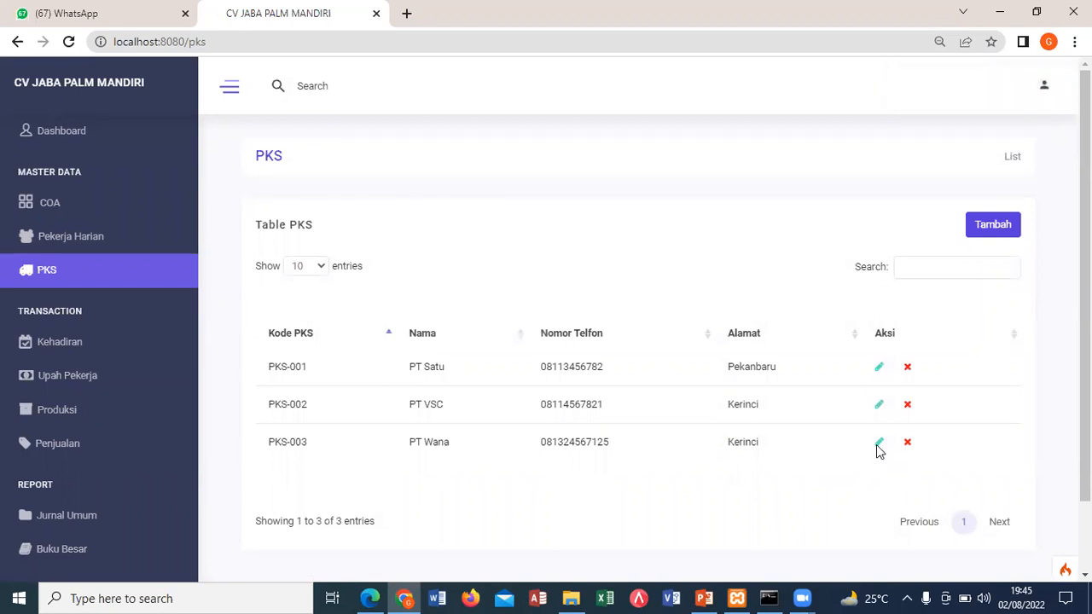
Edit record PKS-003 to change its name to PT Wani, and save the change
click(878, 446)
click(529, 249)
key(BackSpace)
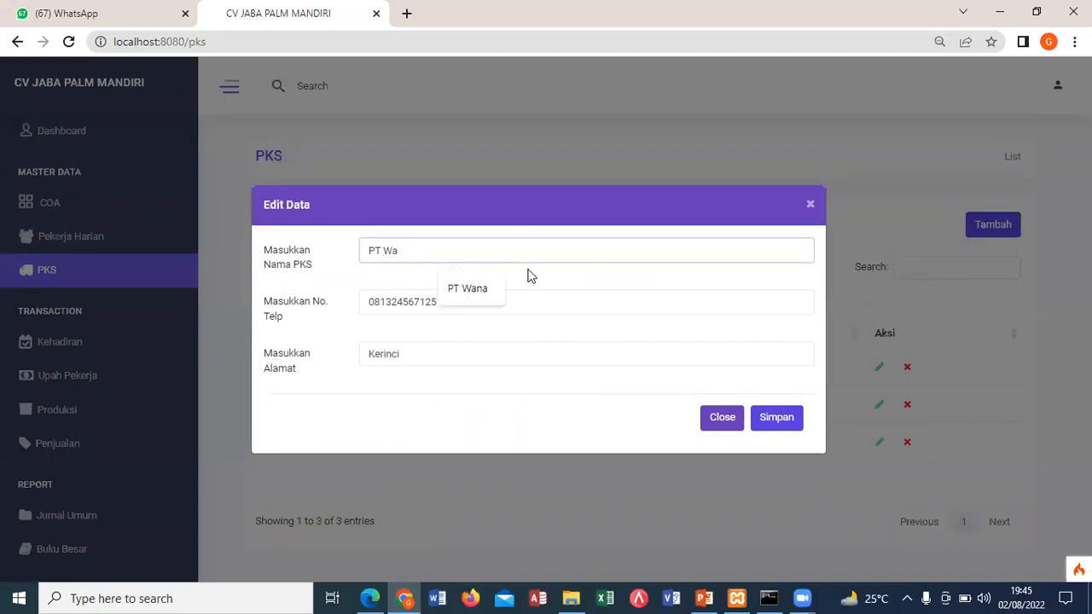
key(BackSpace)
text(ani)
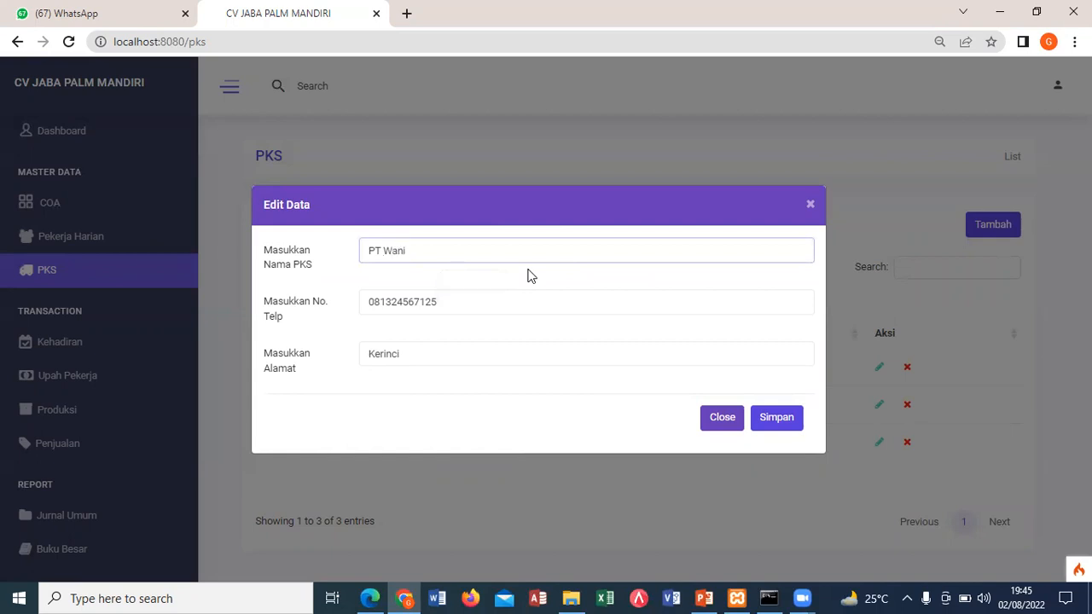
click(758, 426)
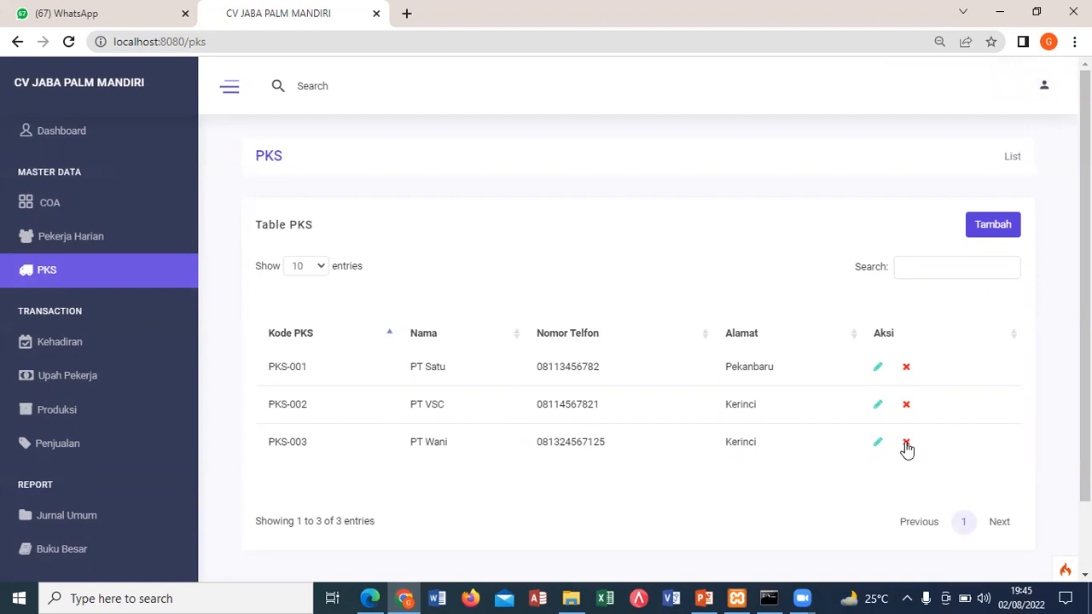
Delete record PKS-003 from the PKS table and confirm the deletion
click(906, 443)
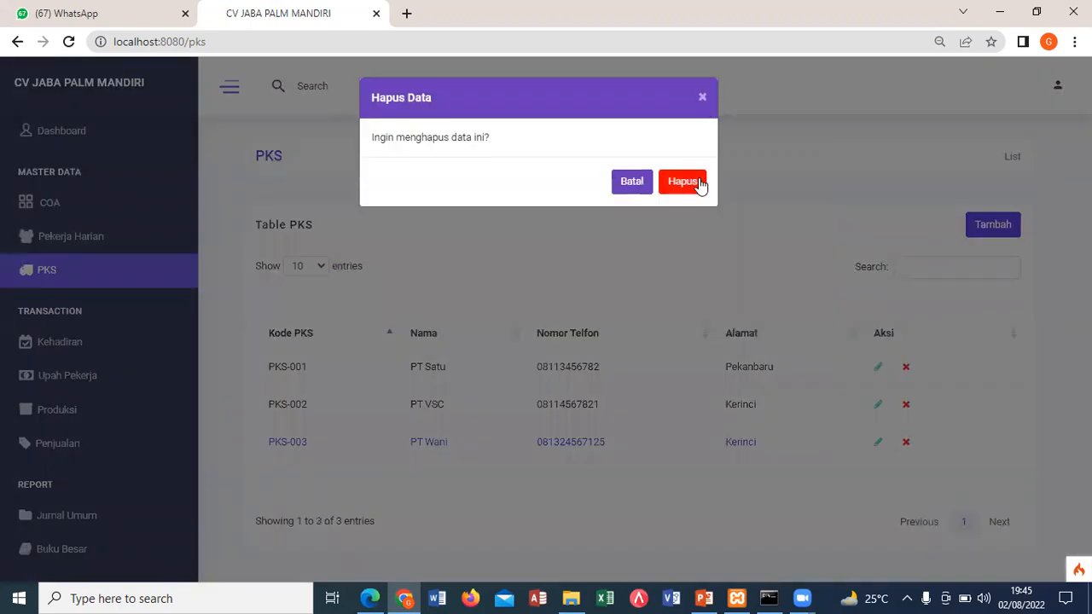
click(700, 183)
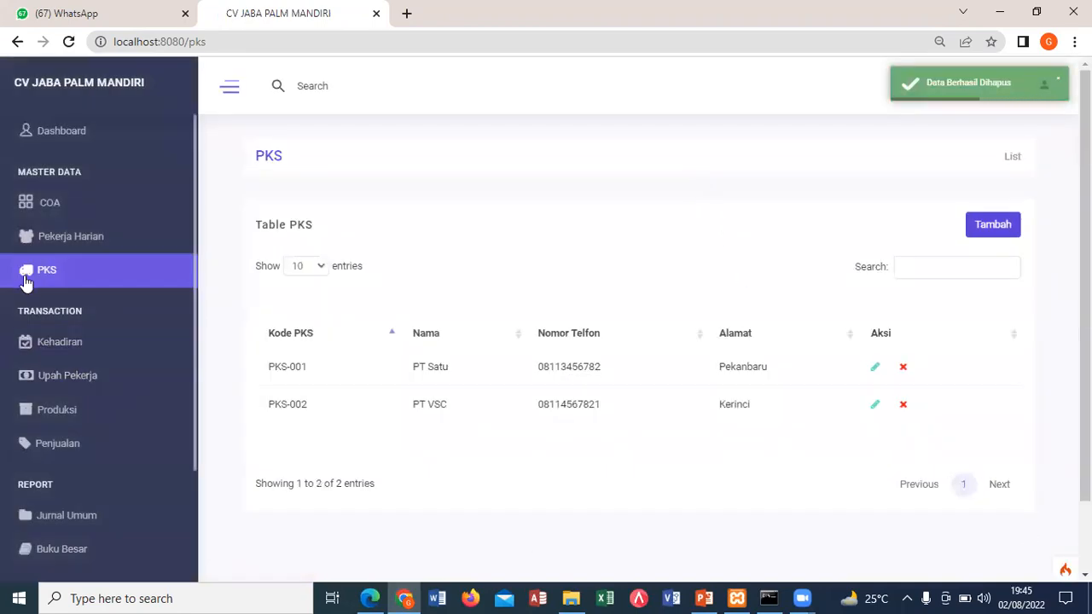
Start a new Kehadiran attendance entry for the year 2020 and the month Januari
click(75, 338)
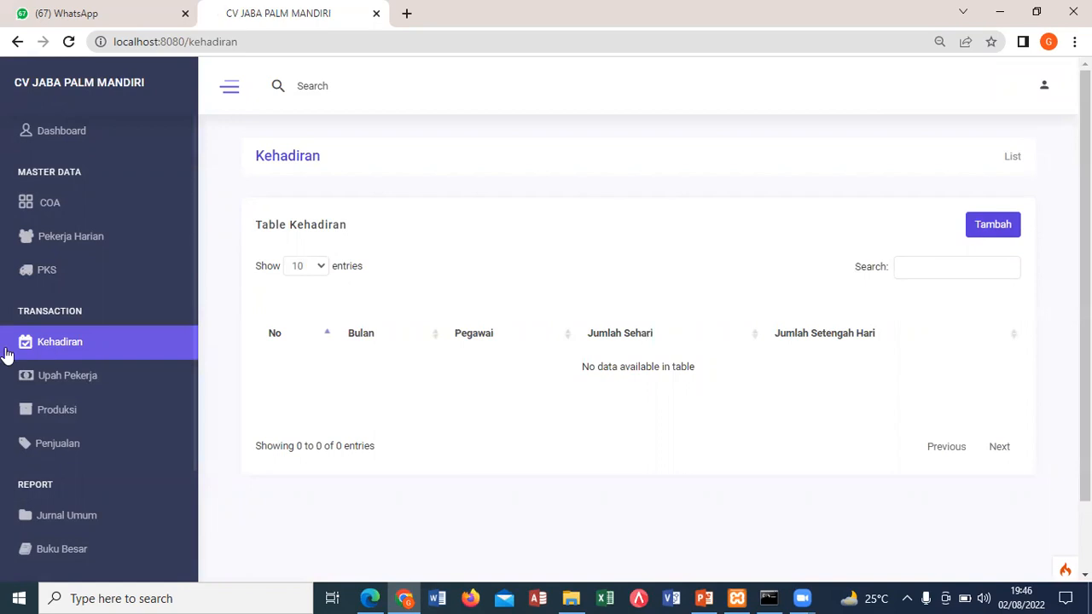
click(973, 234)
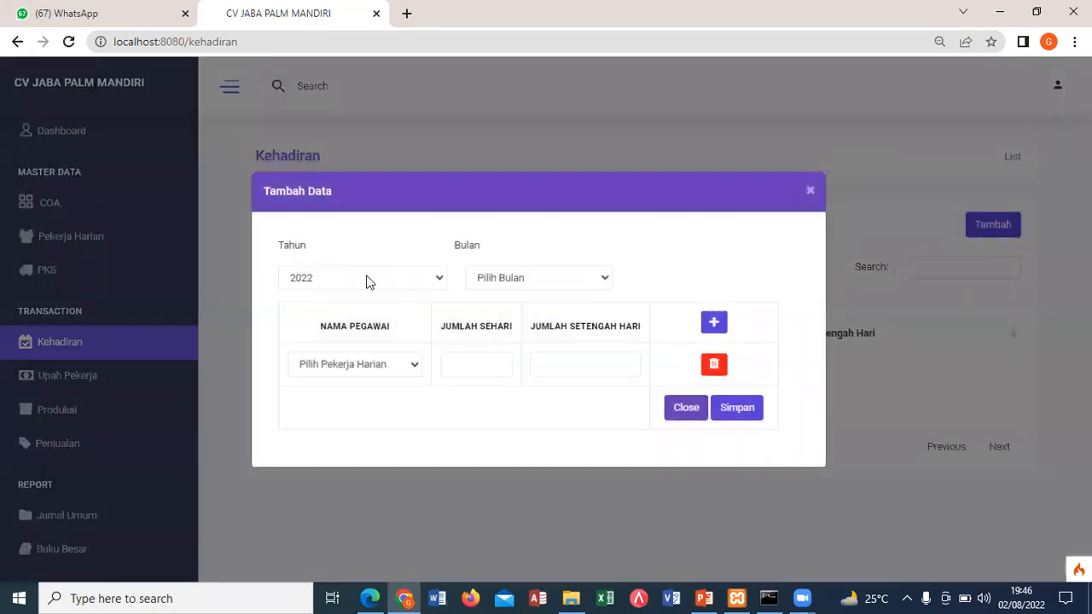
click(365, 282)
click(341, 324)
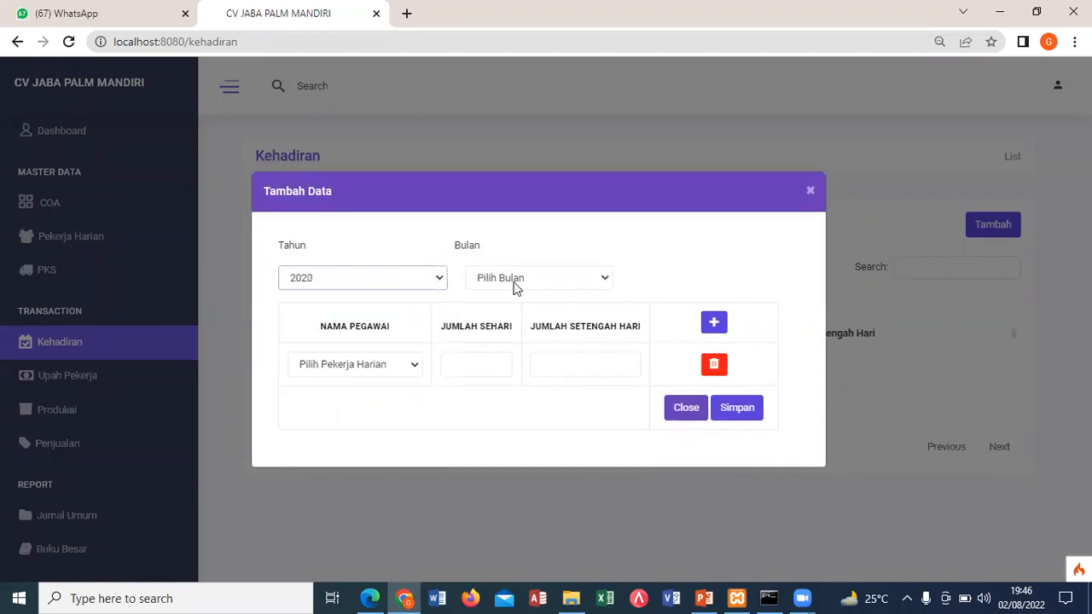
click(514, 288)
click(511, 310)
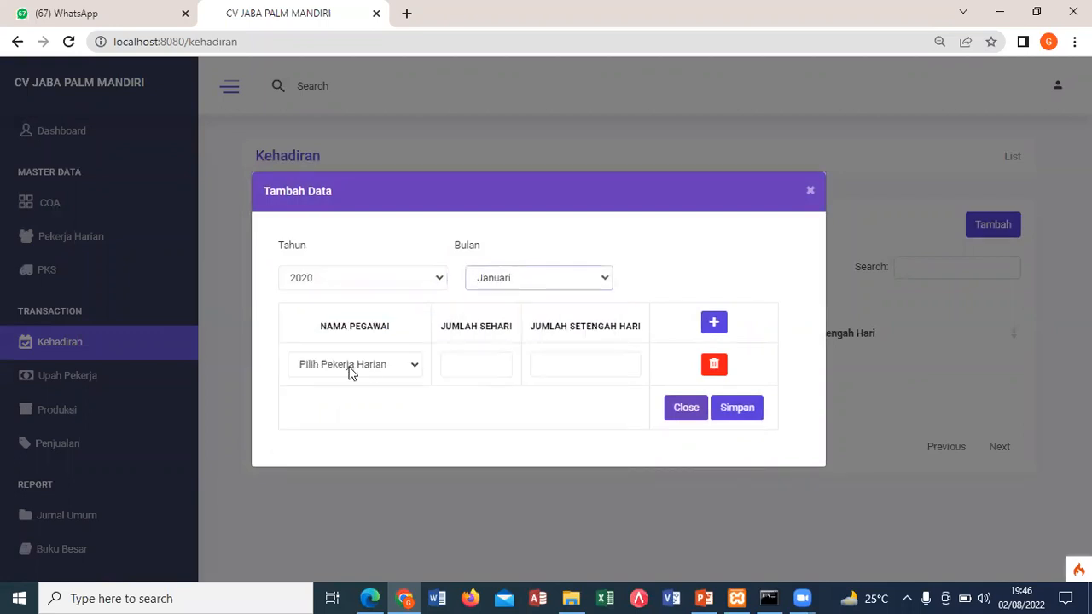
Choose the first listed daily worker in the attendance entry and set the Jumlah Sehari to 30
click(350, 373)
click(333, 395)
click(459, 365)
text(30)
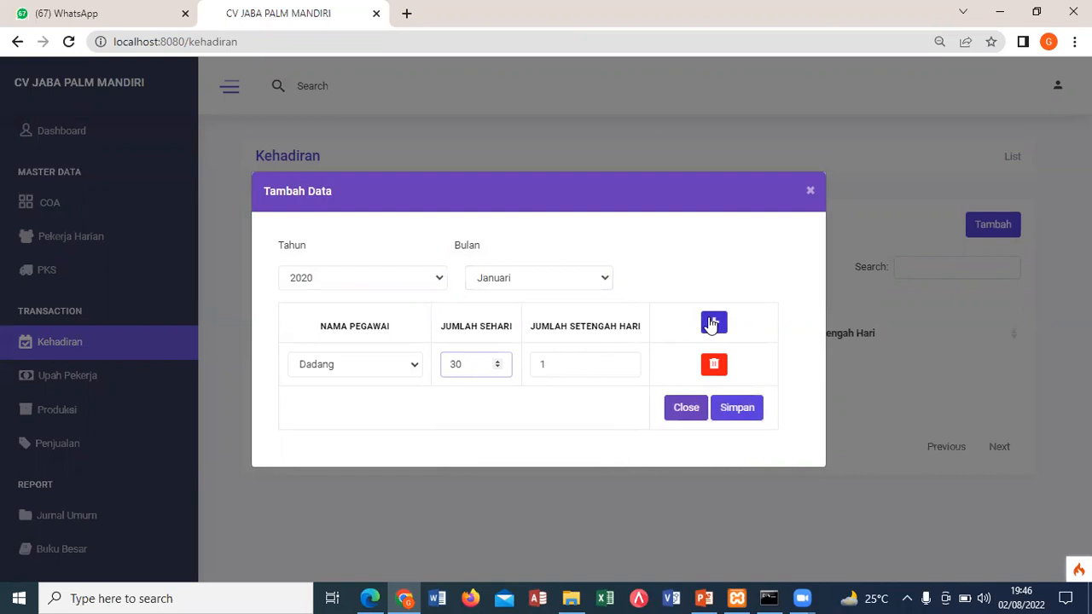
Add a second attendance row for the second listed worker with a Jumlah Sehari of 28
click(712, 324)
click(350, 387)
click(334, 436)
click(457, 385)
text(28)
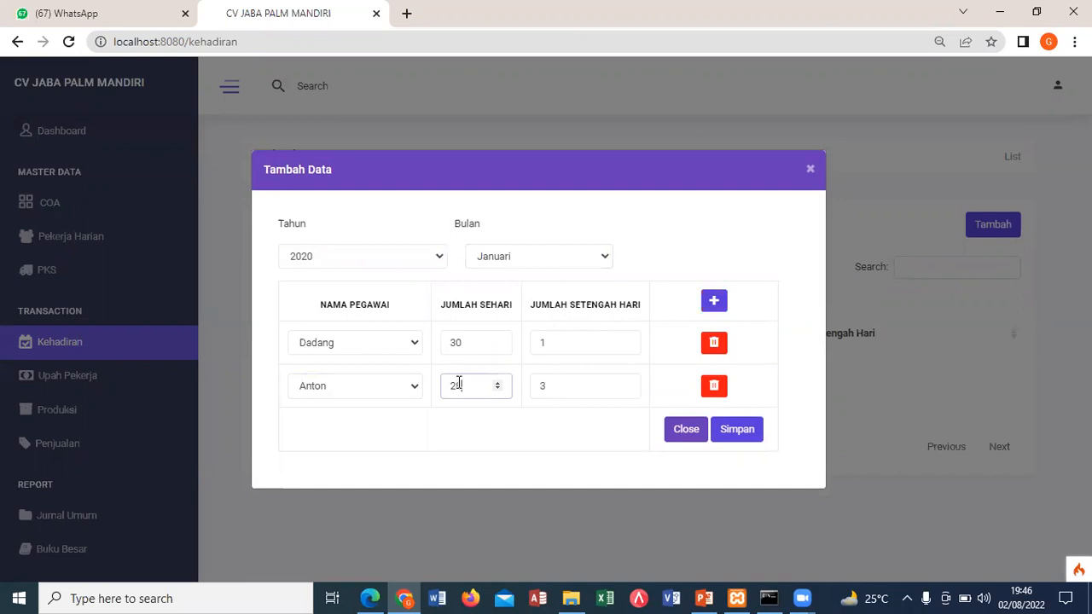
Add a third attendance row for the third listed worker with a Jumlah Sehari of 28
click(721, 307)
click(359, 410)
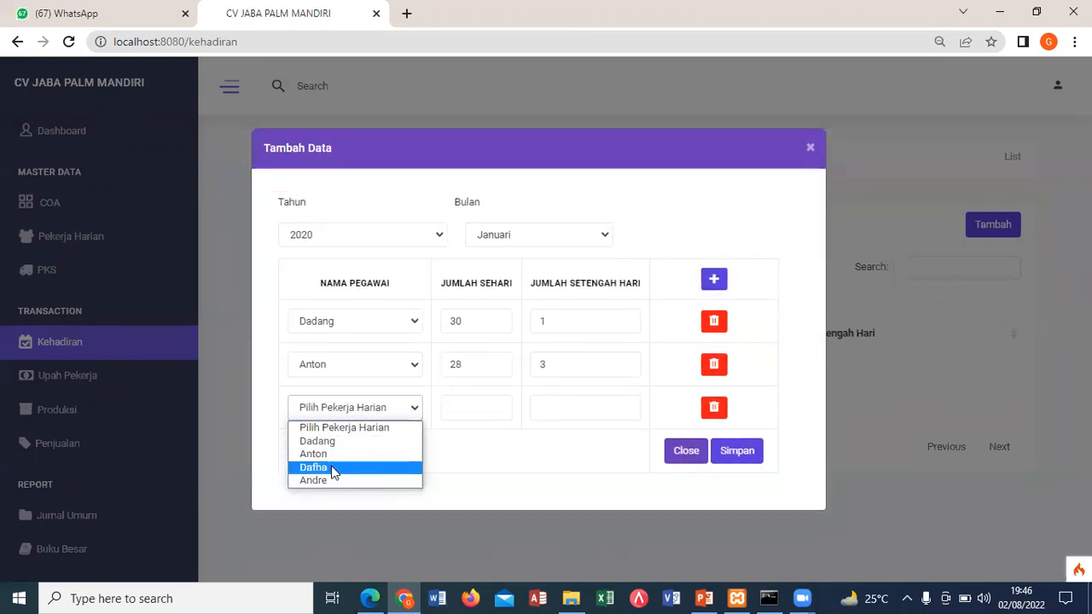
click(332, 470)
click(478, 409)
text(28)
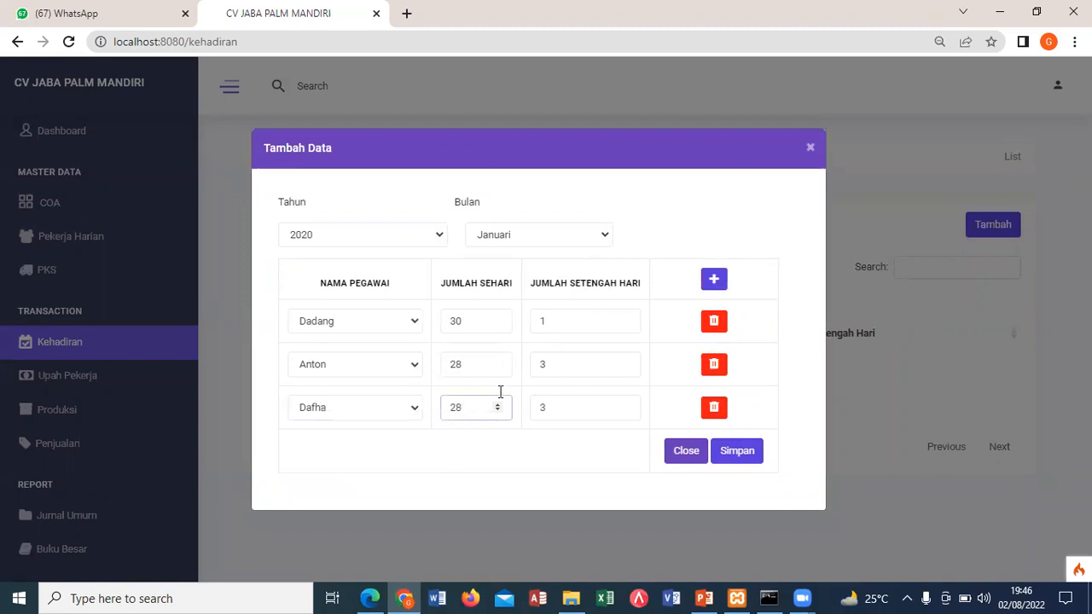
Add a fourth attendance row for the last listed worker with a Jumlah Sehari of 31, and save the attendance entry
click(714, 279)
click(324, 437)
click(313, 502)
click(467, 426)
text(31)
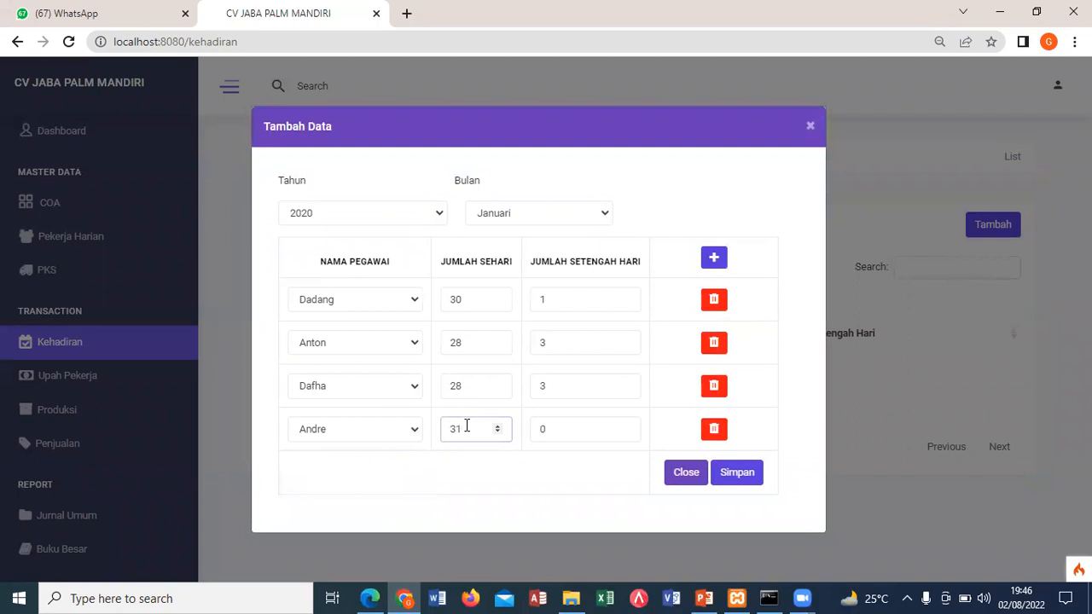
click(713, 471)
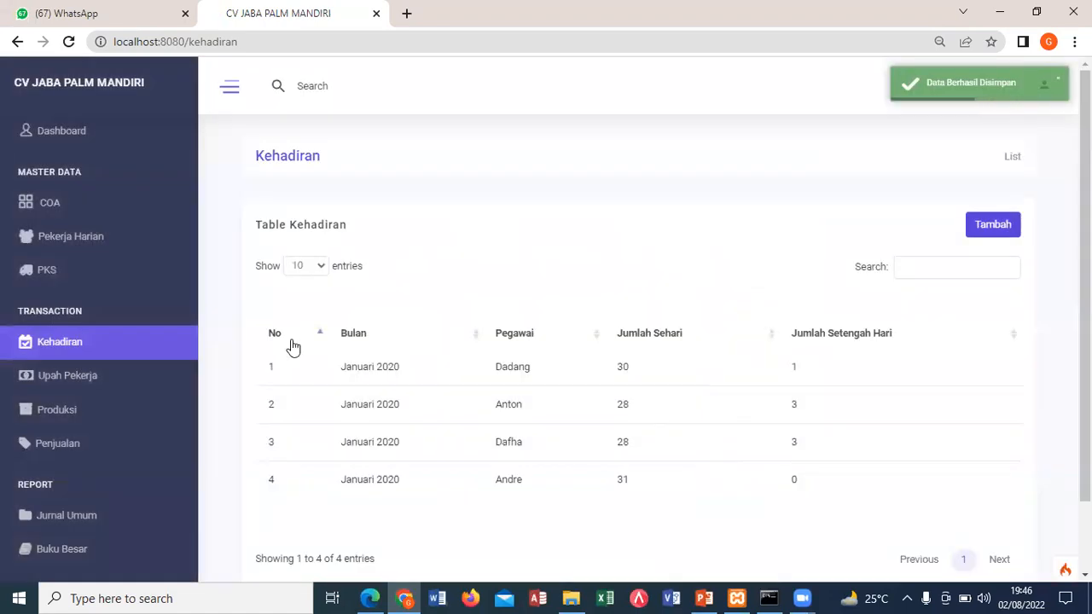
Start a new Upah Pekerja calculation and process the daily workers' wages for Januari 2020
click(75, 375)
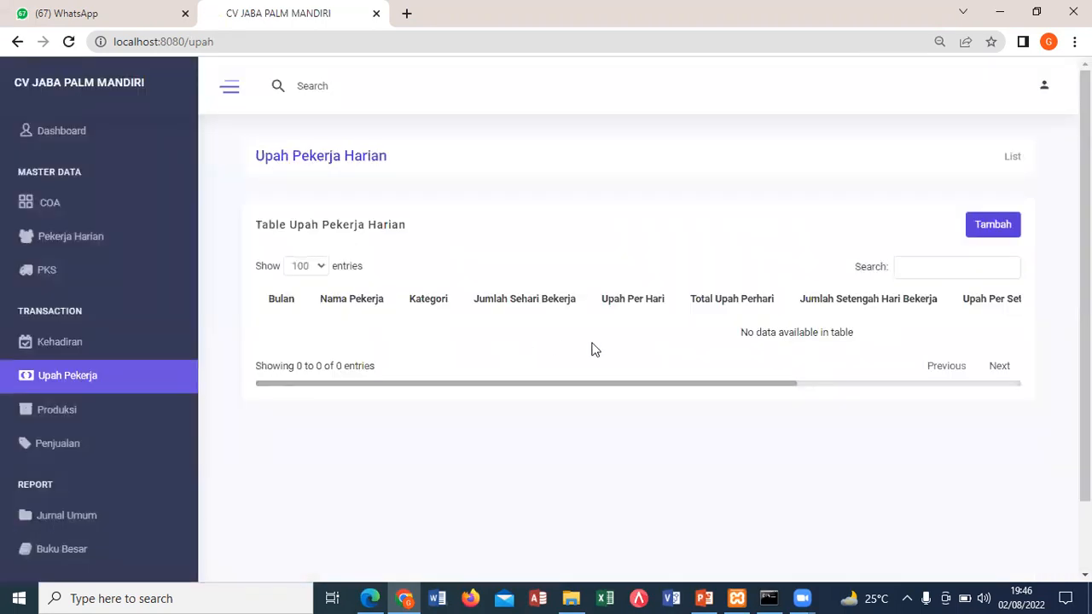
click(996, 229)
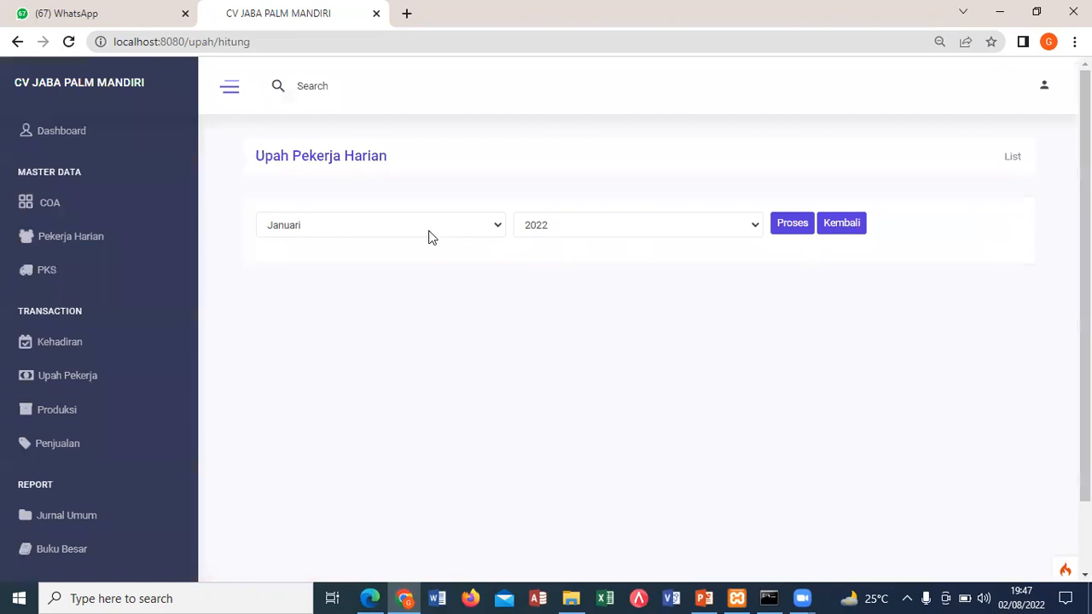
click(641, 230)
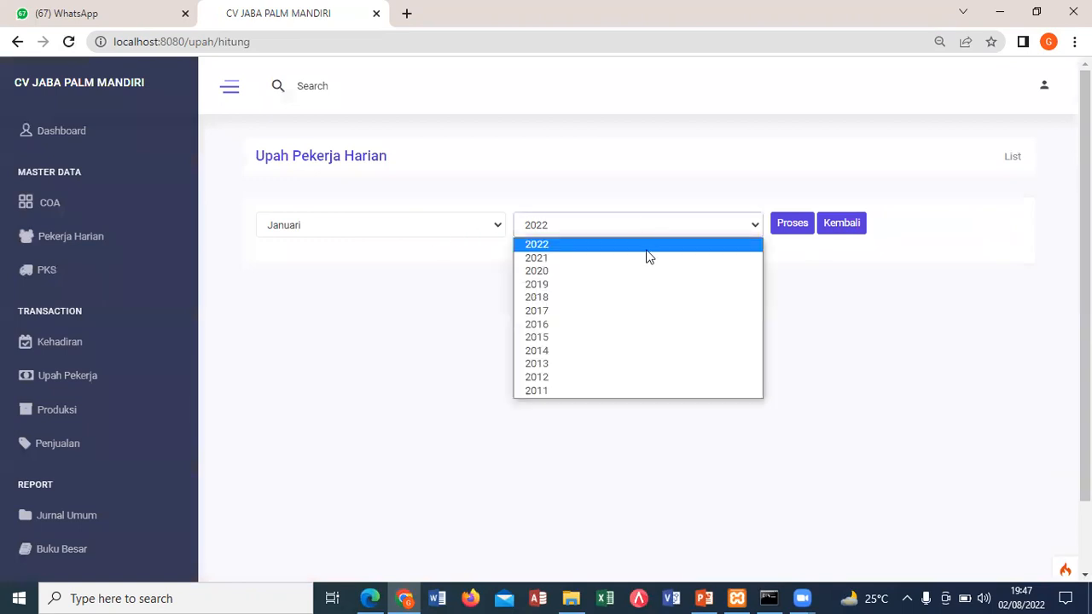
click(602, 273)
click(793, 226)
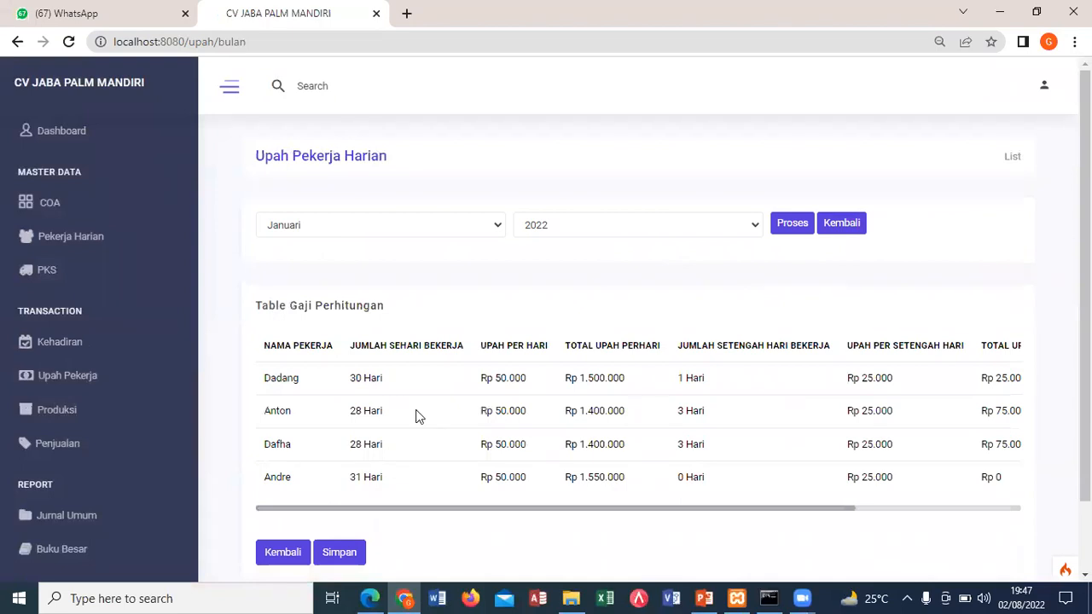
Save the calculated worker wages and review the remaining wage columns in the Upah Pekerja Harian table
scroll(418, 416, down, 1)
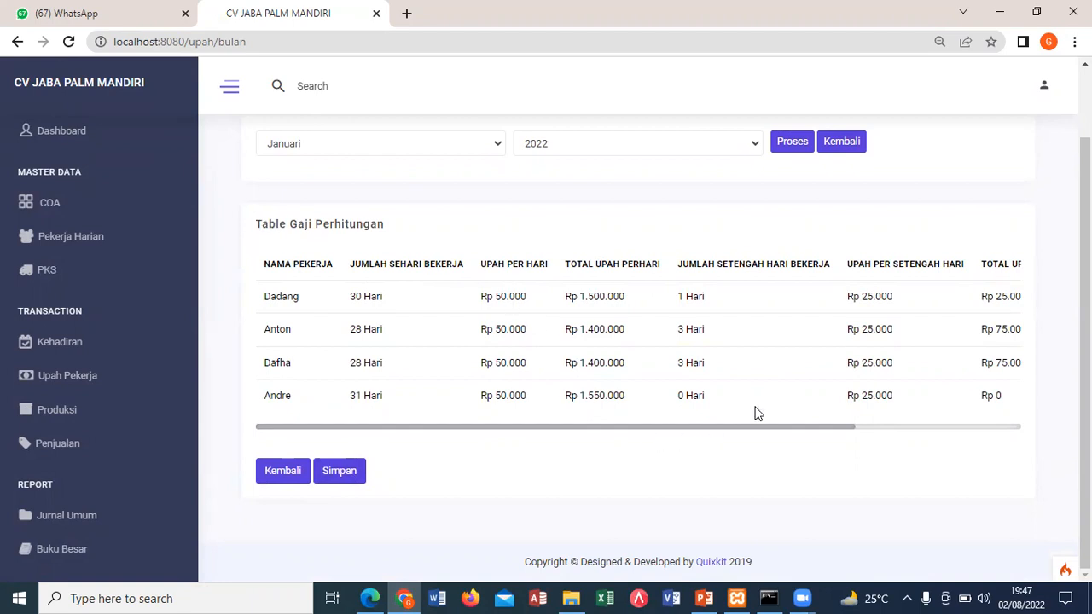
drag(760, 434, 342, 447)
click(331, 470)
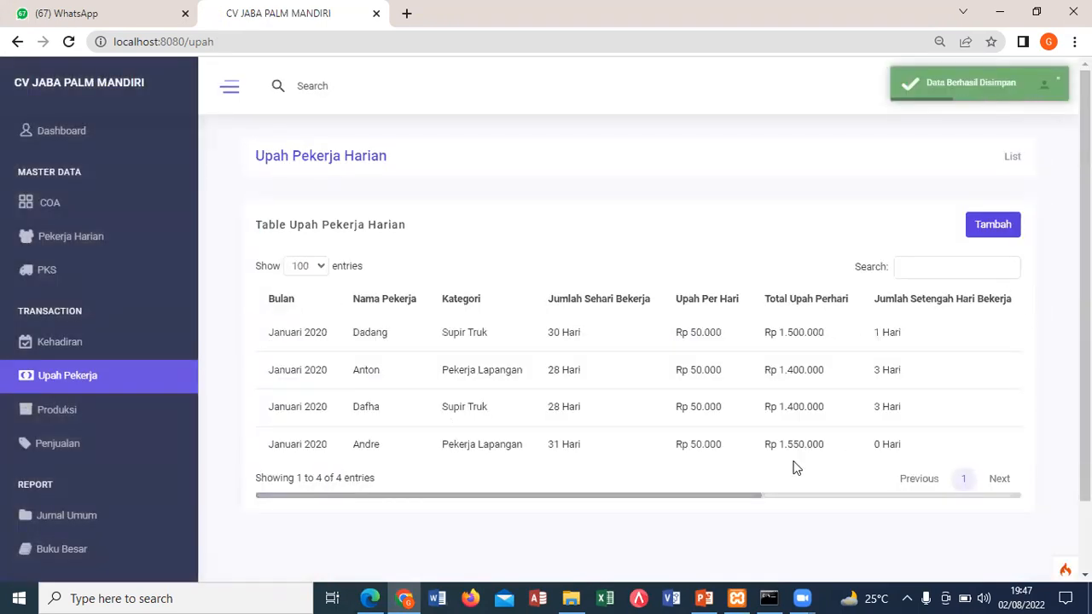
scroll(794, 468, right, 5)
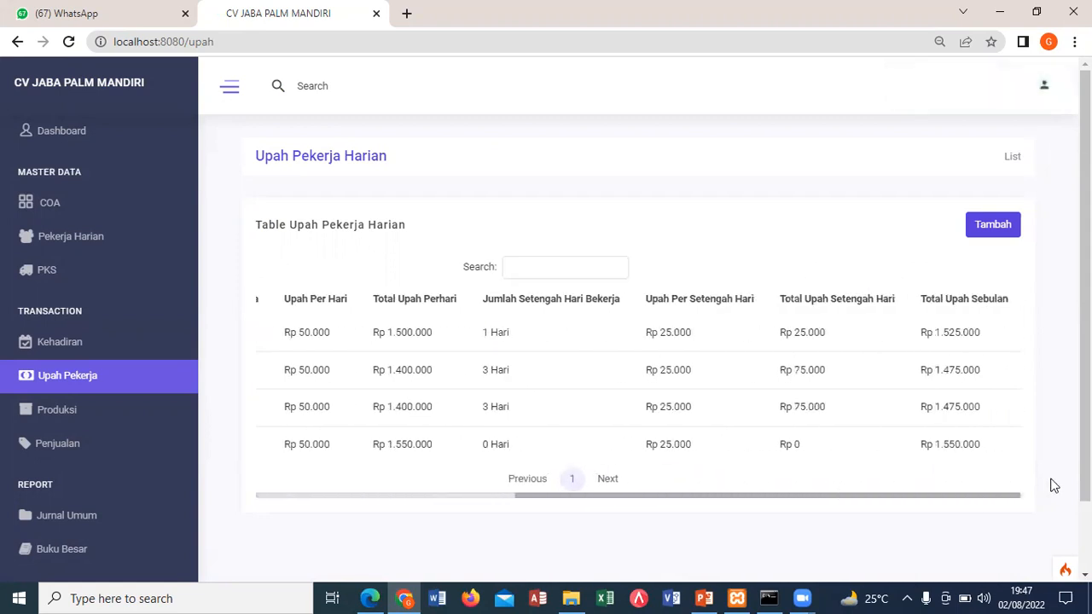
Examine the daily, half-day and monthly wage columns for each worker in the Upah Pekerja Harian table
scroll(909, 495, left, 5)
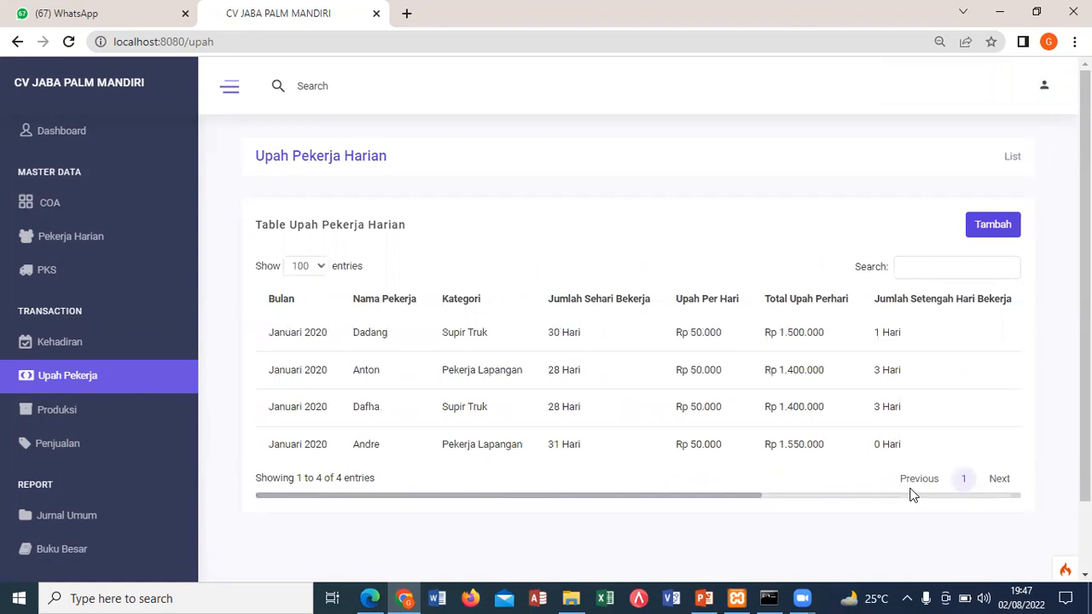
scroll(911, 494, right, 2)
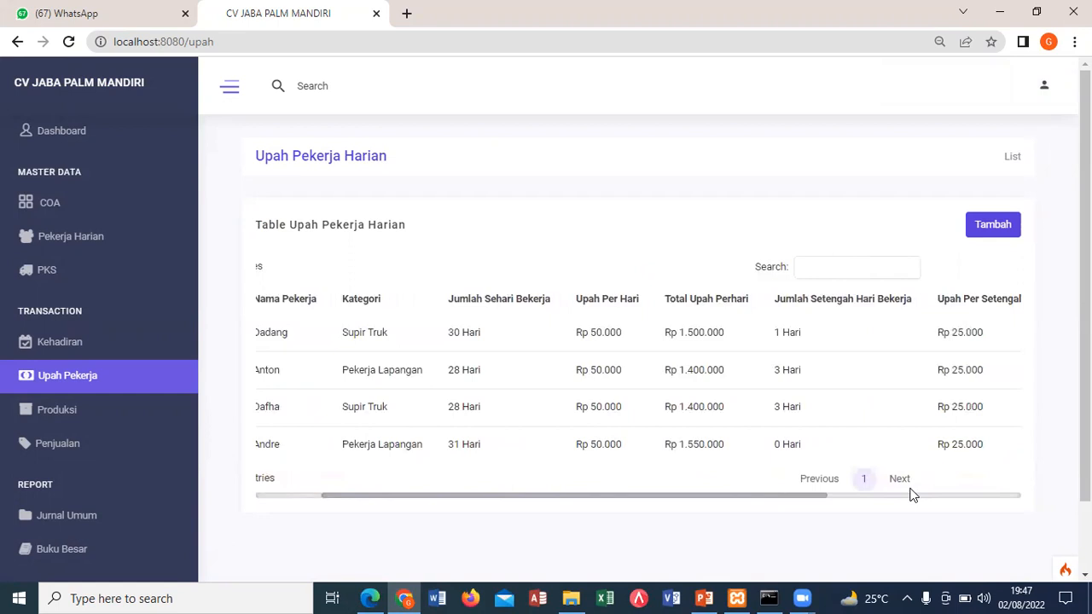
scroll(911, 495, right, 2)
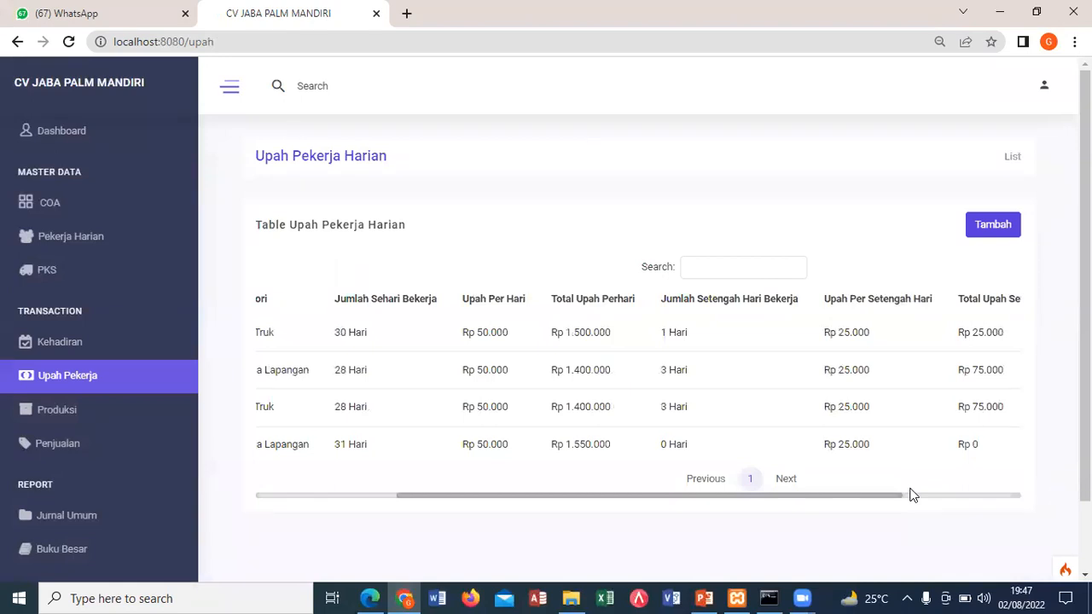
scroll(911, 495, right, 3)
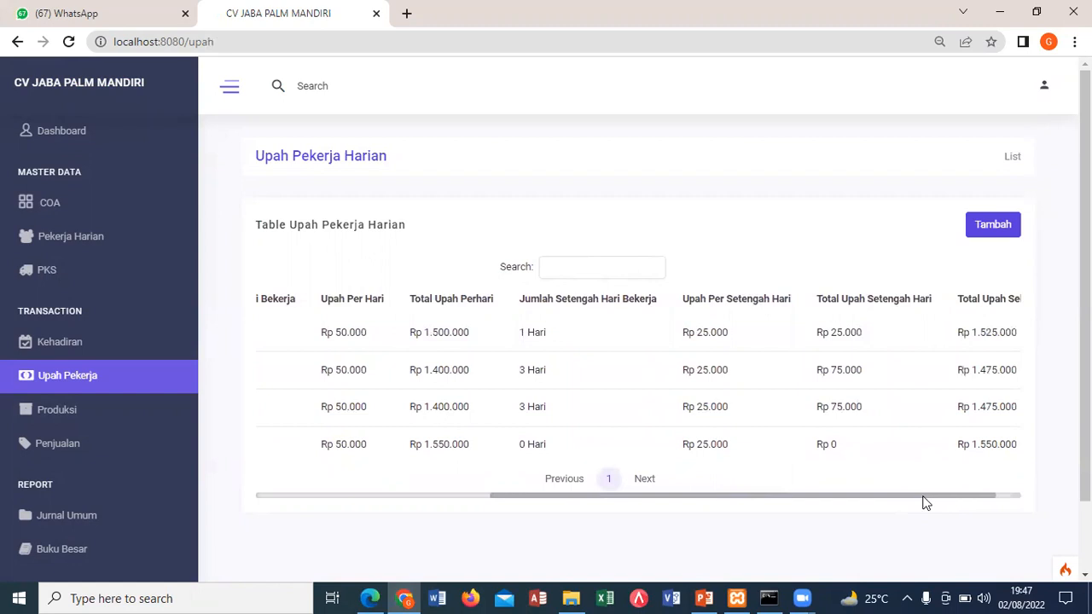
scroll(926, 504, left, 2)
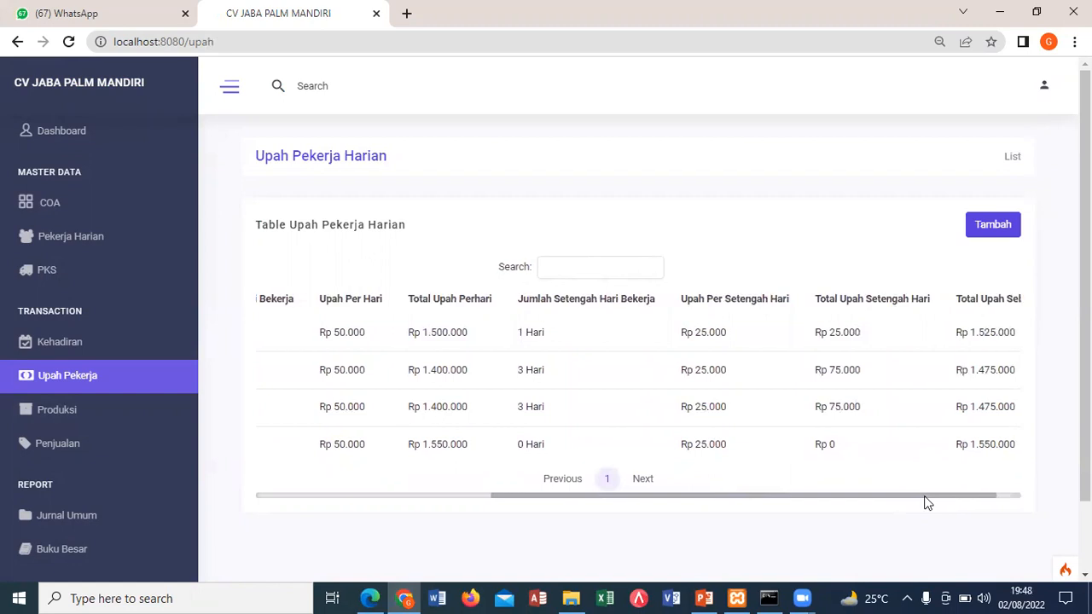
scroll(909, 502, right, 3)
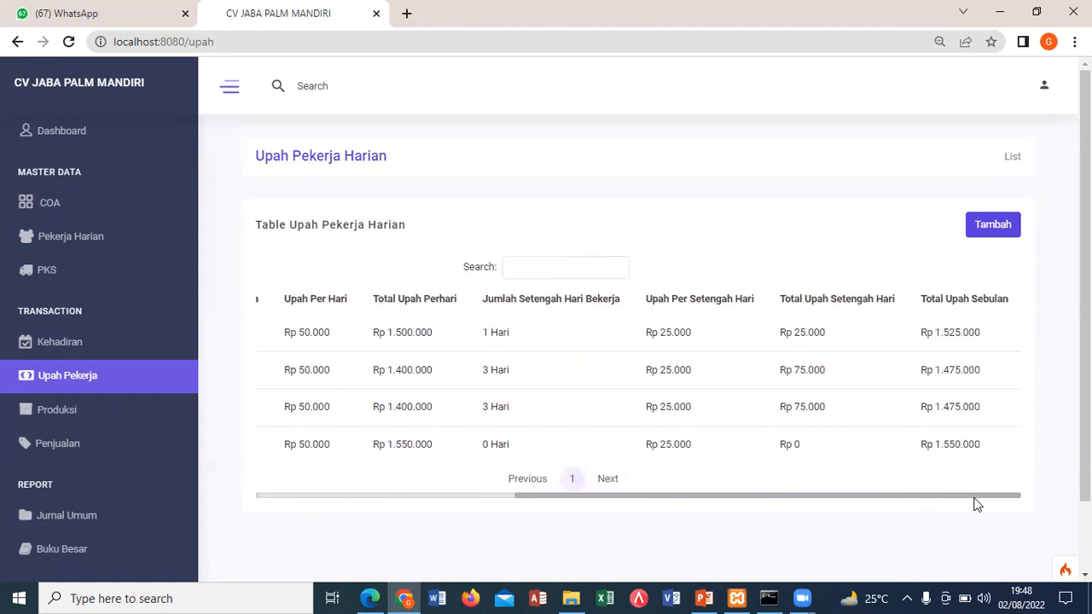
scroll(919, 504, left, 2)
scroll(948, 504, right, 2)
scroll(947, 505, left, 4)
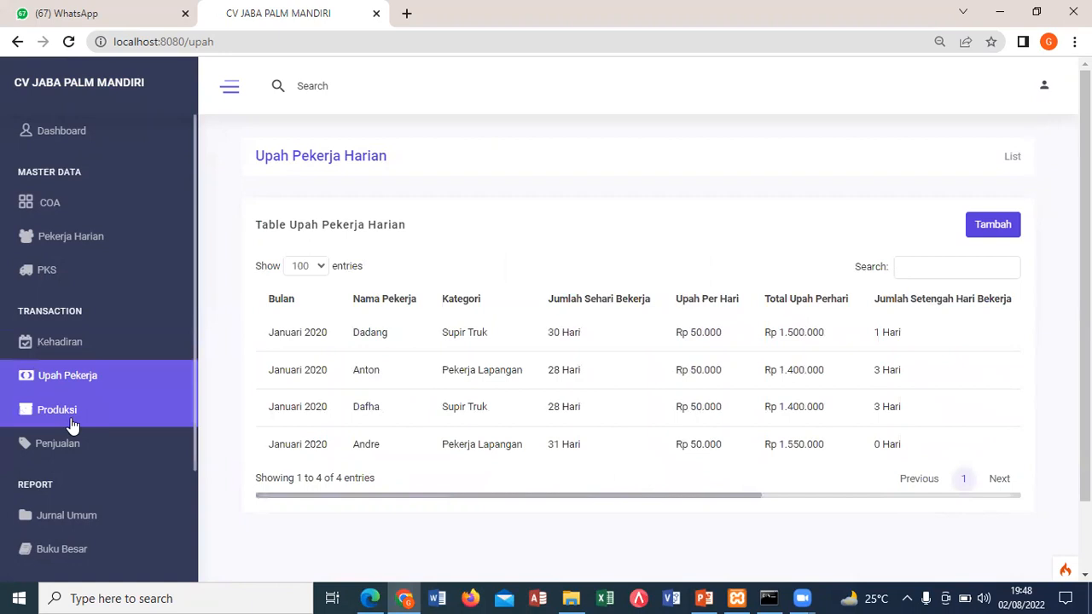
Log out of the current account and sign in as keuangan1 with its saved password
click(1051, 90)
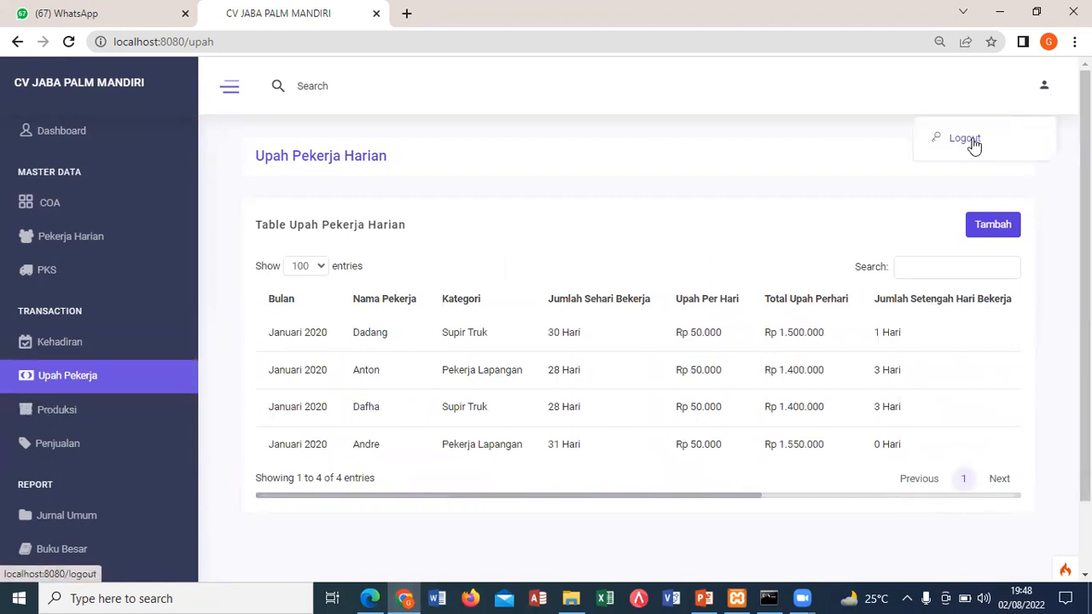
click(965, 142)
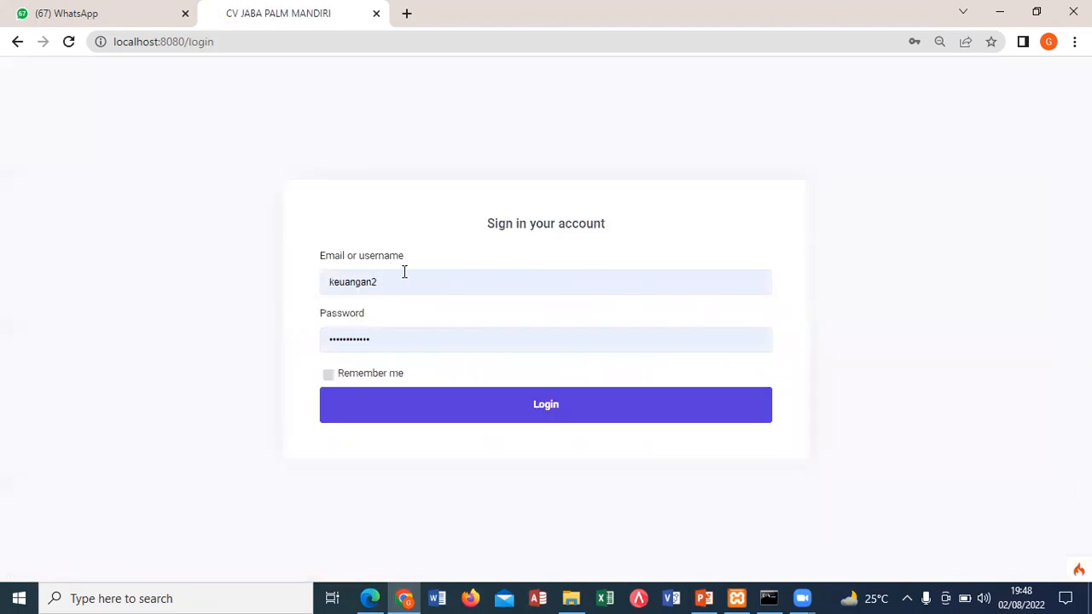
click(404, 274)
click(470, 373)
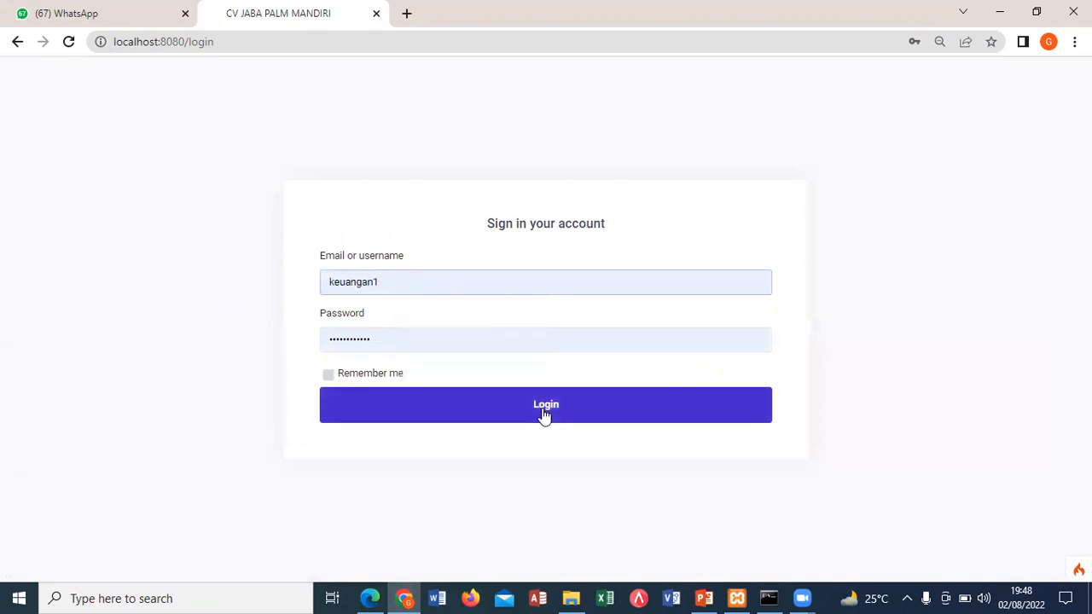
click(544, 413)
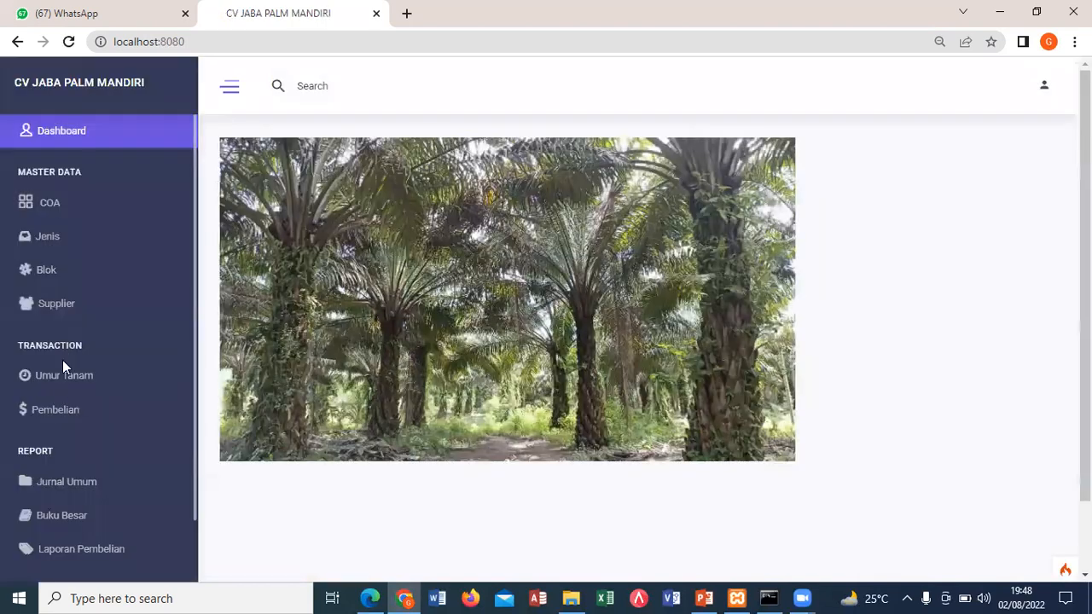
Start an Umur Tanam calculation for Setelah Produktif and process it with the type Pemupukan
click(85, 380)
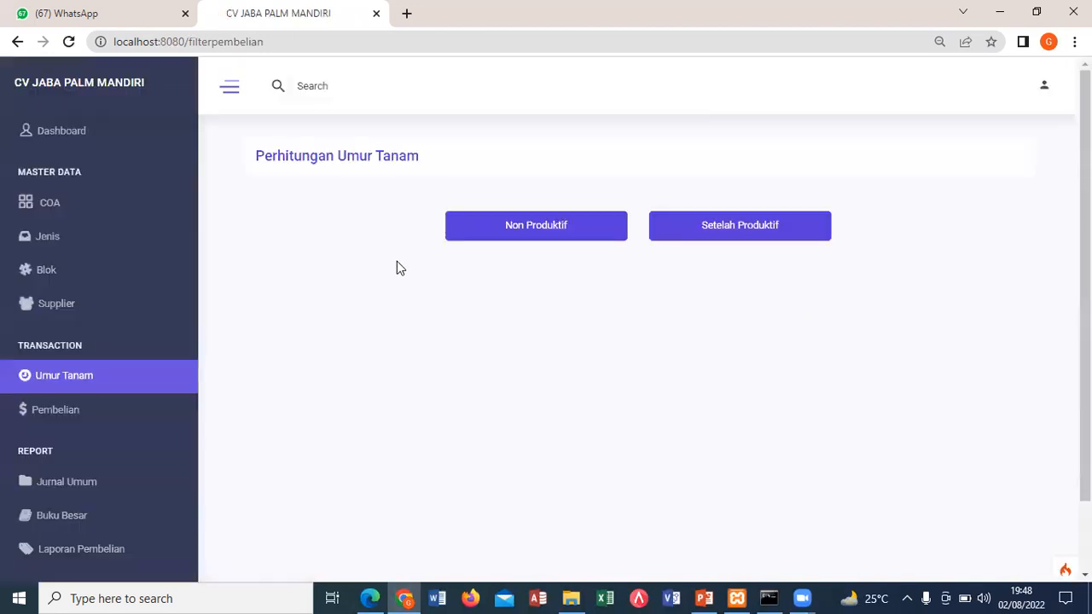
click(691, 232)
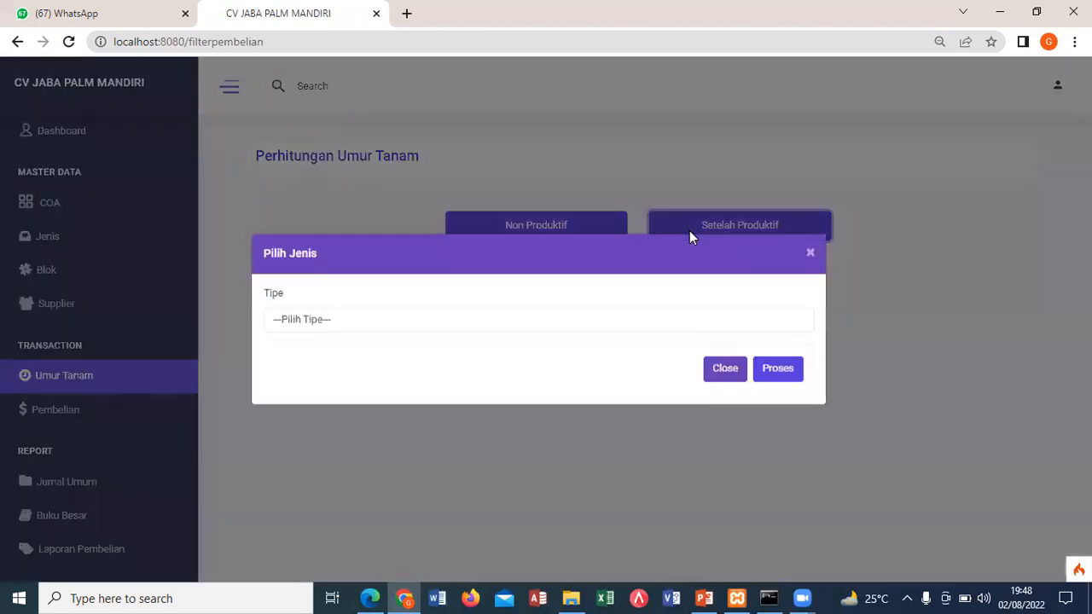
click(333, 326)
click(343, 354)
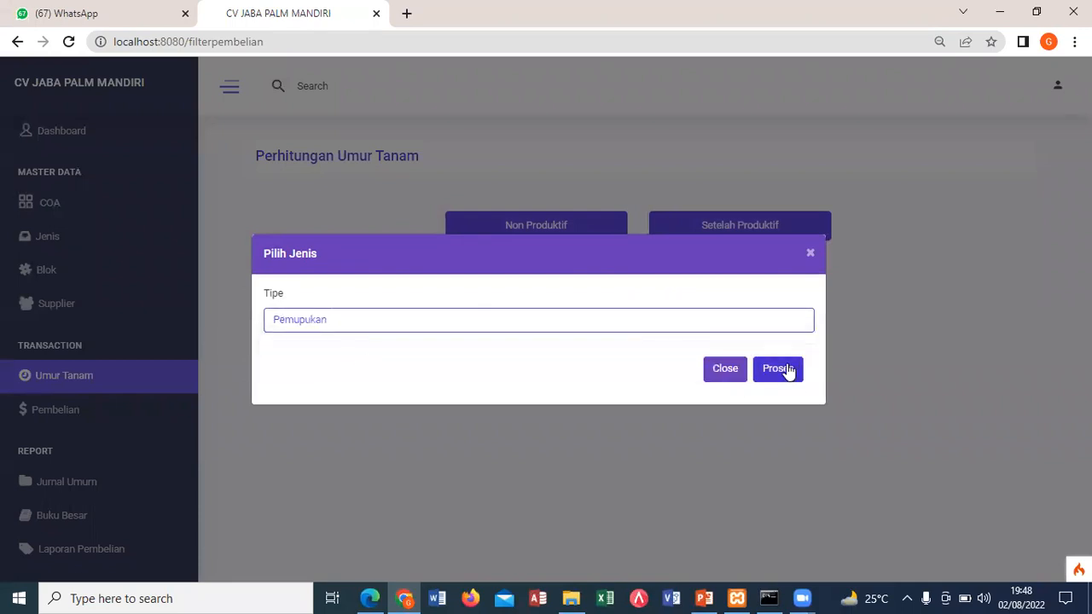
click(787, 370)
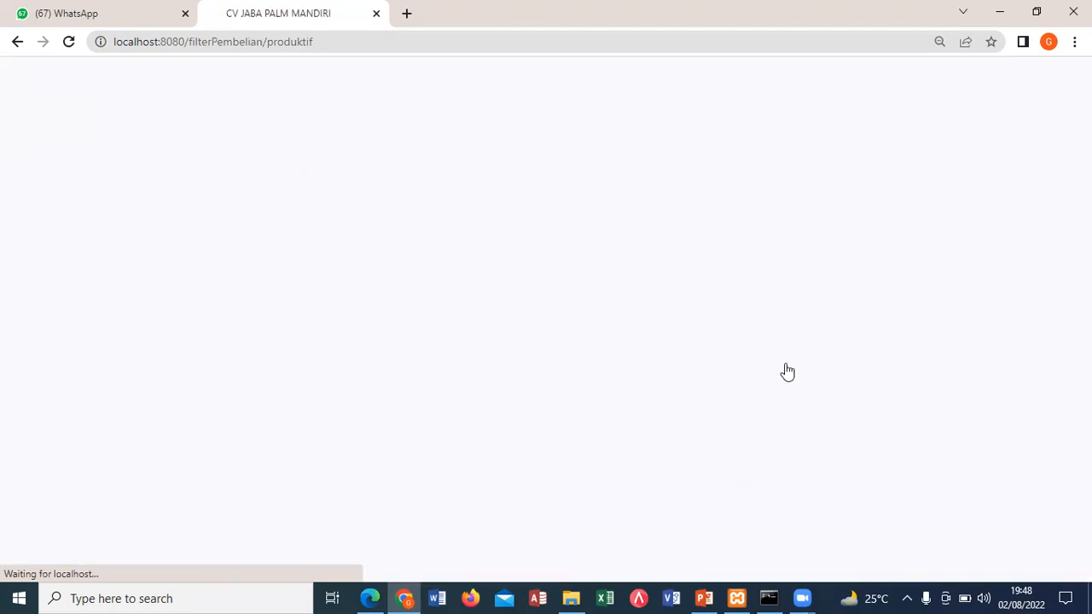
Set the planting period to Tahun Ke 9, Januari 2020, and save it
click(332, 202)
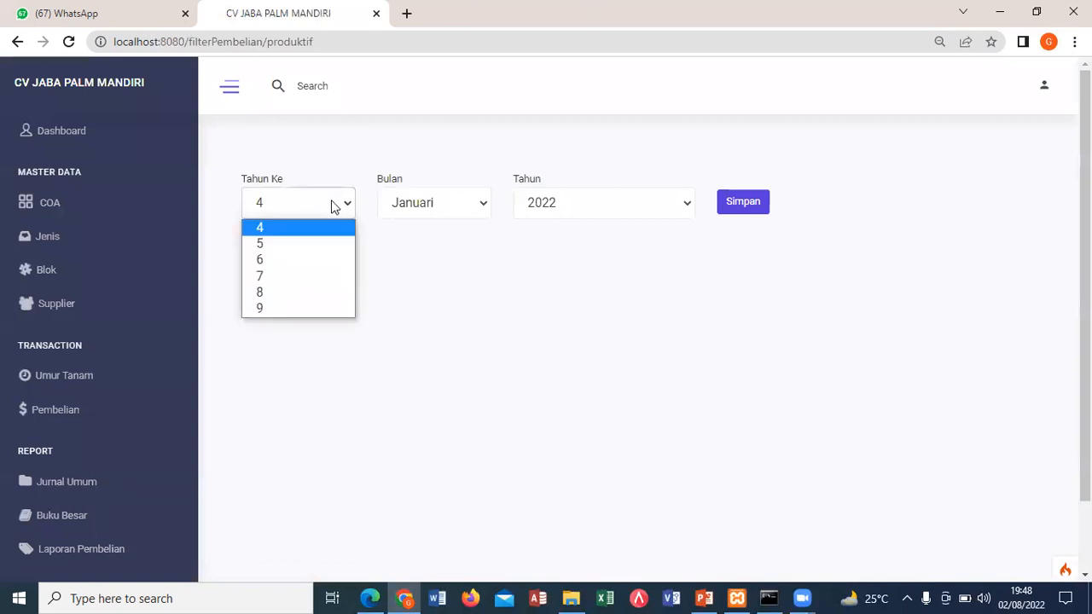
click(300, 312)
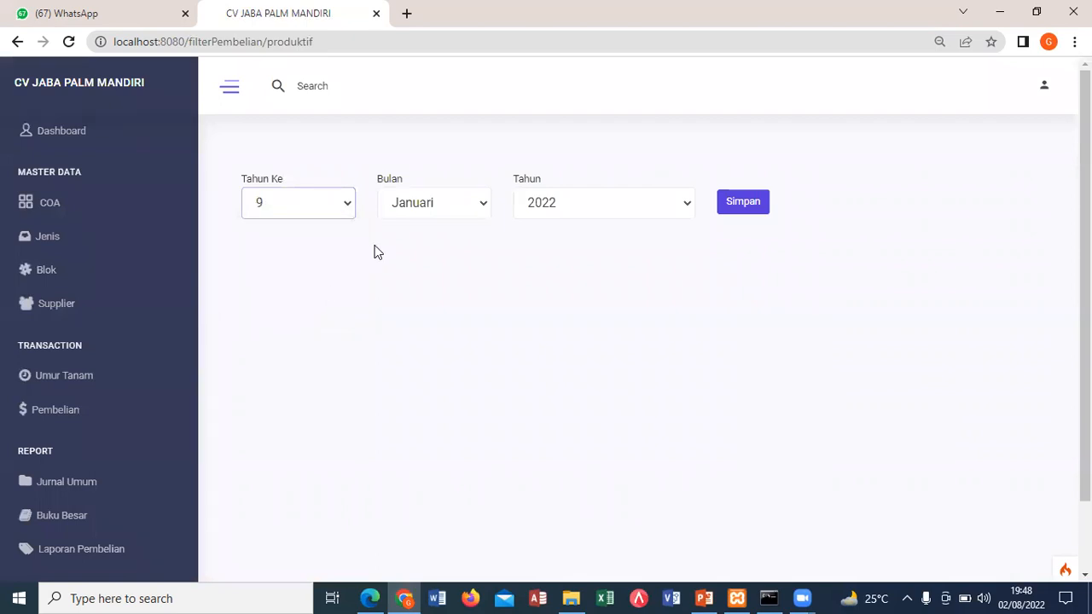
click(569, 203)
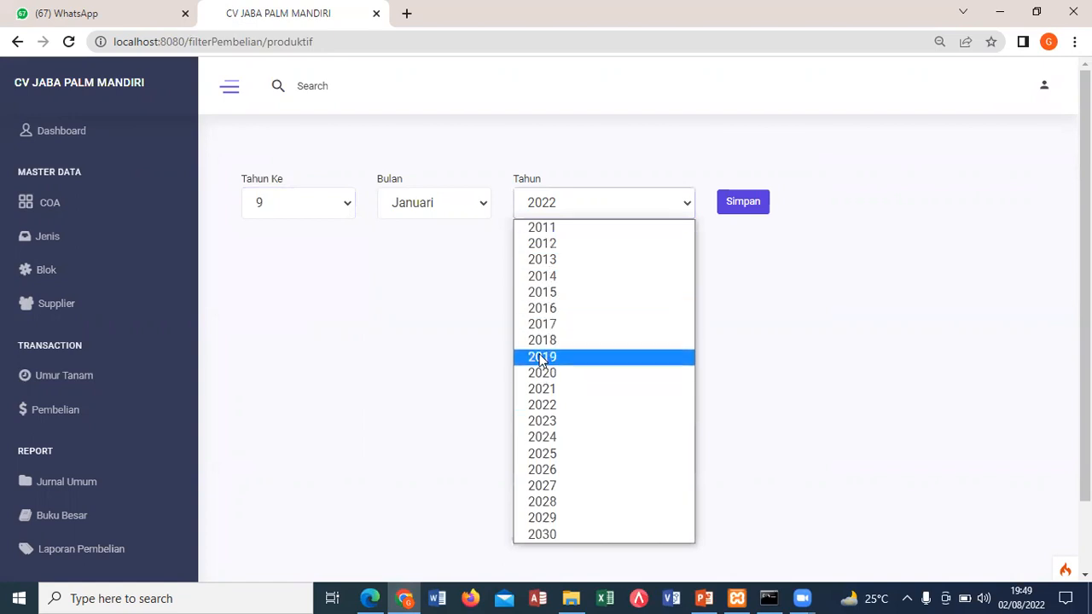
click(544, 373)
click(765, 203)
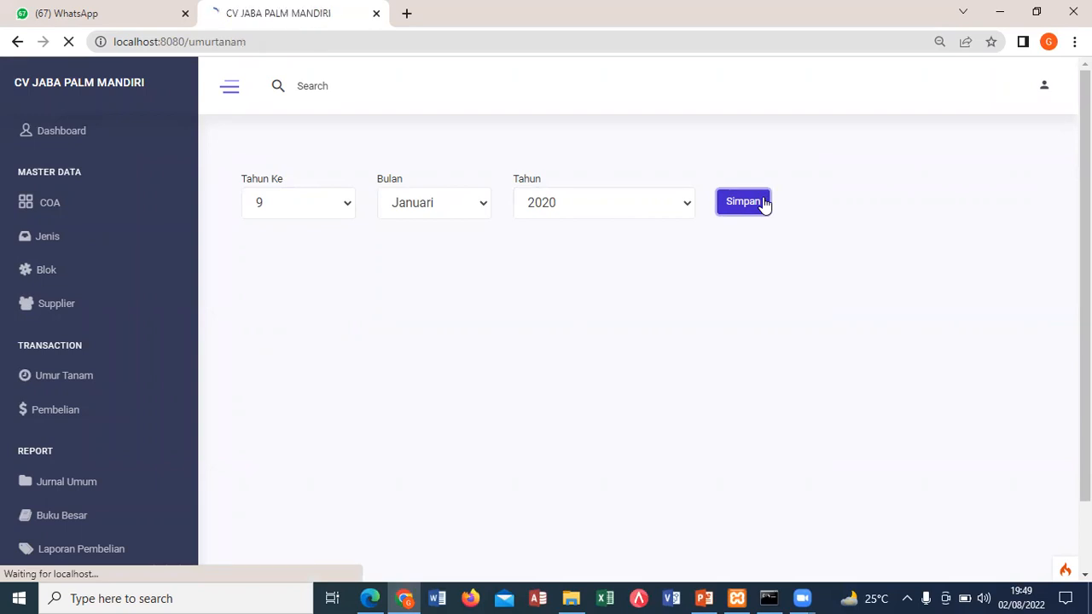
Start a new planting data entry for block BLK008 with a Jumlah Bibit of 780
click(997, 224)
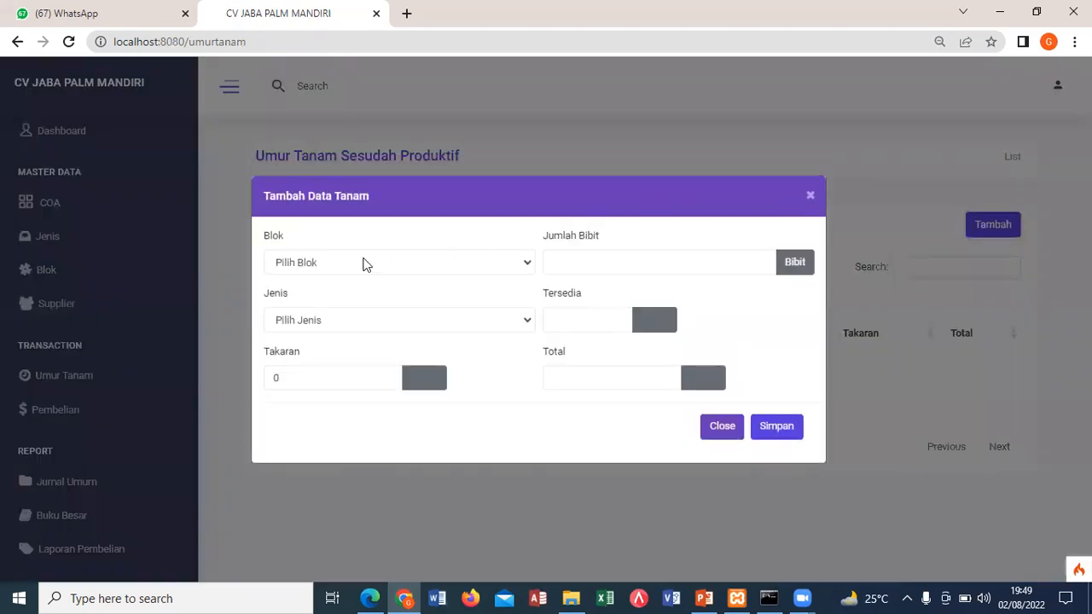
click(362, 265)
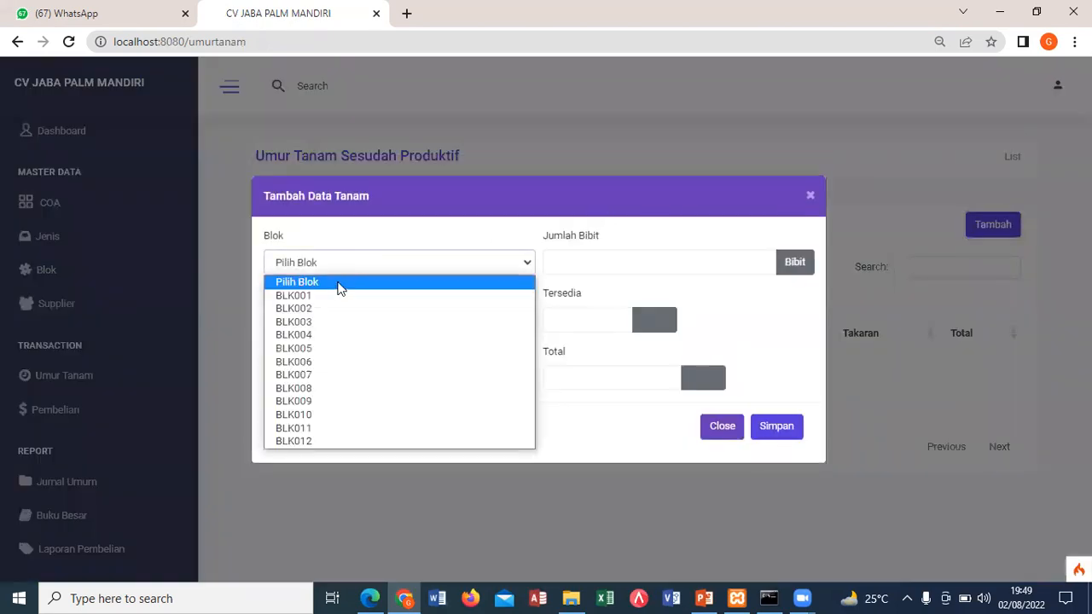
click(322, 392)
click(607, 265)
text(780)
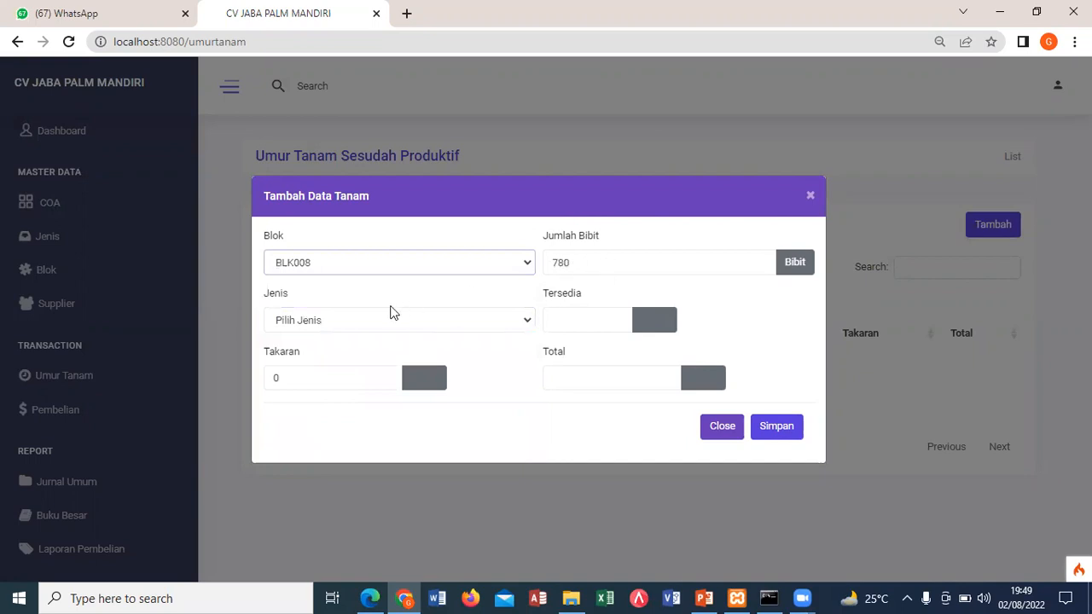
Set the entry's Jenis to Pupuk Urea with a Takaran of 2.5 Kg, and save the planting data
click(328, 321)
click(318, 353)
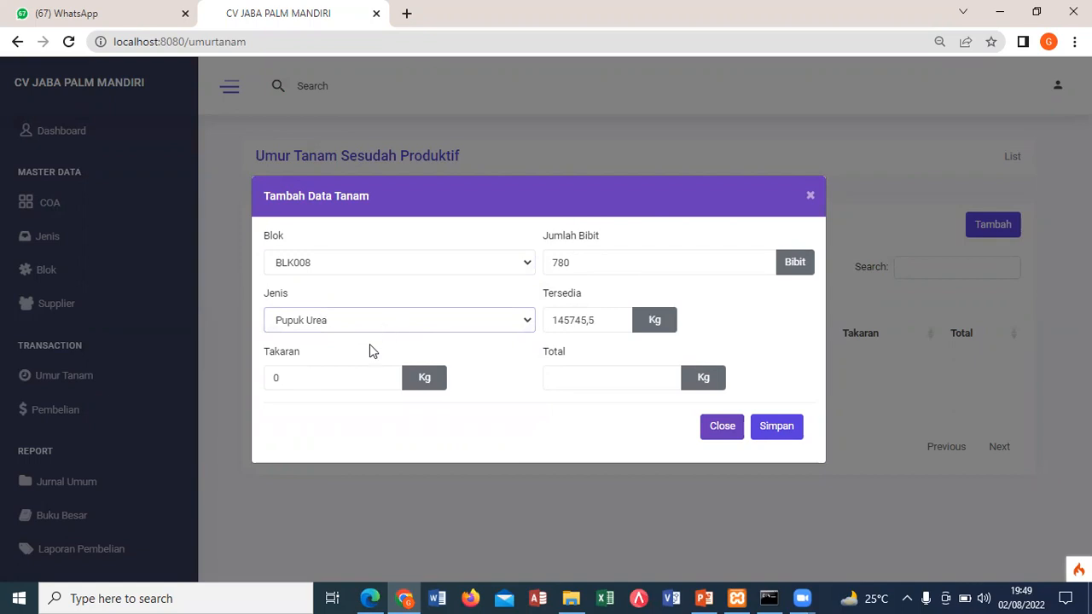
click(330, 377)
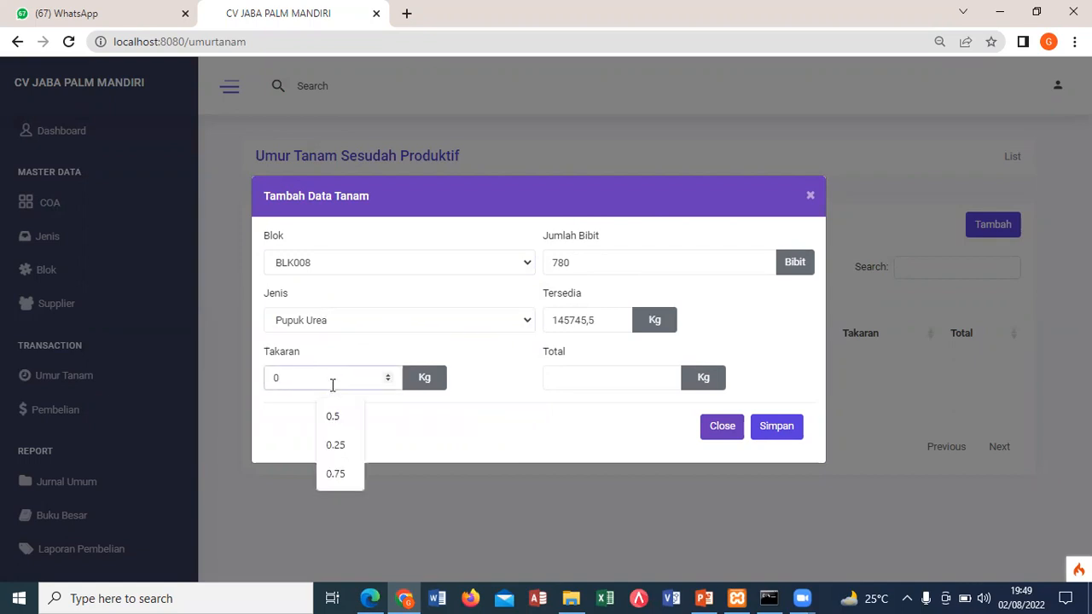
key(BackSpace)
text(2.5)
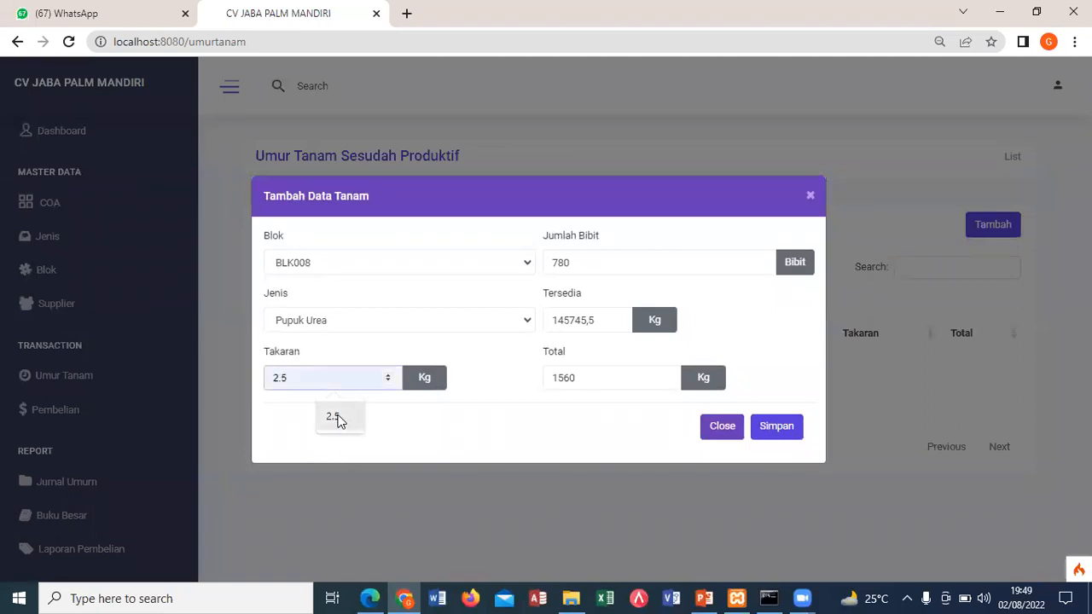
click(338, 418)
click(764, 437)
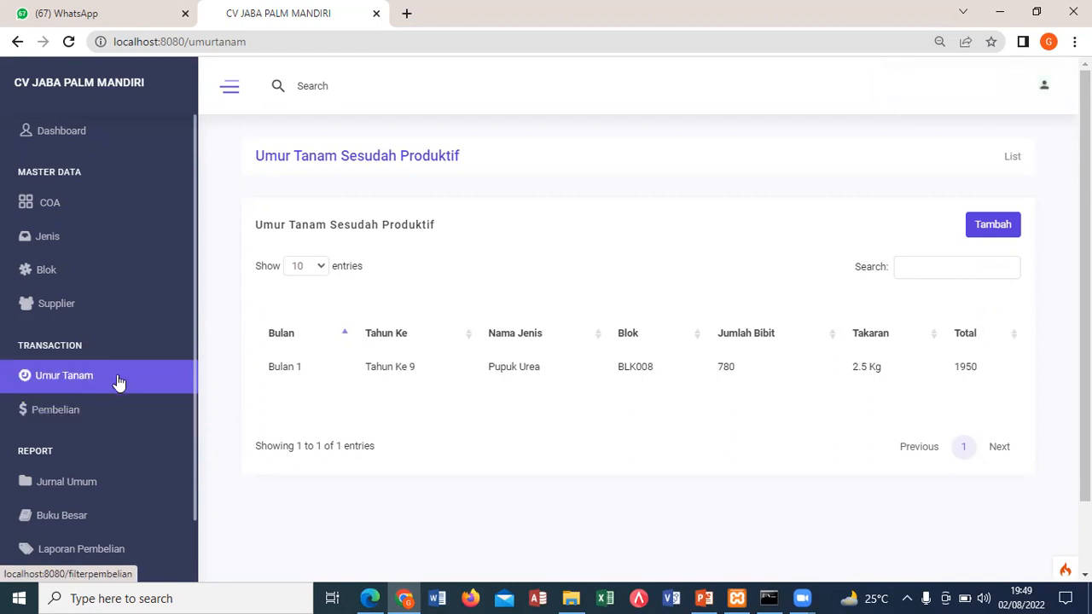
Start a new purchase entry in Pembelian and set its purchase date to 2020-01-02
click(81, 412)
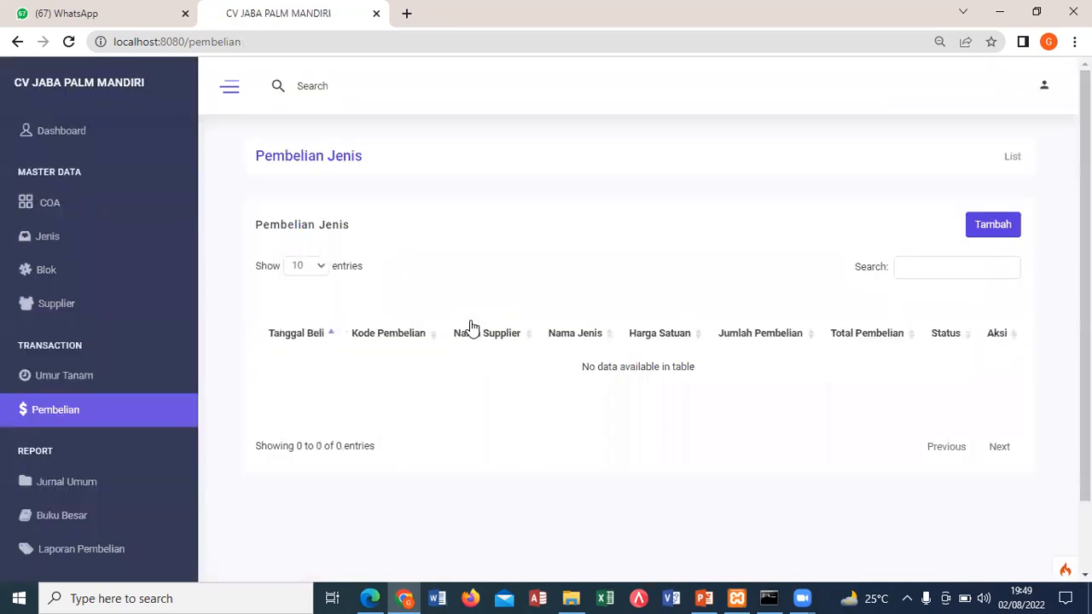
click(1011, 229)
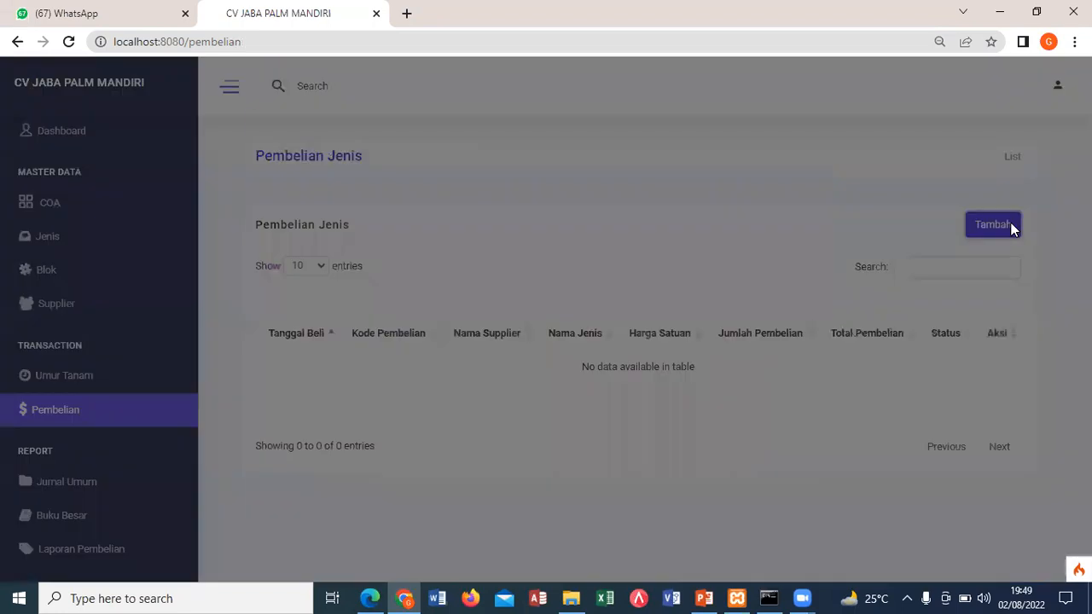
click(616, 203)
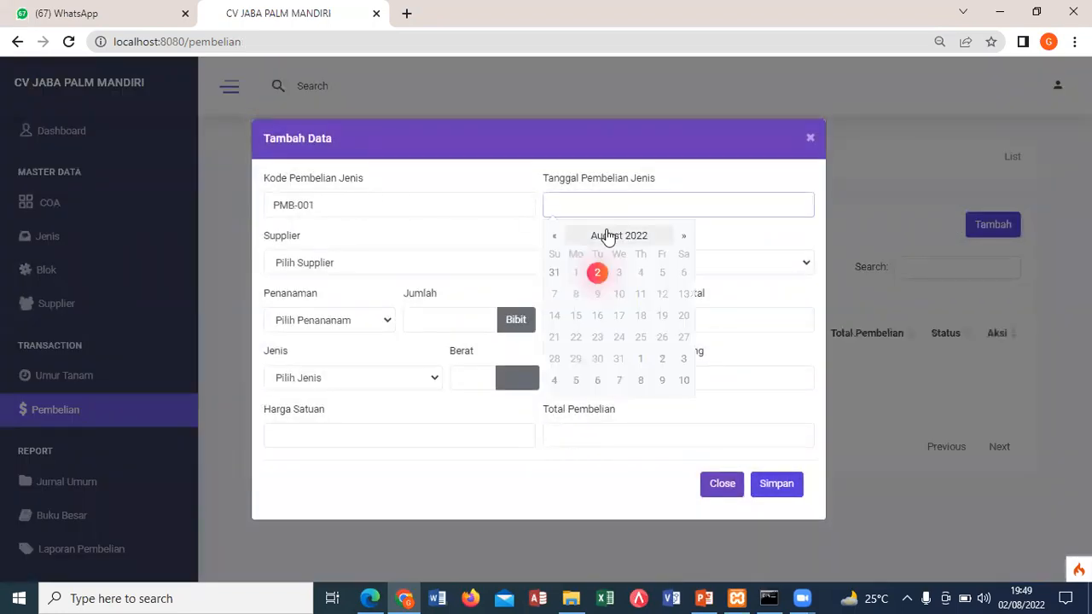
click(606, 238)
click(612, 244)
click(604, 271)
click(563, 268)
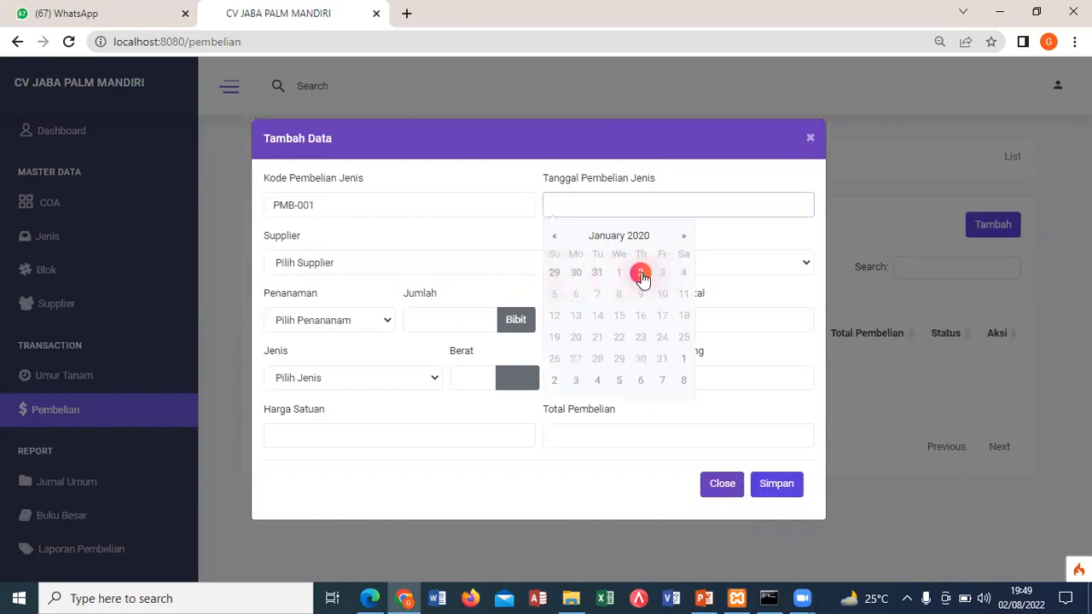
click(639, 273)
Choose the first listed supplier for the purchase and set Penanaman to Bibit
click(281, 263)
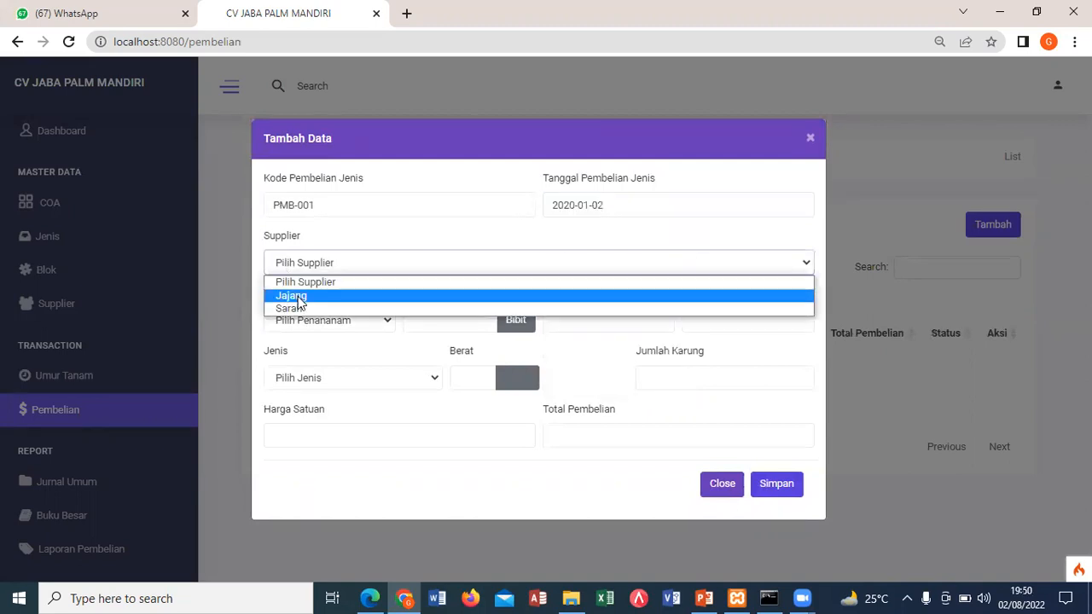
click(294, 295)
click(358, 322)
click(287, 352)
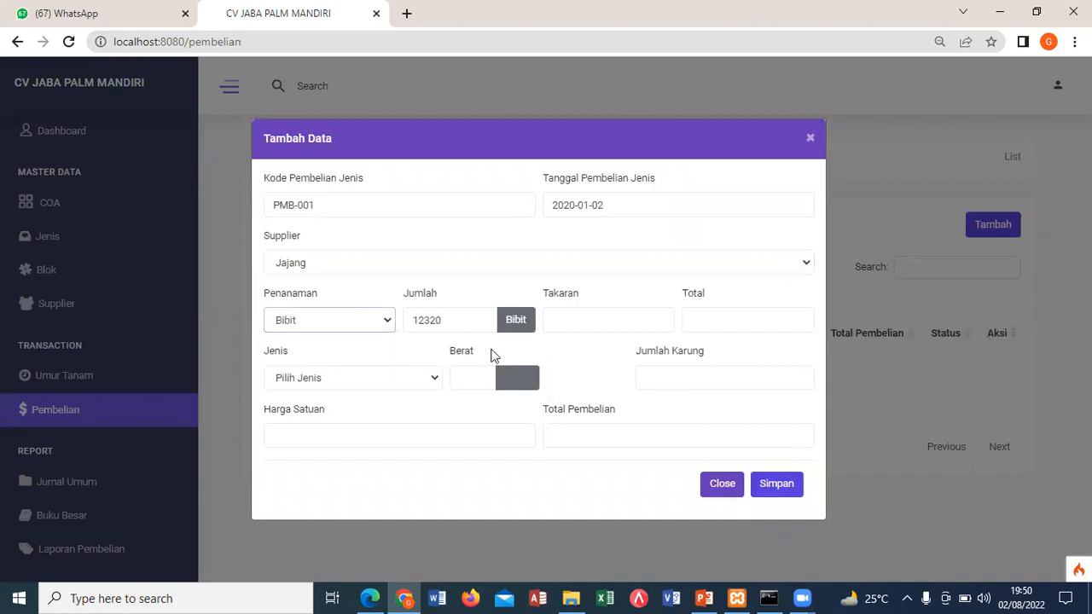
Set the purchase's Takaran to 0.75 and its Jenis to Pupuk Urea
click(557, 320)
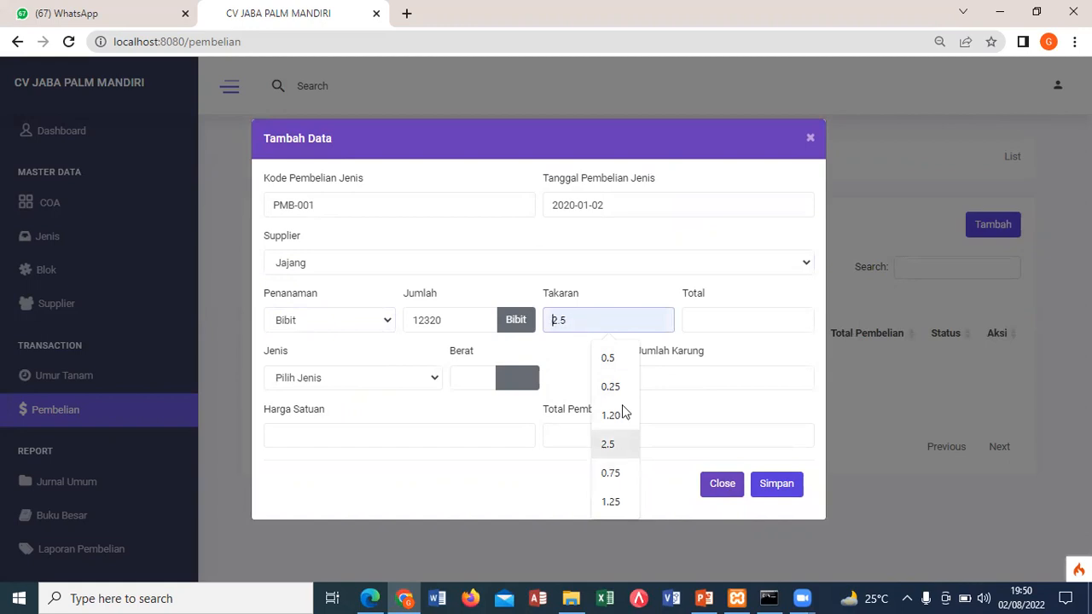
click(623, 472)
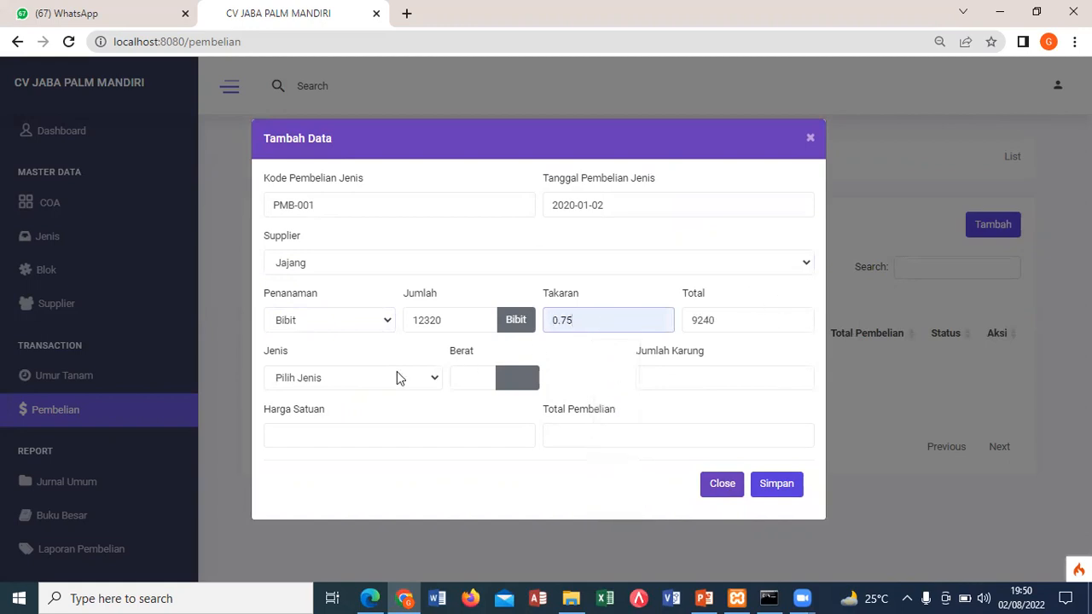
click(376, 386)
click(357, 414)
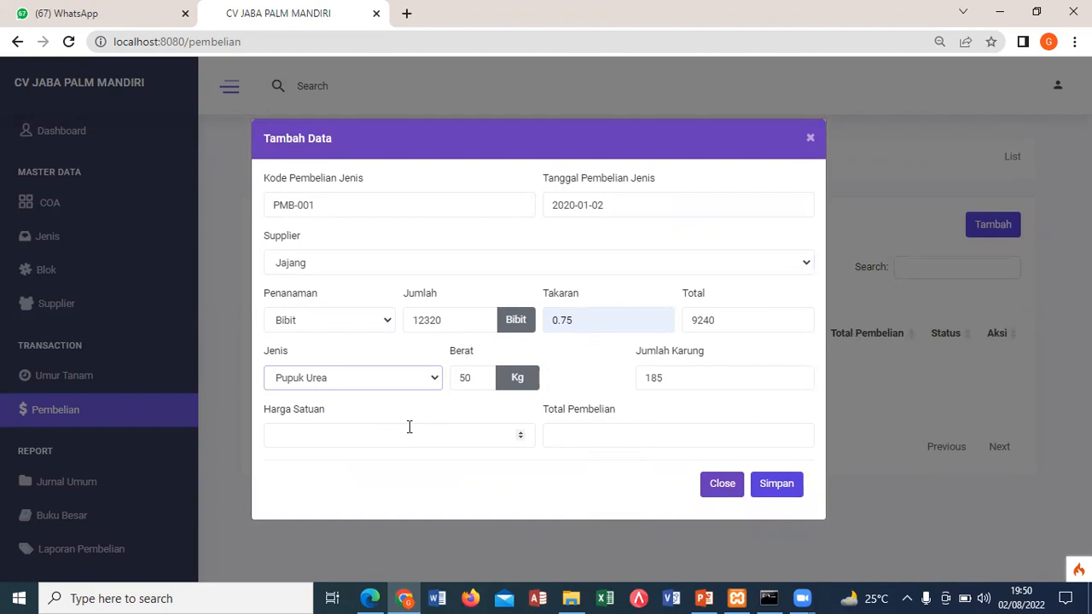
Set the purchase's Harga Satuan to 50000 and save the purchase
click(348, 440)
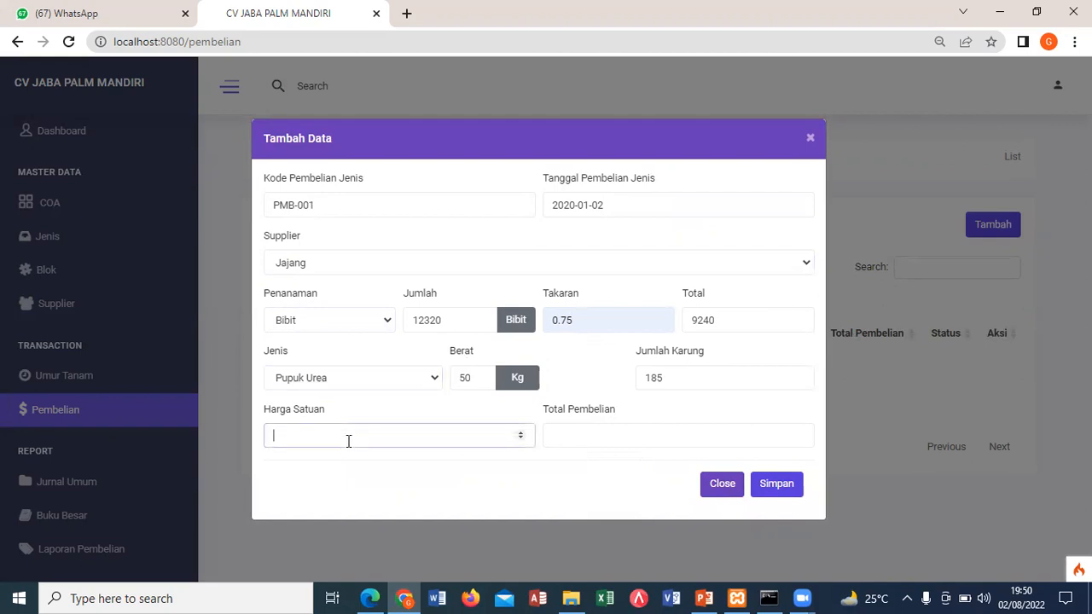
text(50000)
key(Return)
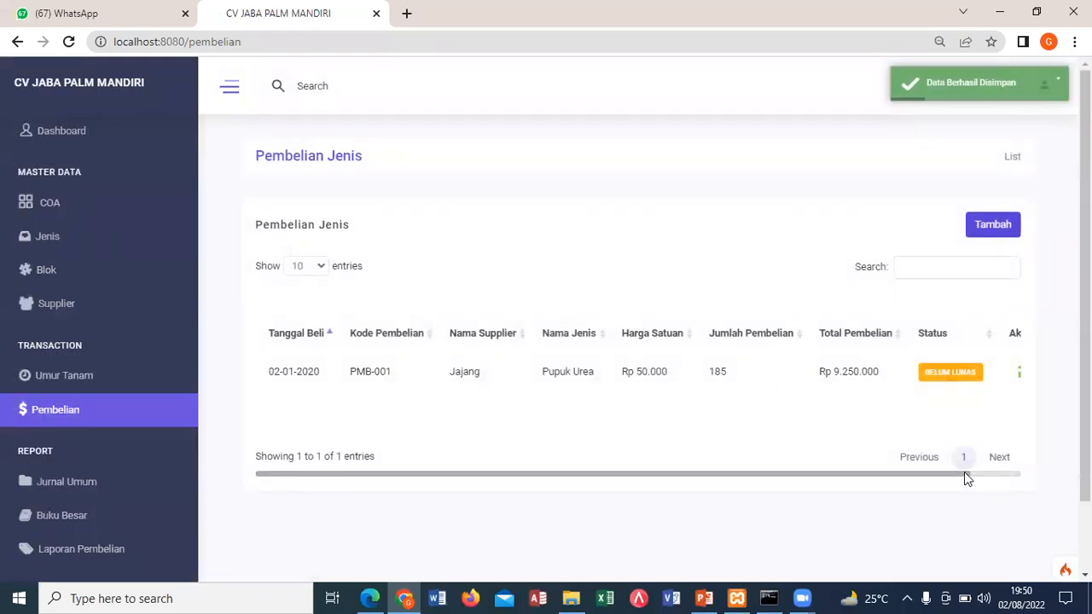
Open the payment page for the new Pupuk Urea purchase and pay it
drag(962, 471, 1016, 485)
click(788, 415)
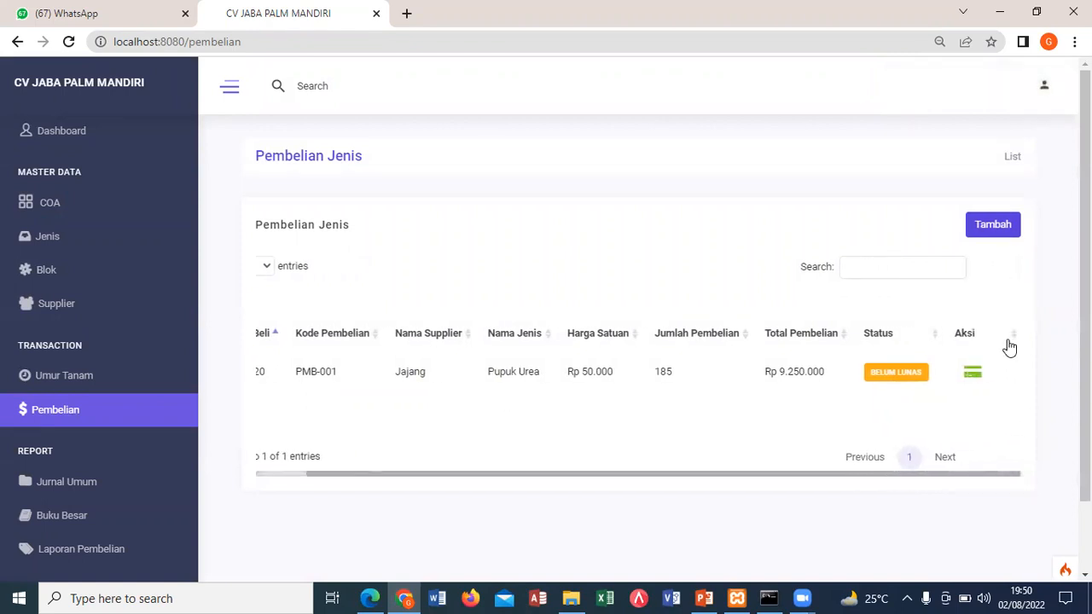
click(972, 374)
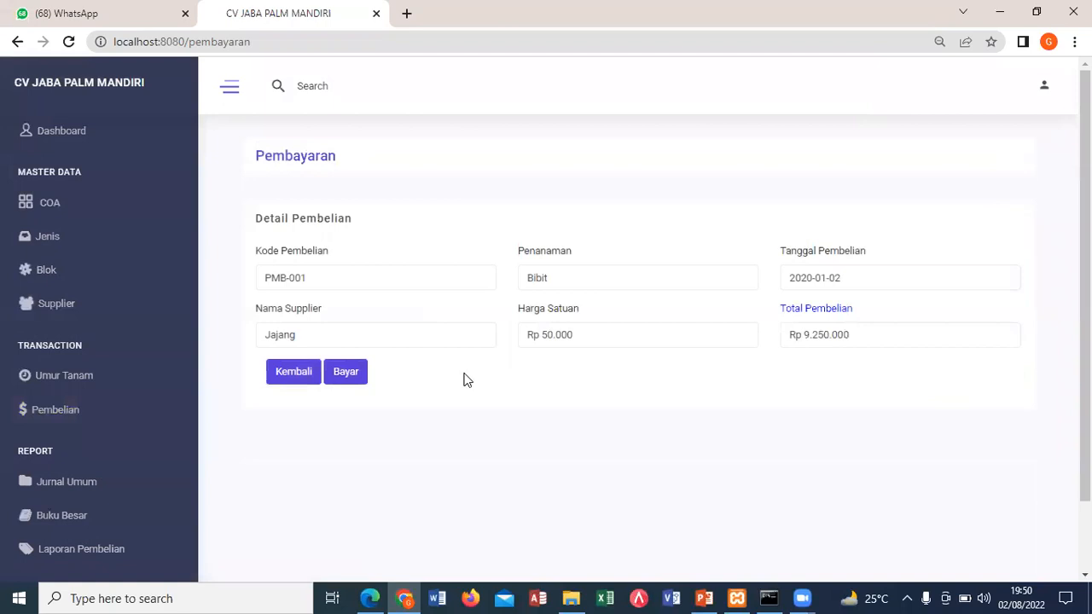
click(346, 375)
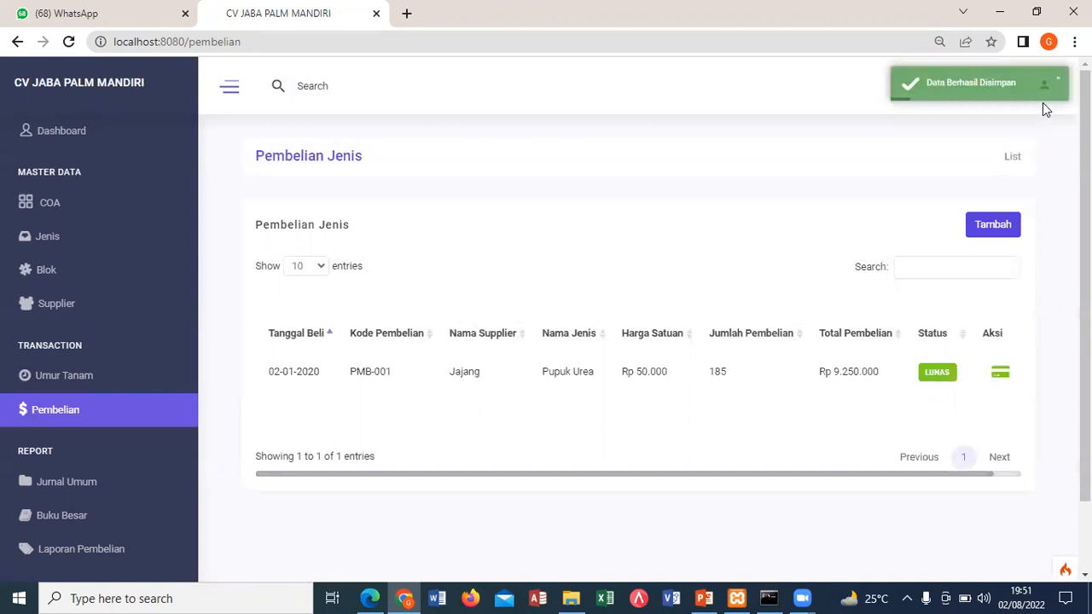
Log out of the current account and sign in as keuangan2 with the saved credentials
click(1042, 88)
click(976, 138)
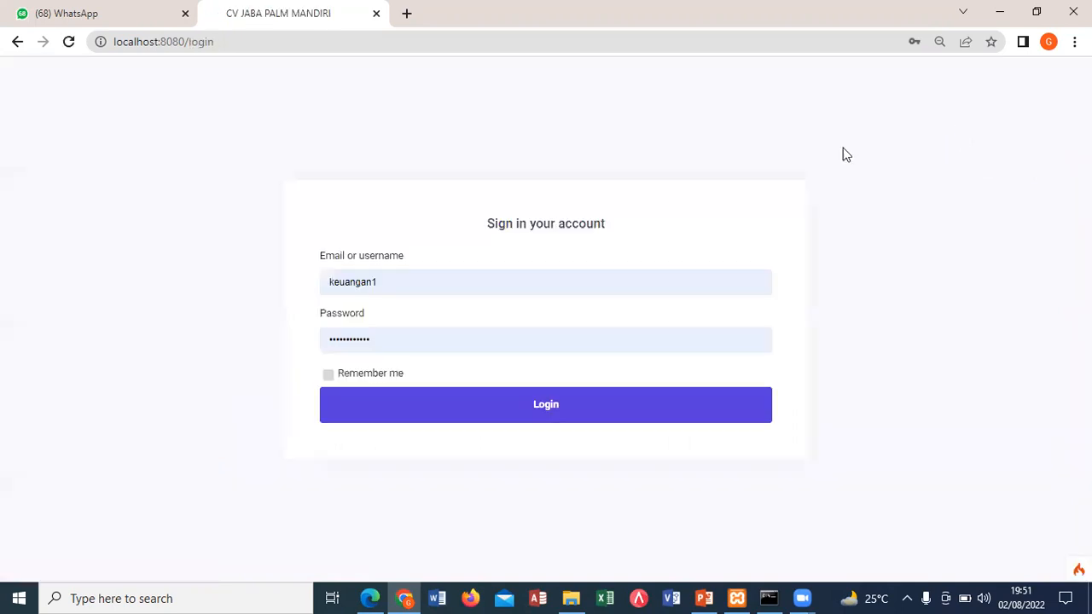
click(480, 281)
click(468, 373)
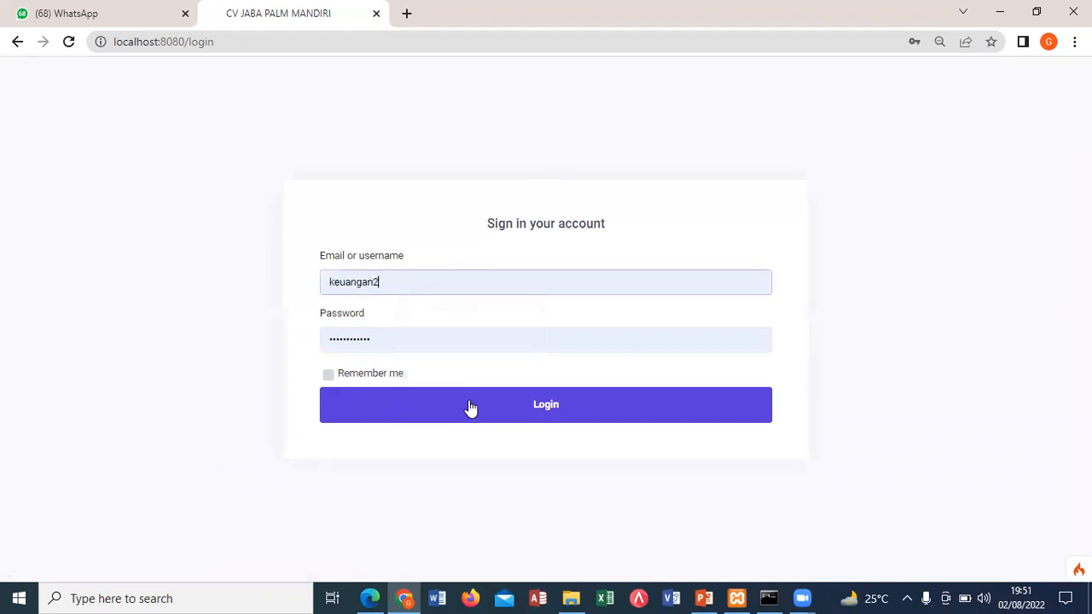
click(469, 408)
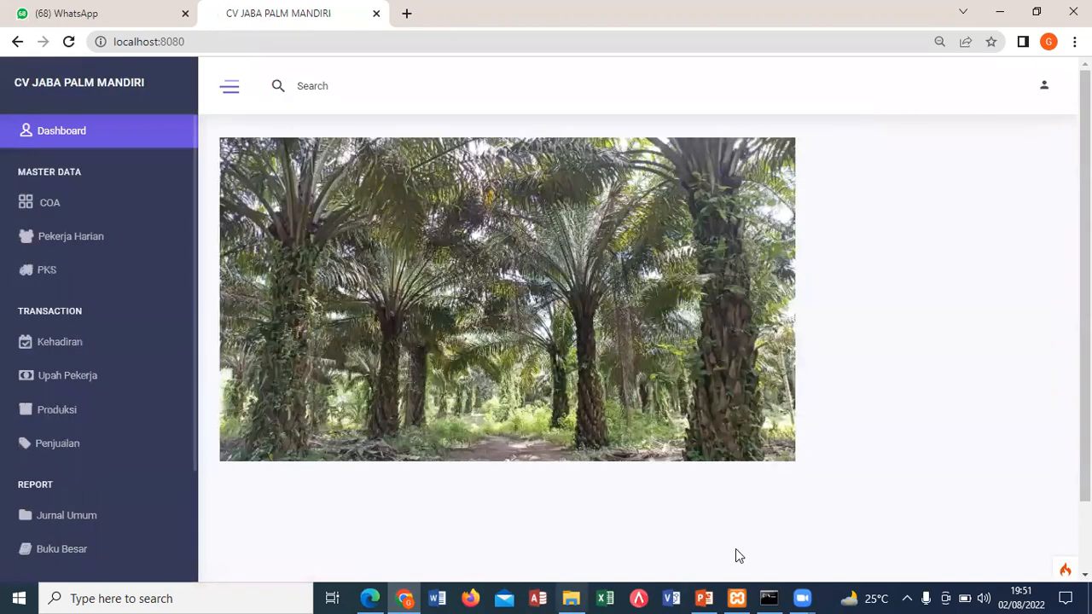
Start a new production entry in Produksi and set its production date to 2020-01-03
click(54, 411)
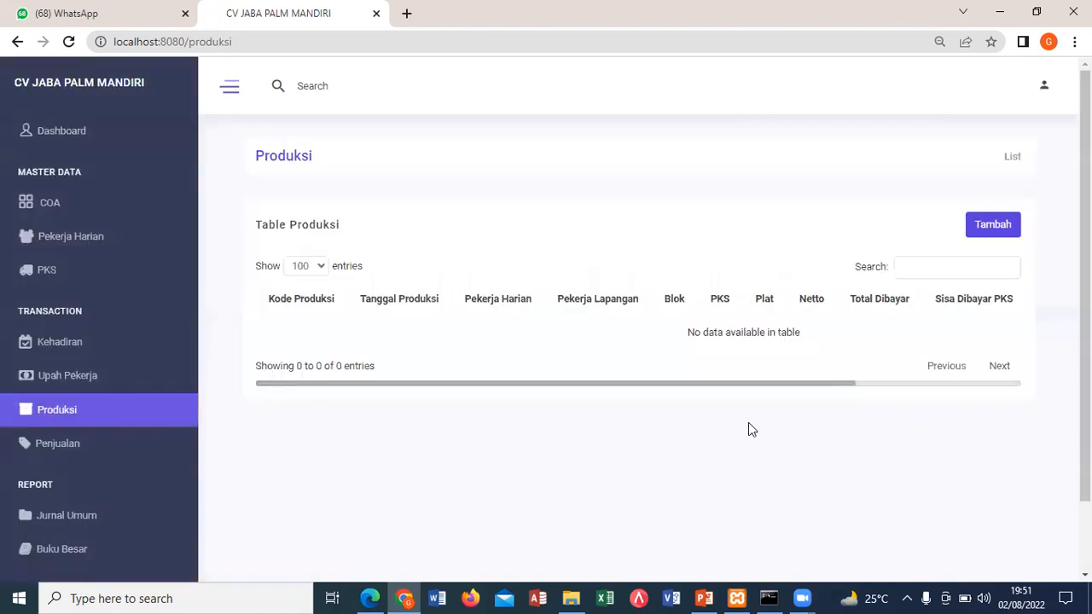
click(981, 223)
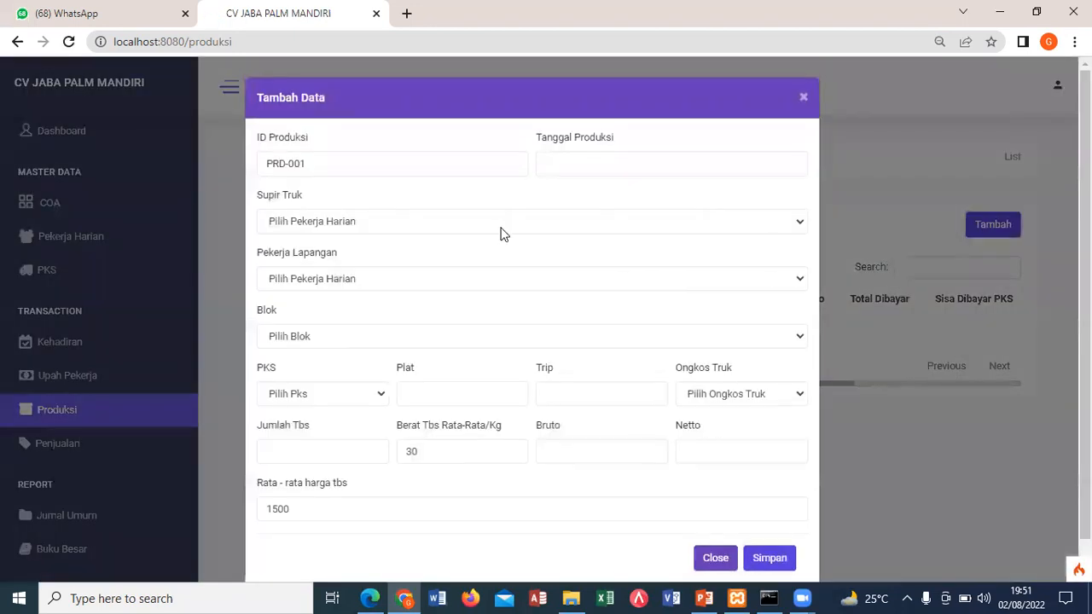
click(592, 166)
click(610, 196)
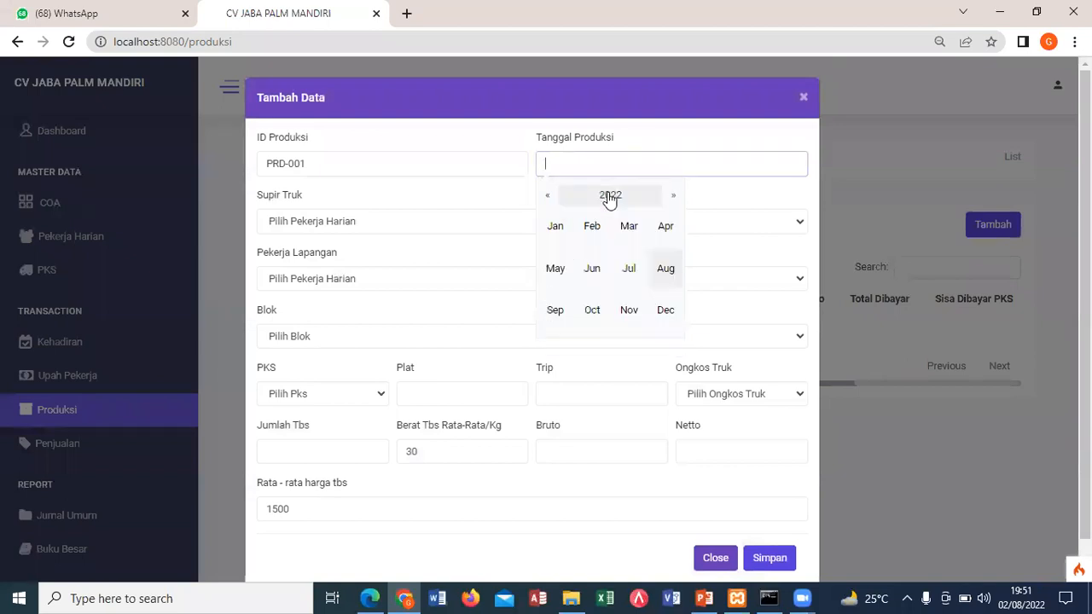
click(606, 196)
click(590, 223)
click(555, 229)
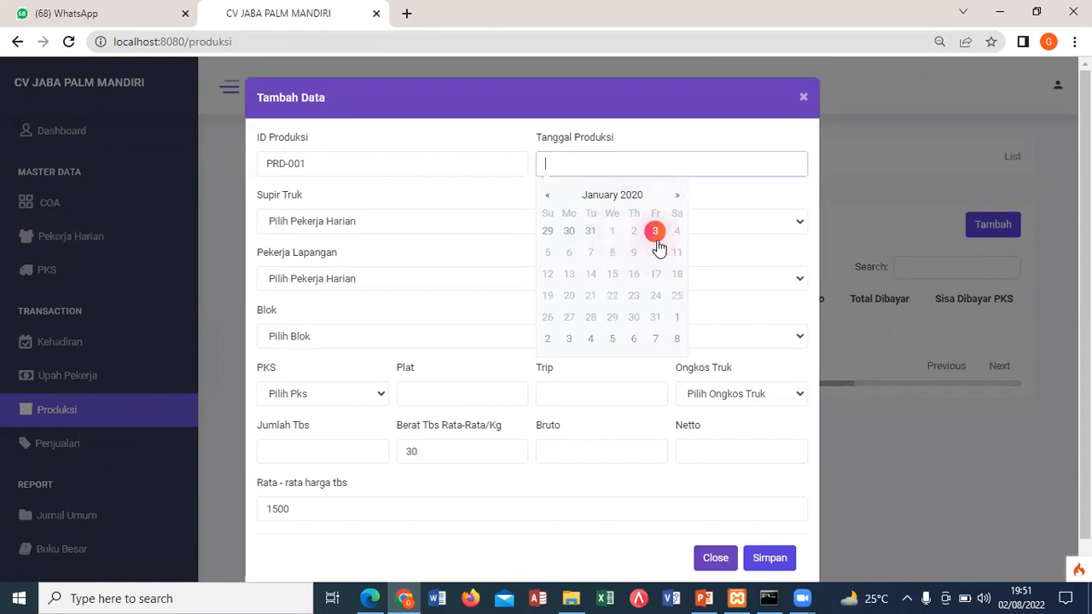
click(653, 233)
Choose the first listed truck driver and field worker for the production, and set Blok to BLK008
click(286, 221)
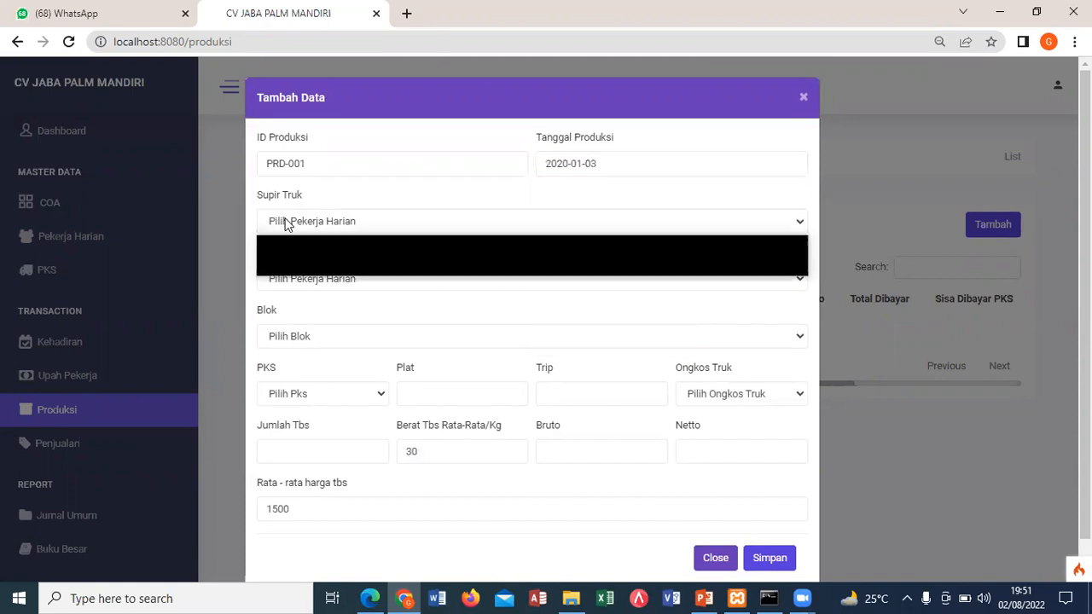
click(298, 254)
click(333, 283)
click(337, 313)
click(344, 337)
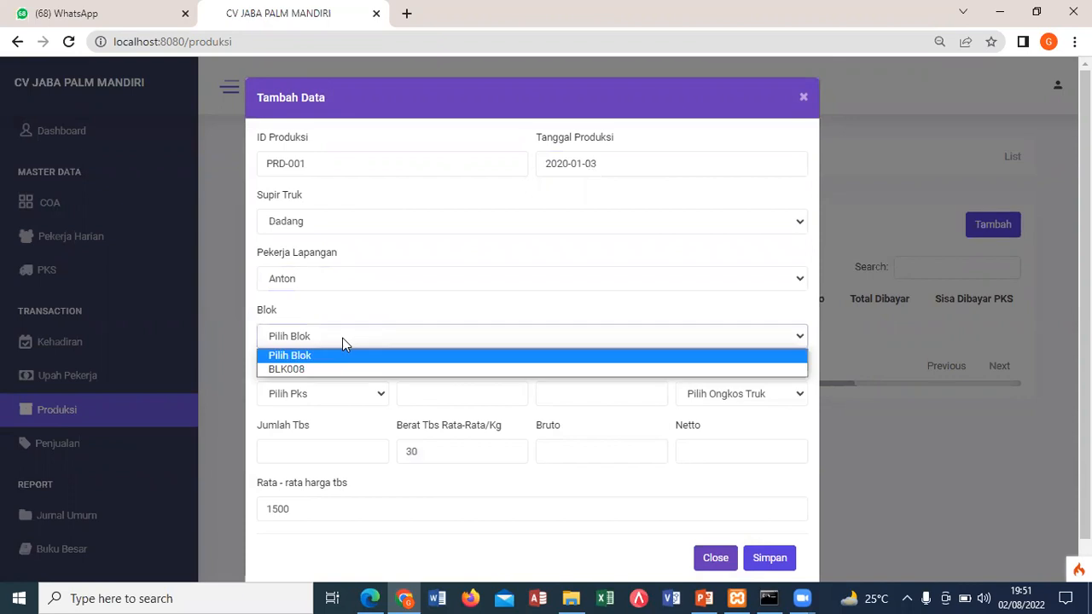
click(311, 369)
click(311, 395)
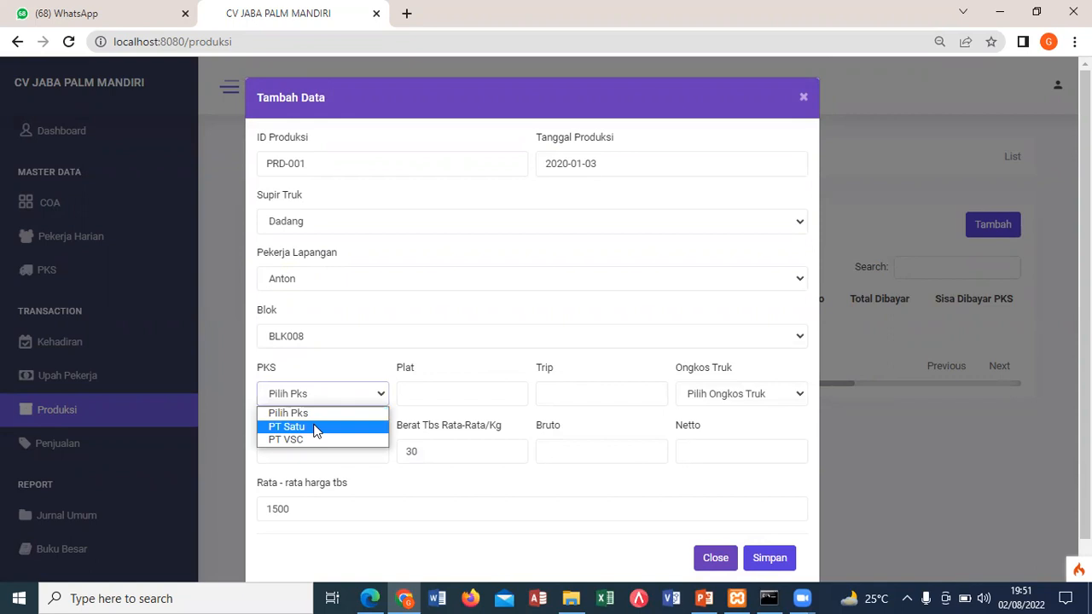
click(314, 429)
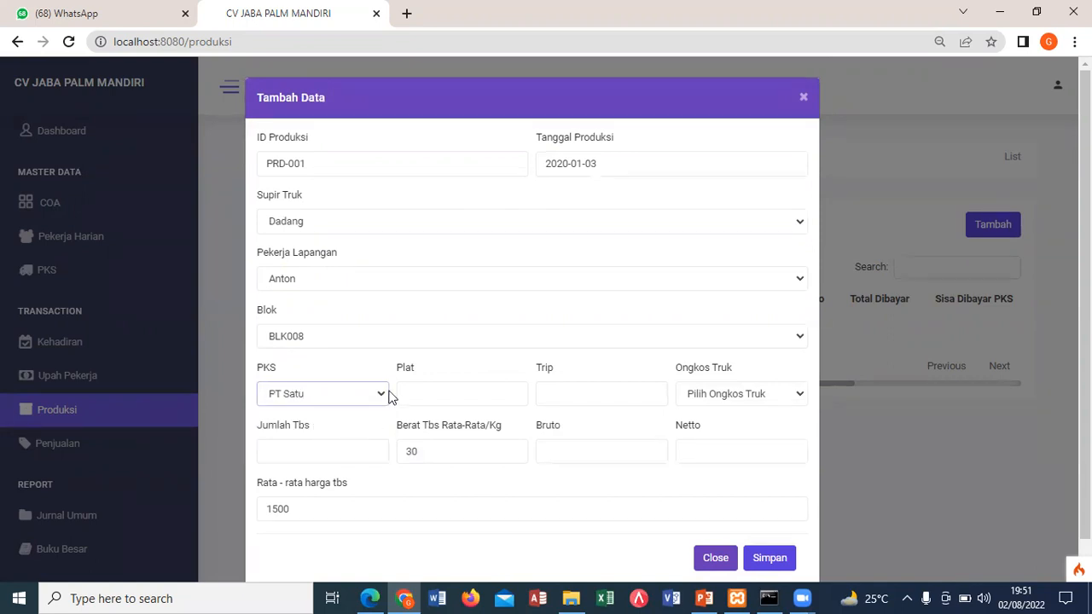
click(439, 386)
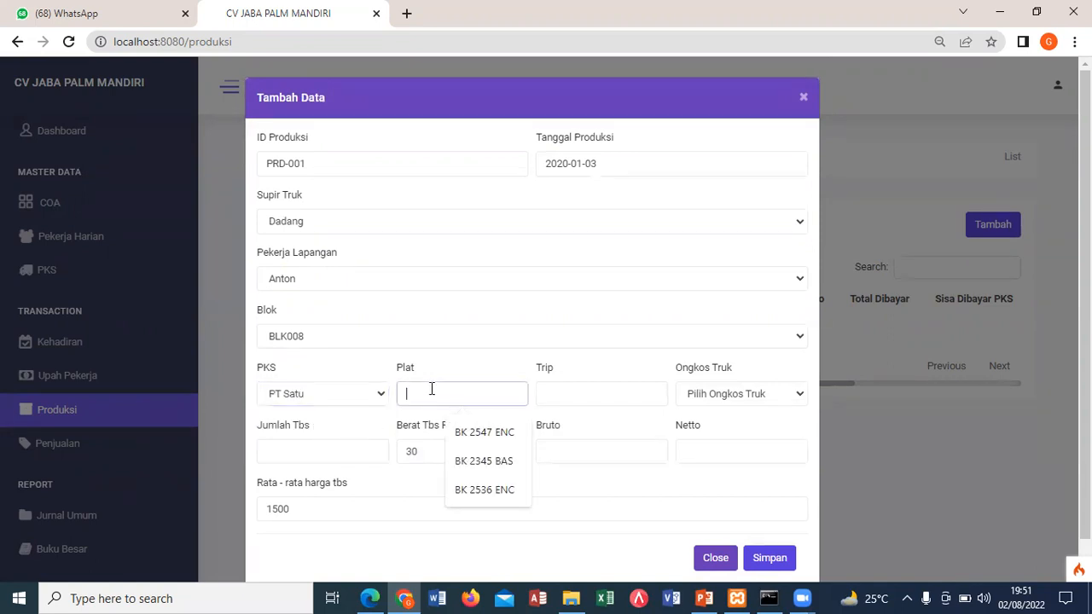
click(480, 439)
Set the production's Trip to 1 and its Ongkos Truk to 300000
click(585, 396)
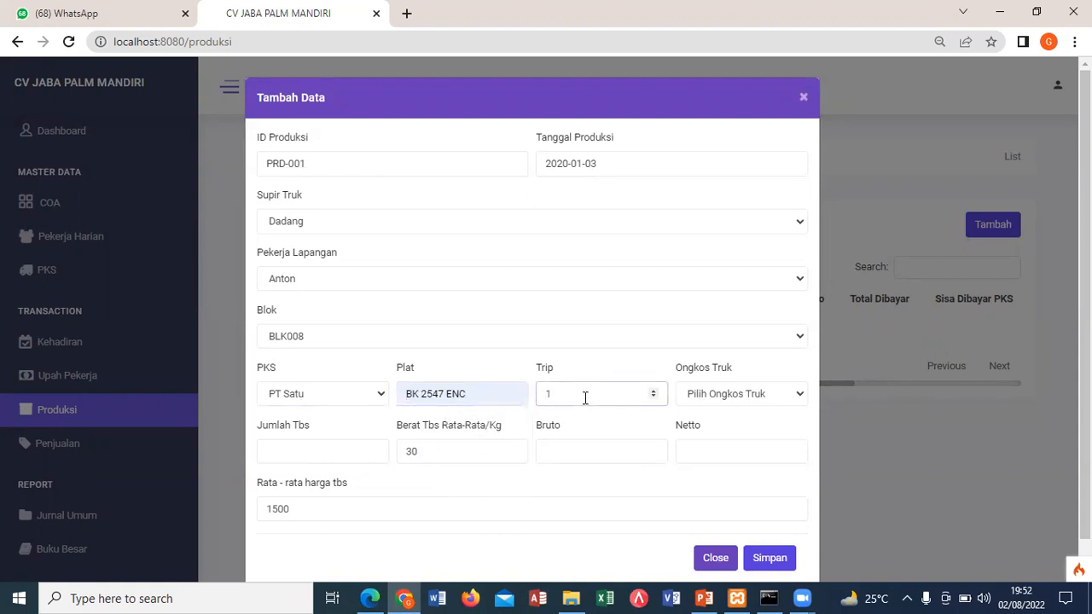
click(725, 396)
click(716, 431)
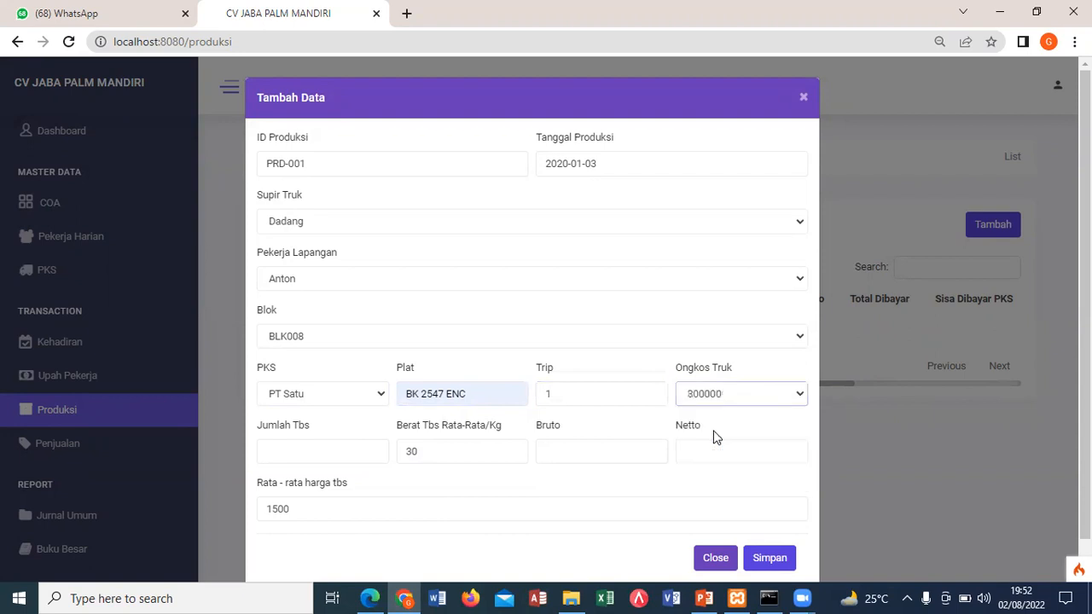
Set Jumlah Tbs to 2700 and the average TBS price to 1525, and save the production entry
click(325, 469)
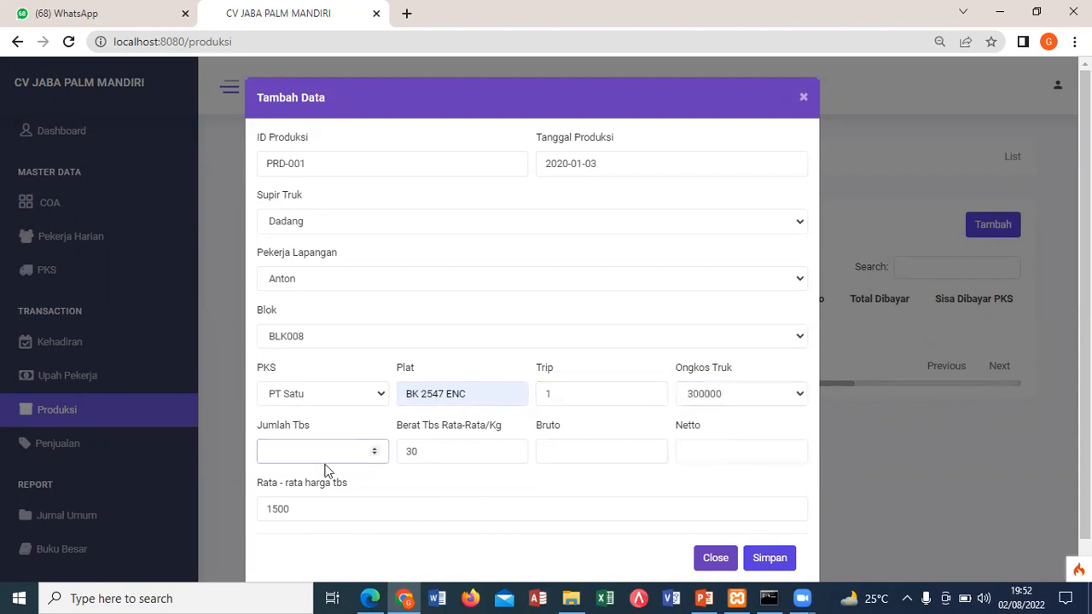
text(2700)
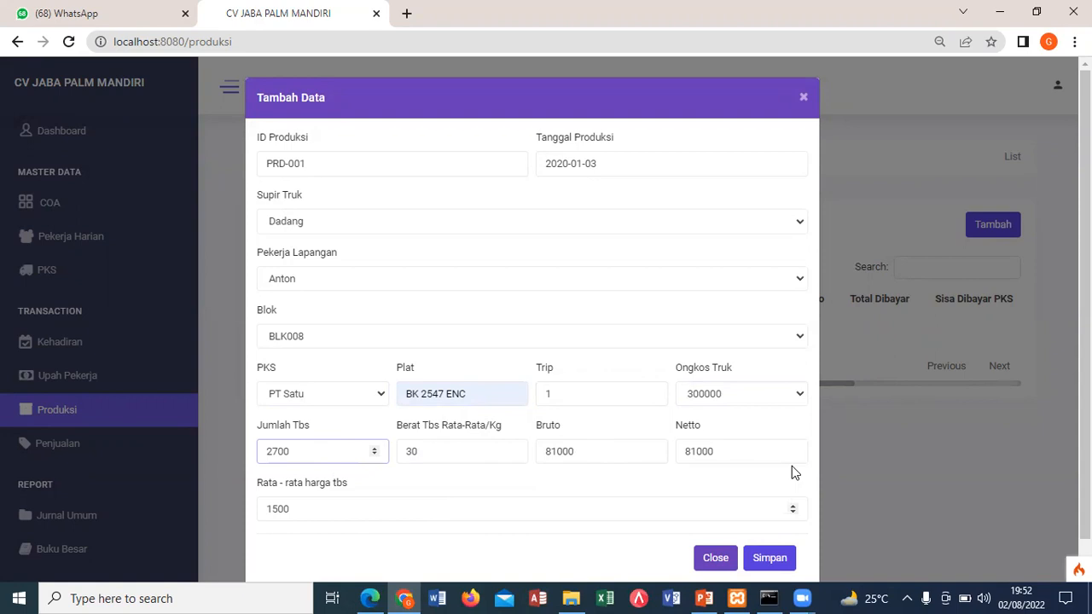
key(Tab)
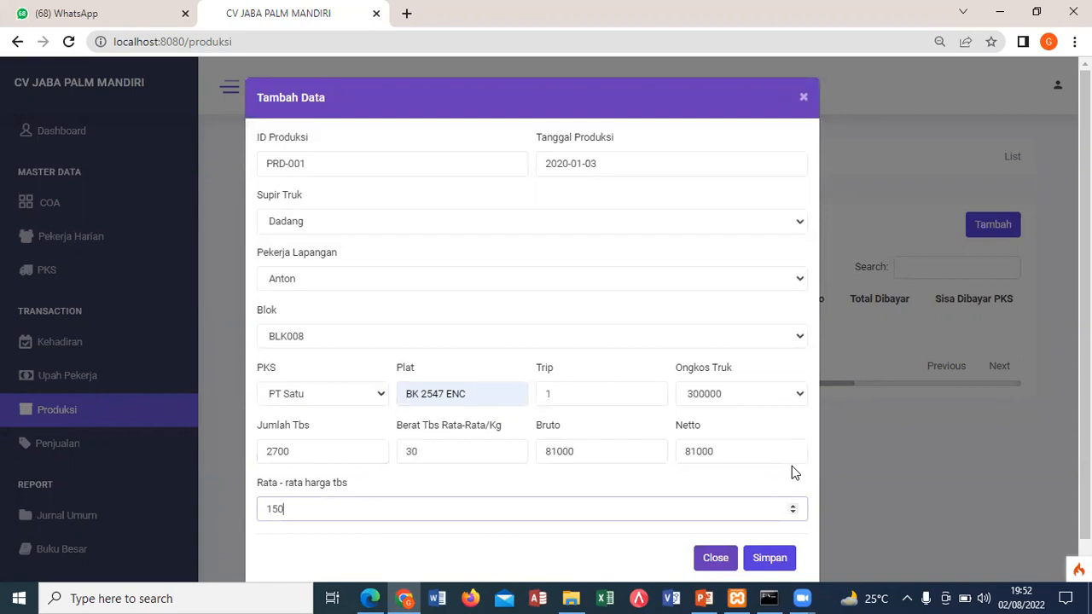
key(BackSpace)
text(25)
click(769, 558)
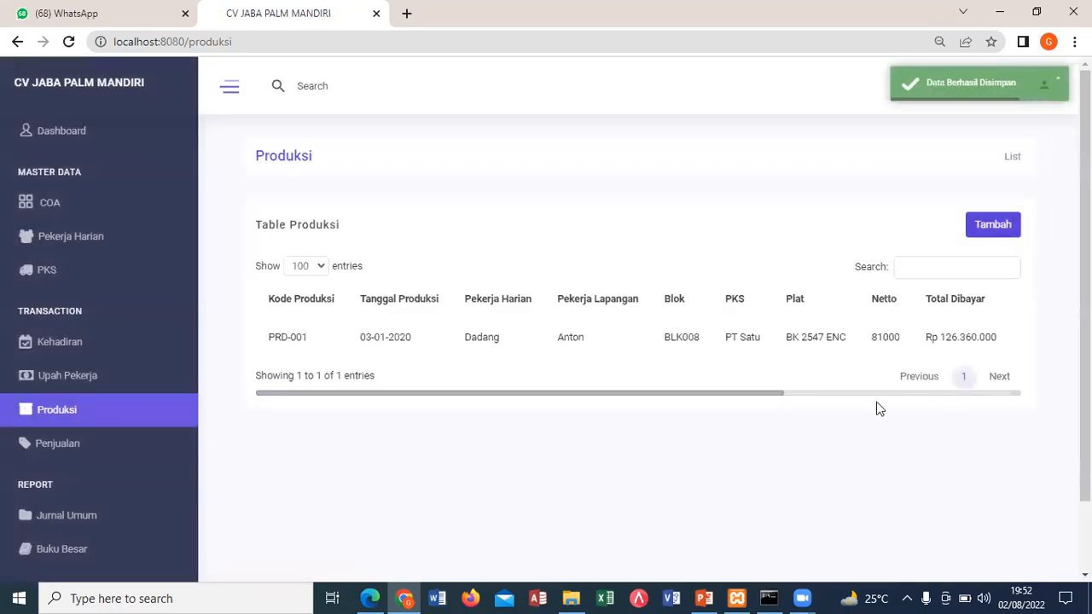
Examine the new production record's details and nominal amounts, and return to the production list
drag(803, 395, 1061, 390)
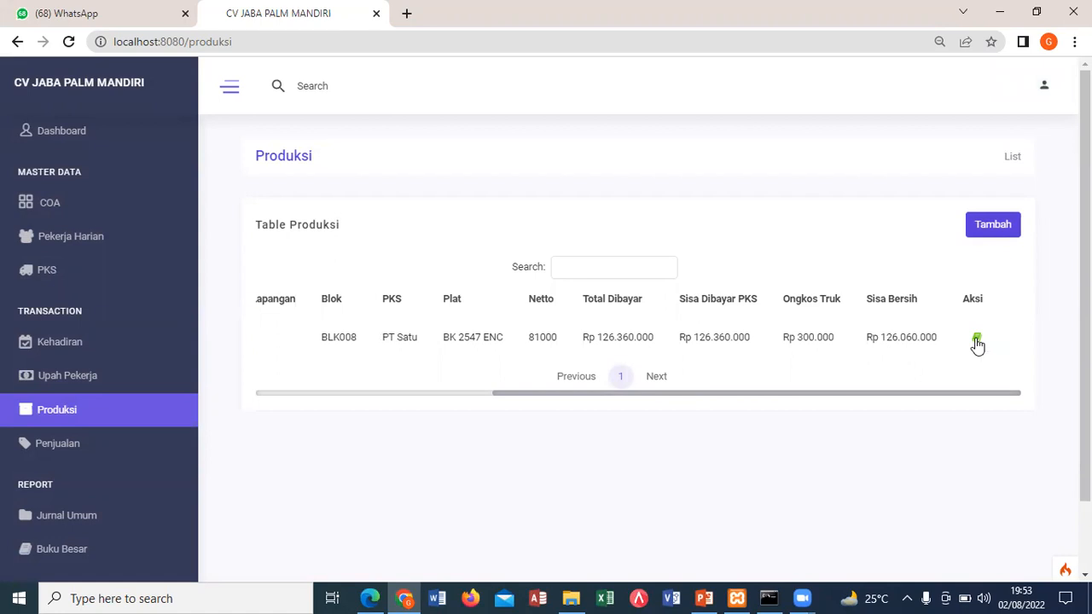
click(977, 341)
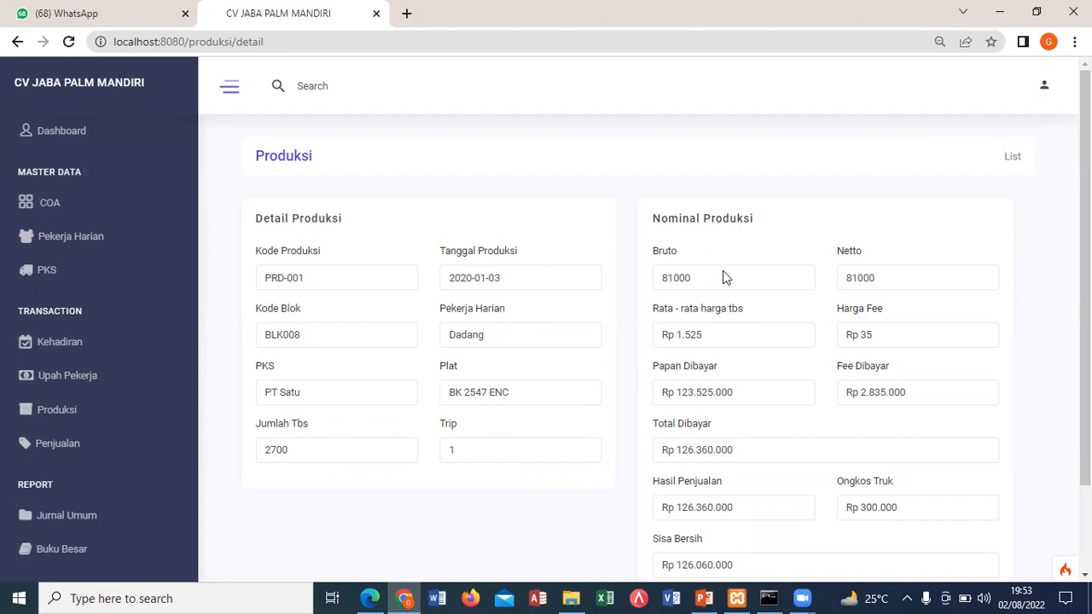
scroll(722, 275, down, 1)
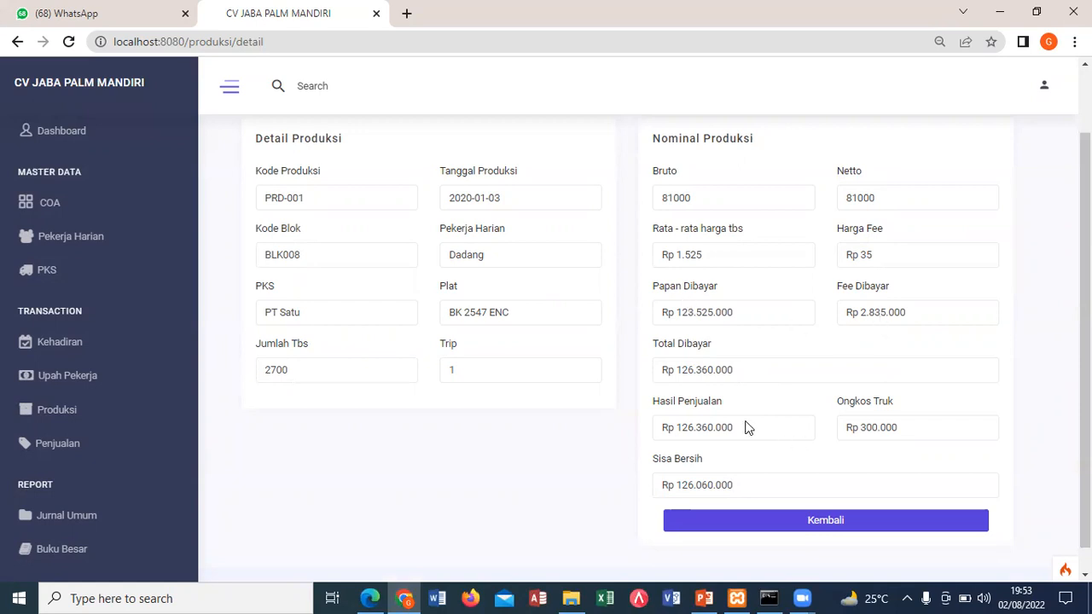
scroll(745, 426, down, 1)
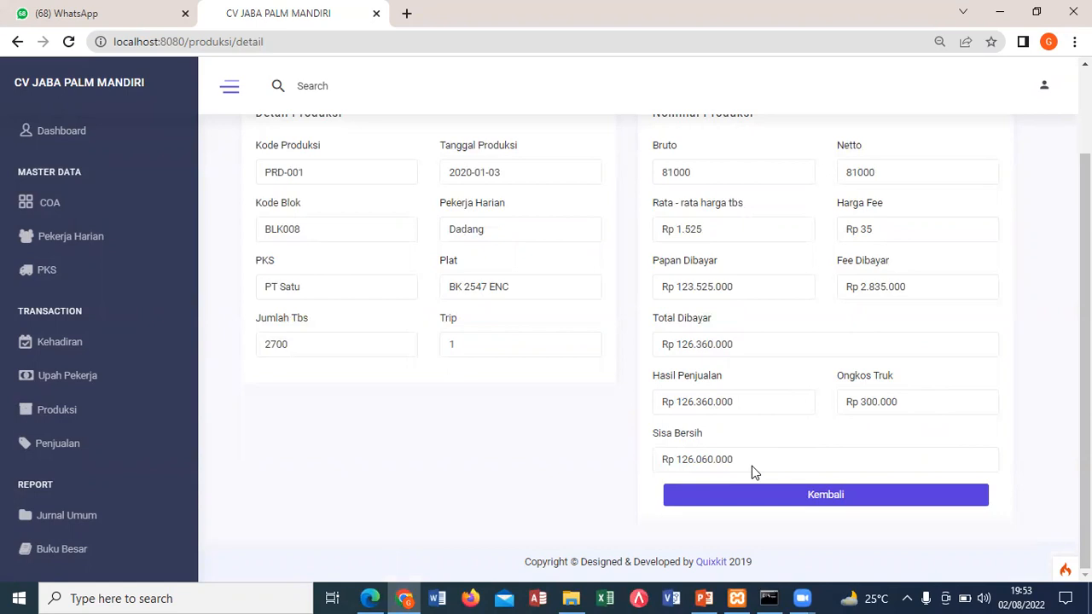
click(754, 491)
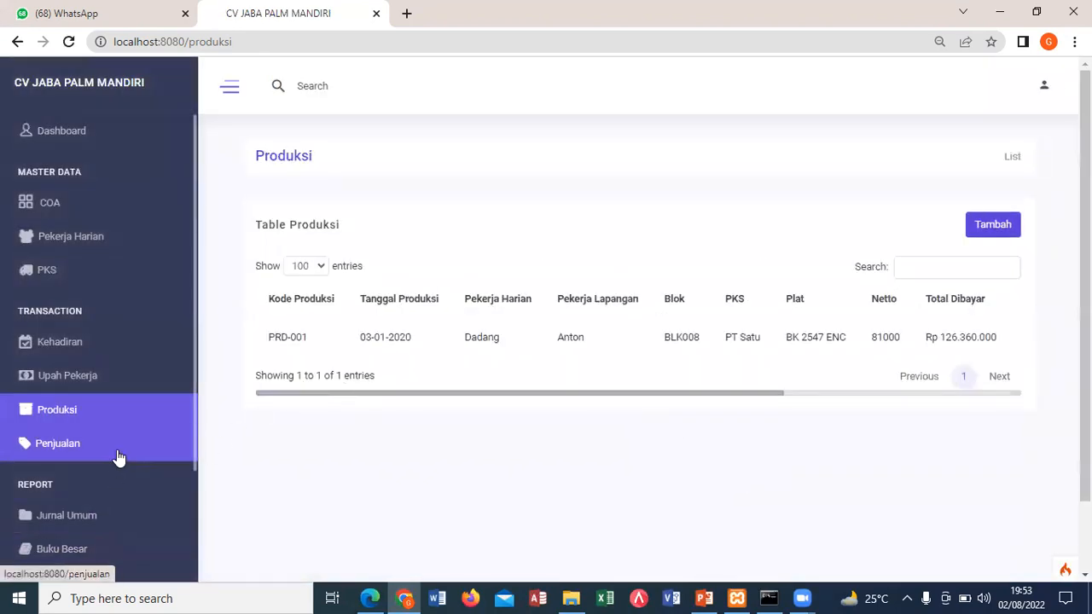
Start a new sale entry in Penjualan and set its PKS to PT Satu
click(119, 457)
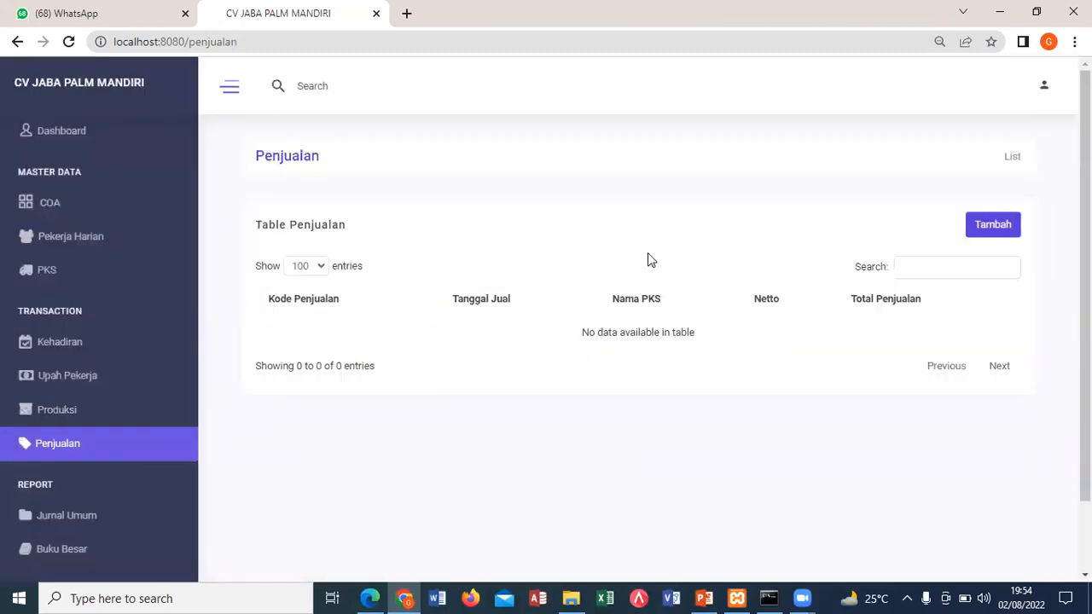
click(987, 223)
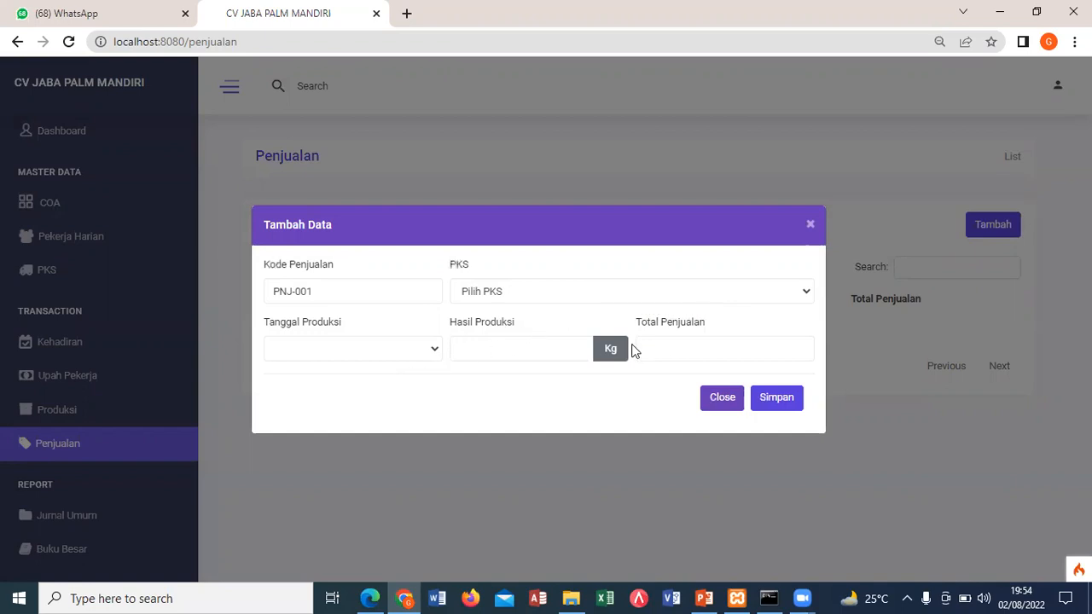
click(531, 299)
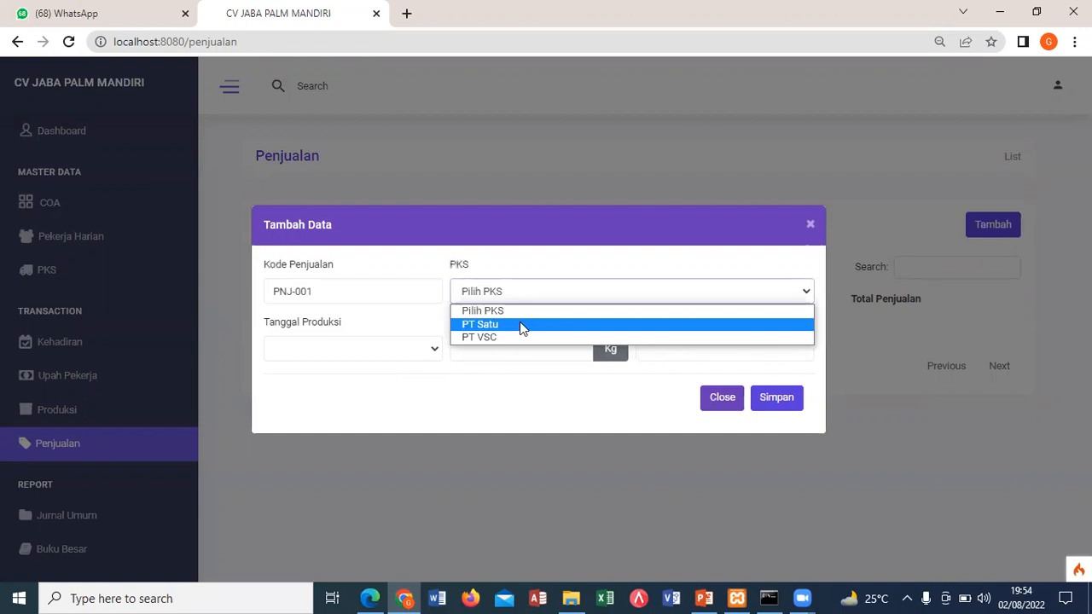
click(522, 328)
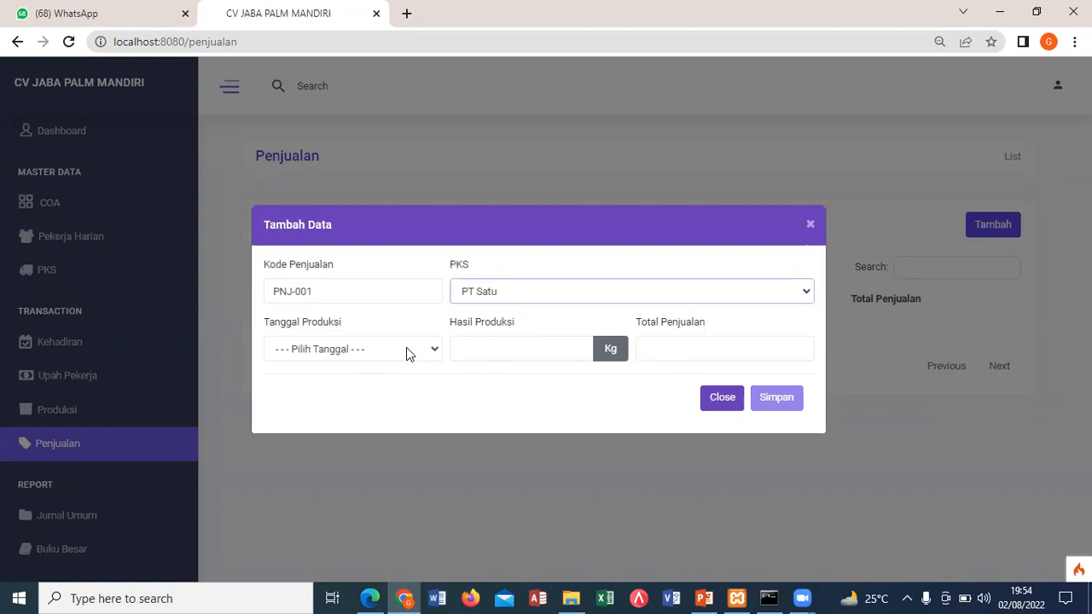
Set the sale's Tanggal Produksi to 2020-01-03 and save the sale
click(406, 353)
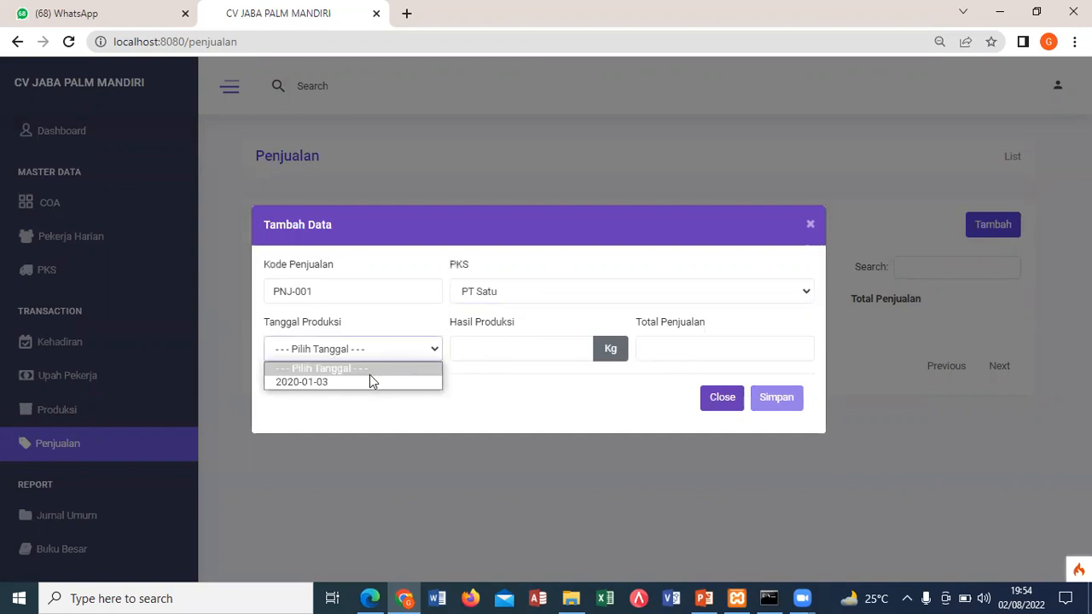
click(307, 381)
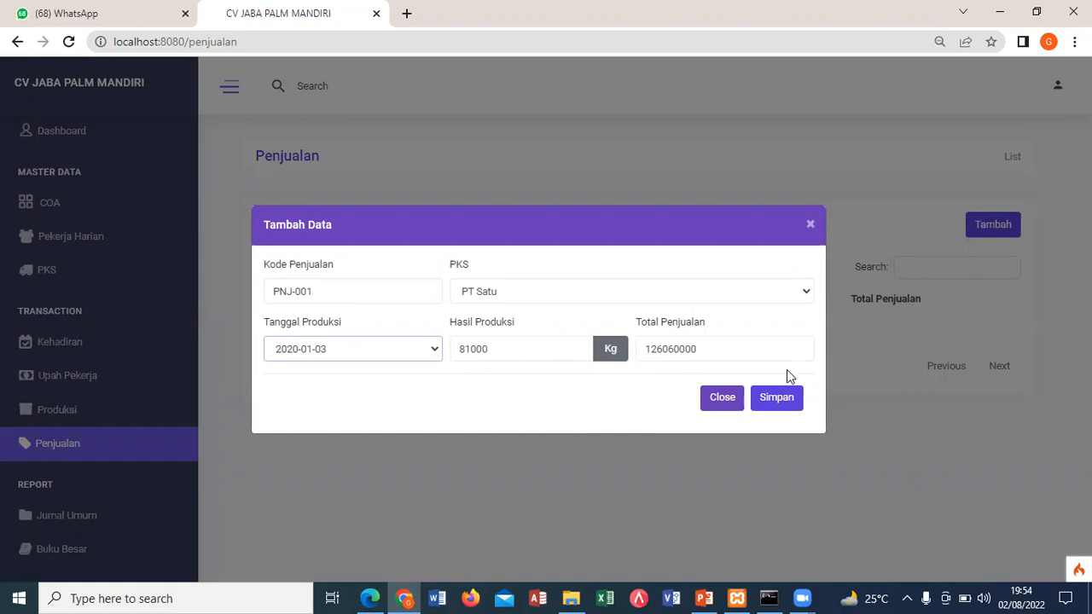
click(778, 400)
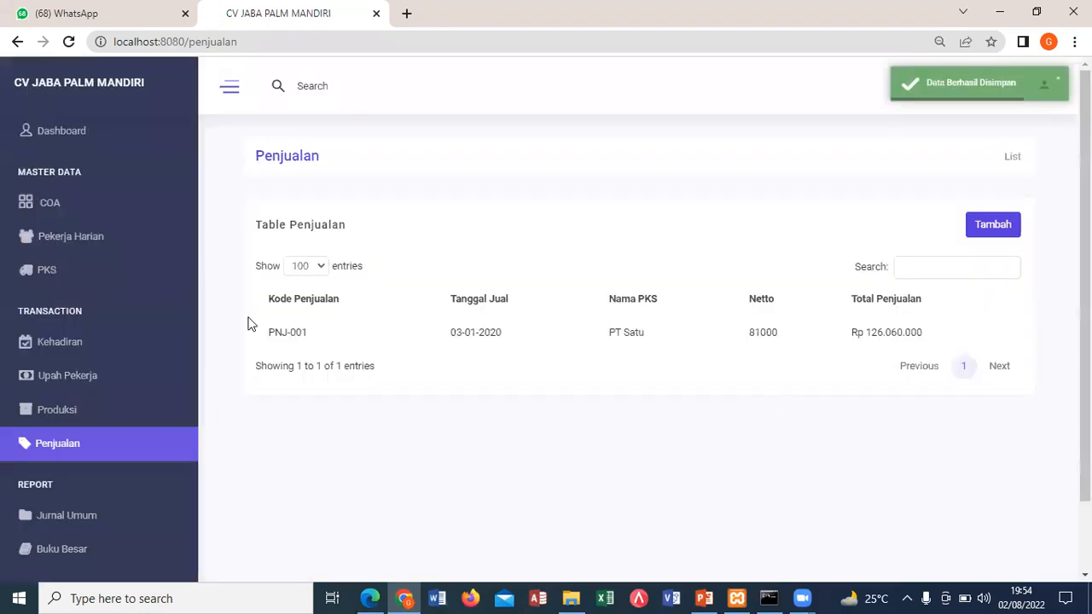
Display the Jurnal Umum report for the period Januari 2020
click(64, 515)
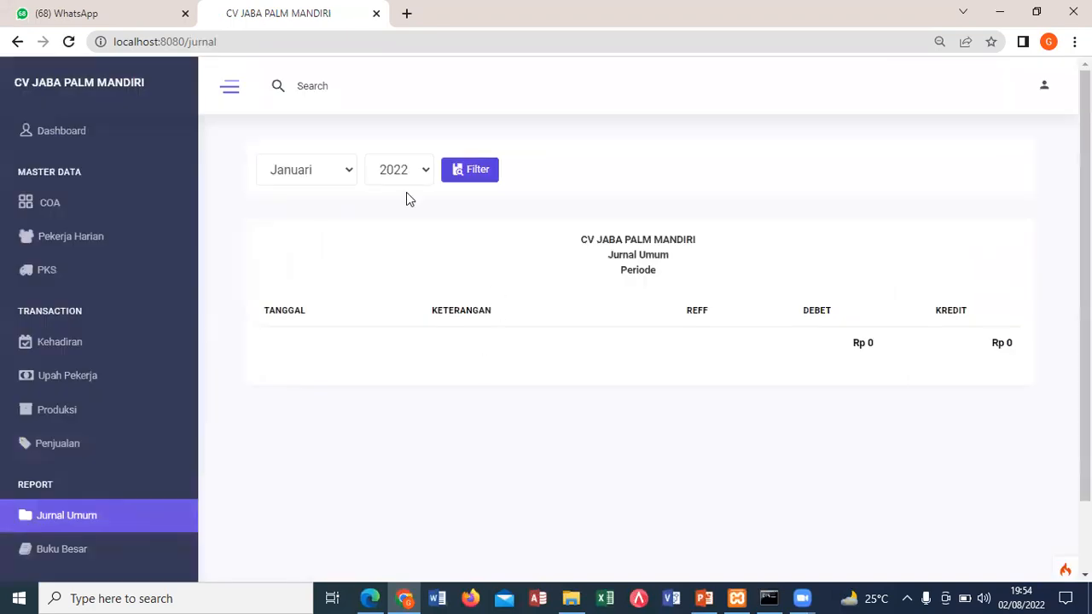
click(416, 170)
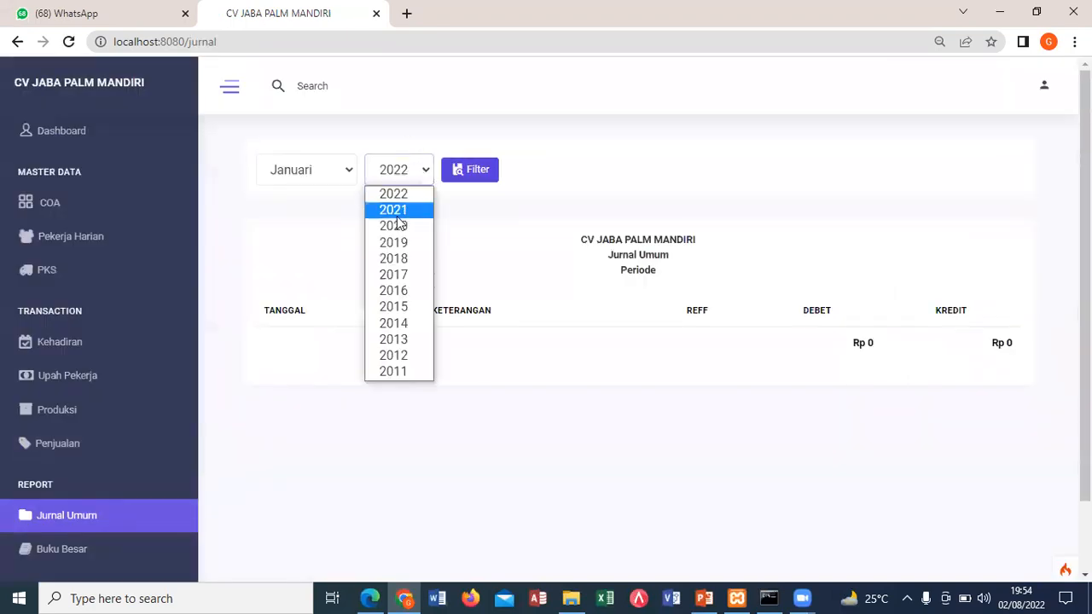
click(417, 225)
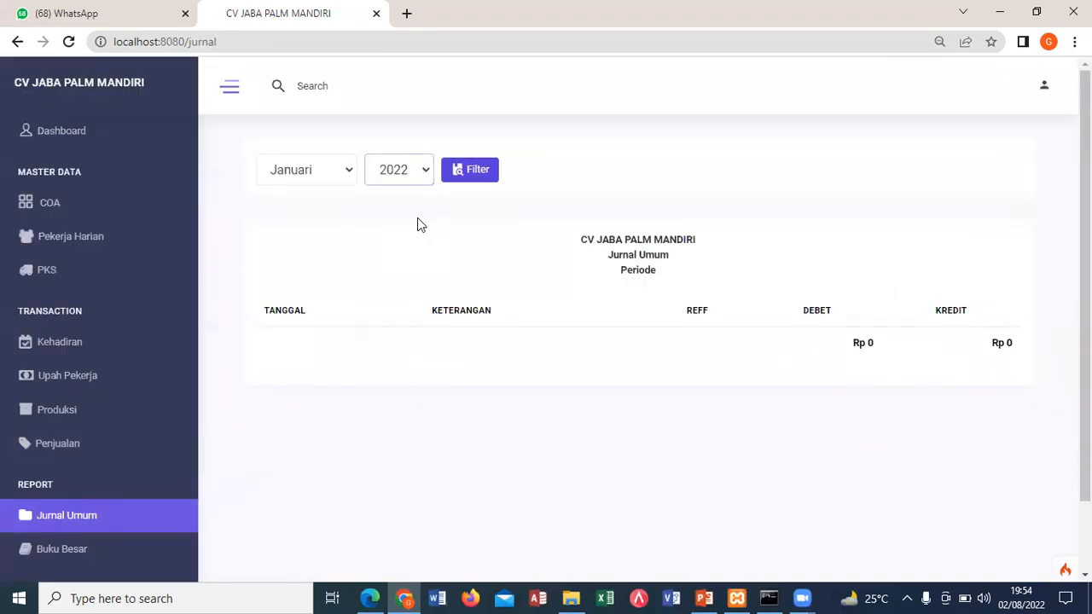
click(482, 171)
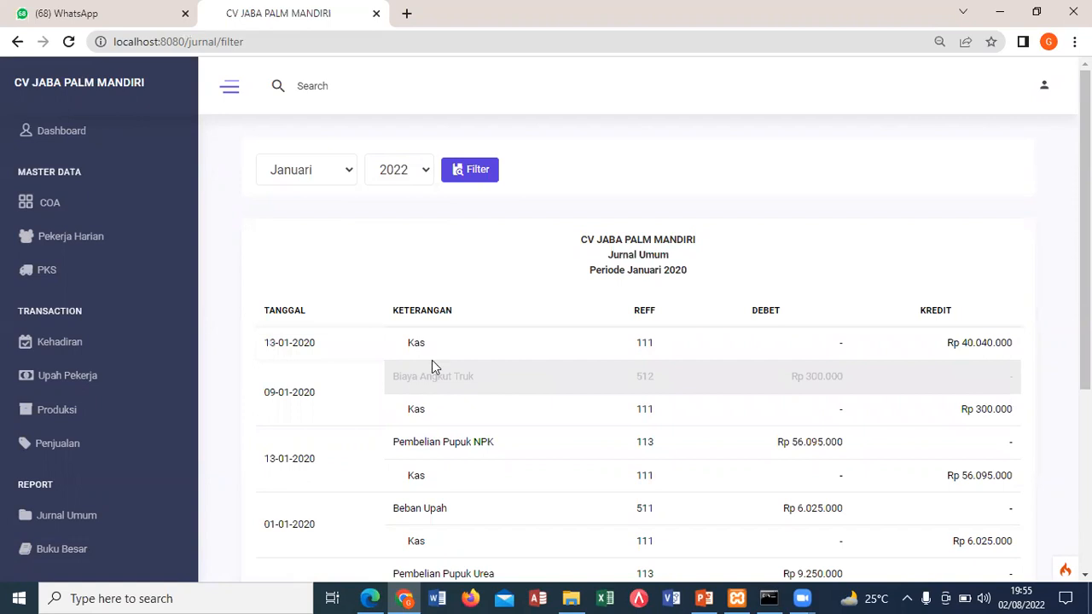
Examine the Januari 2020 journal entries and compare the debit and credit totals
scroll(452, 366, down, 2)
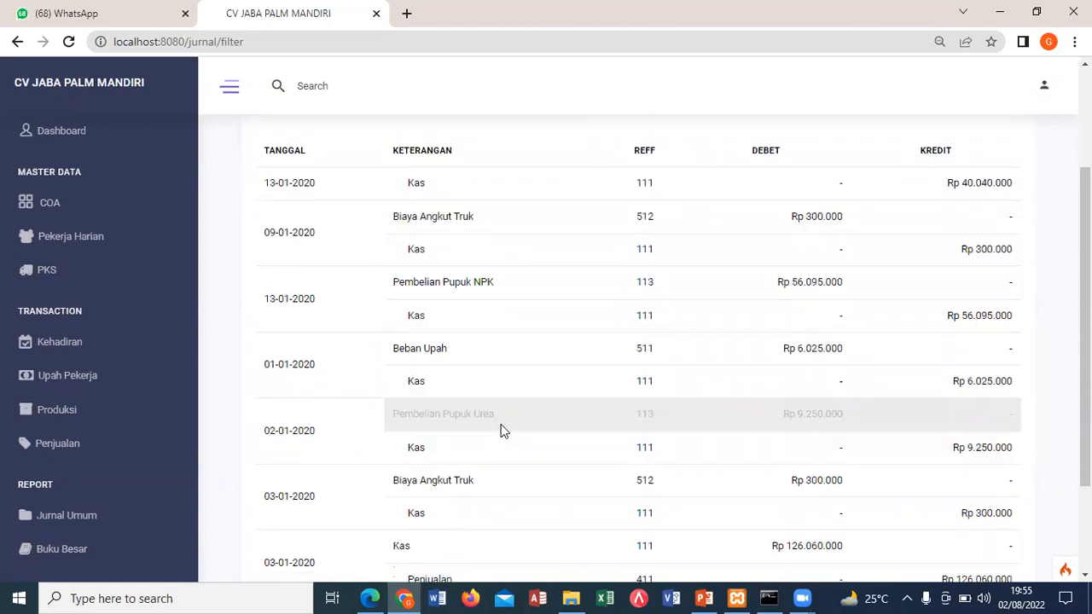
scroll(485, 460, down, 2)
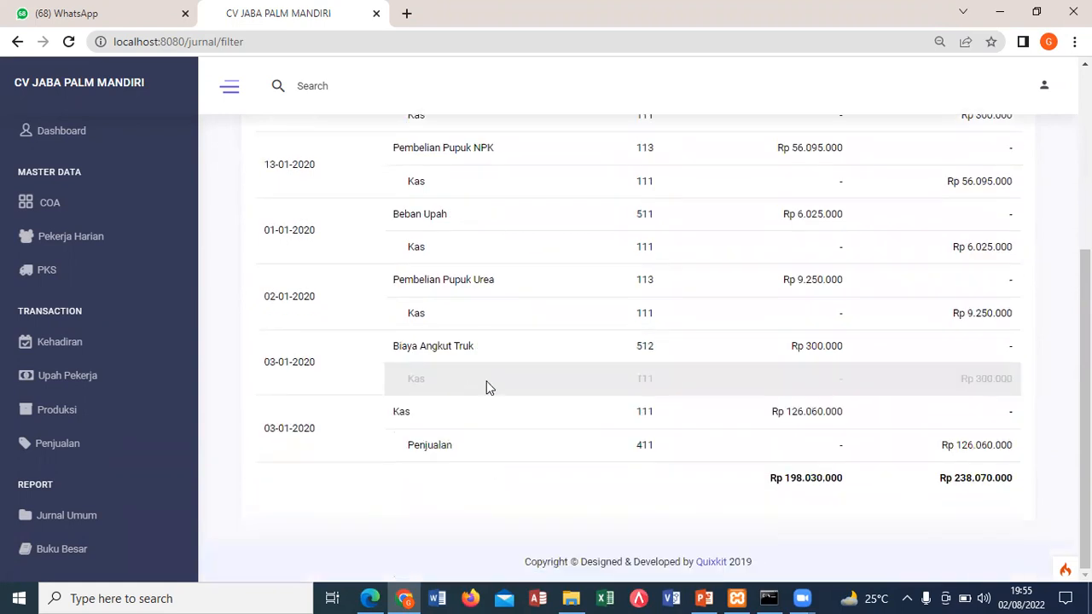
scroll(823, 408, up, 3)
scroll(823, 409, down, 3)
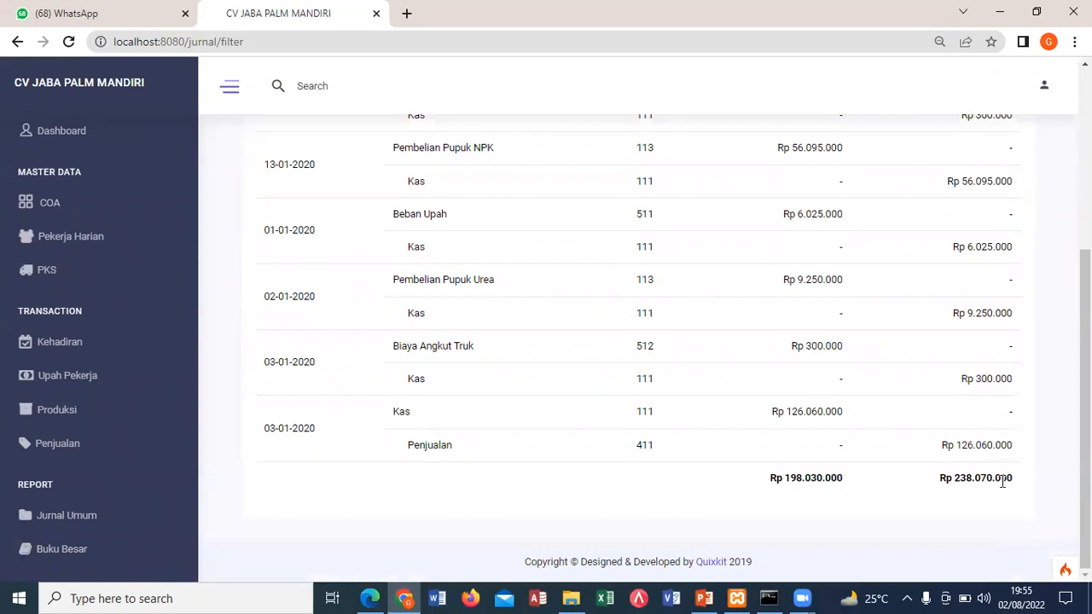
scroll(997, 480, up, 3)
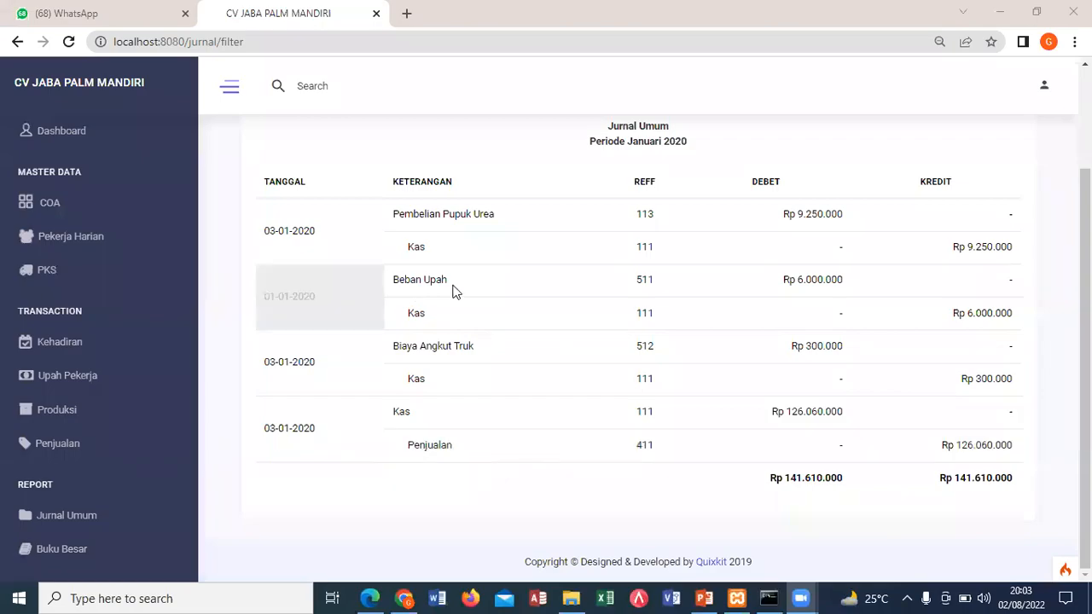
scroll(310, 365, up, 2)
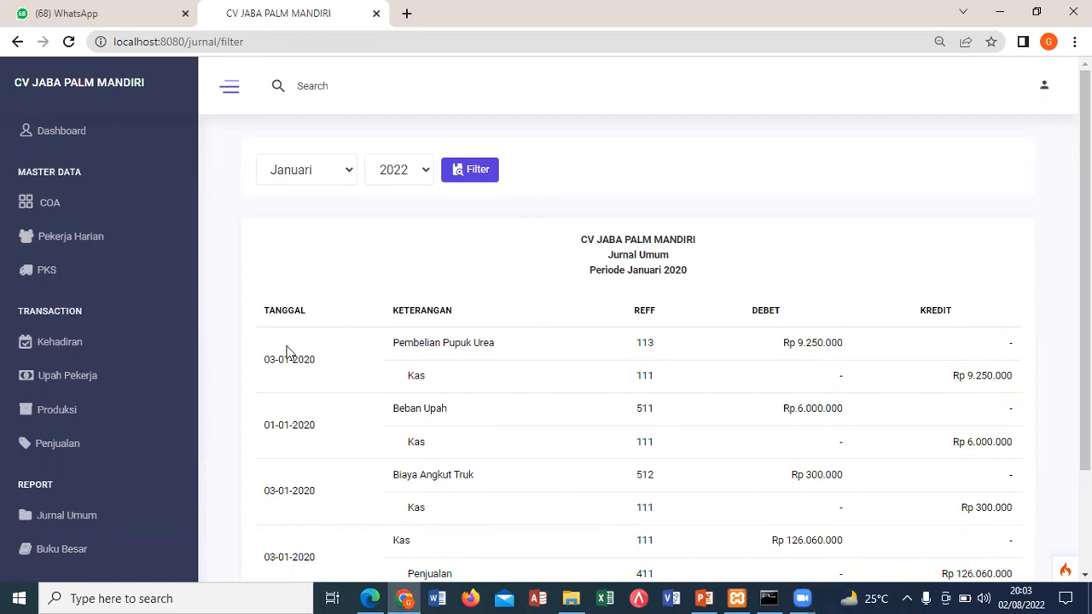
scroll(486, 235, down, 2)
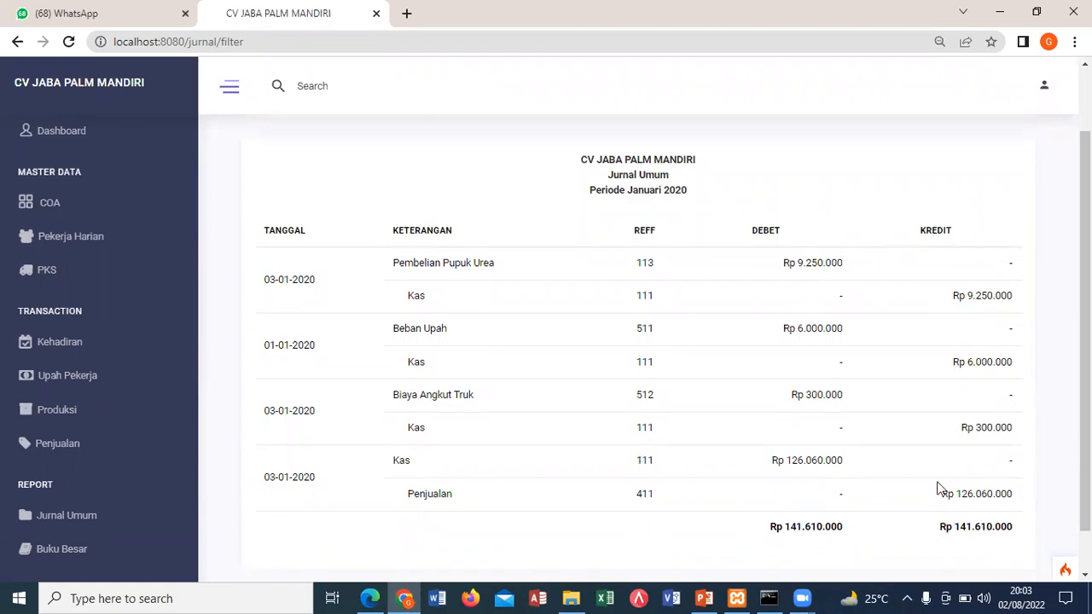
scroll(570, 465, down, 1)
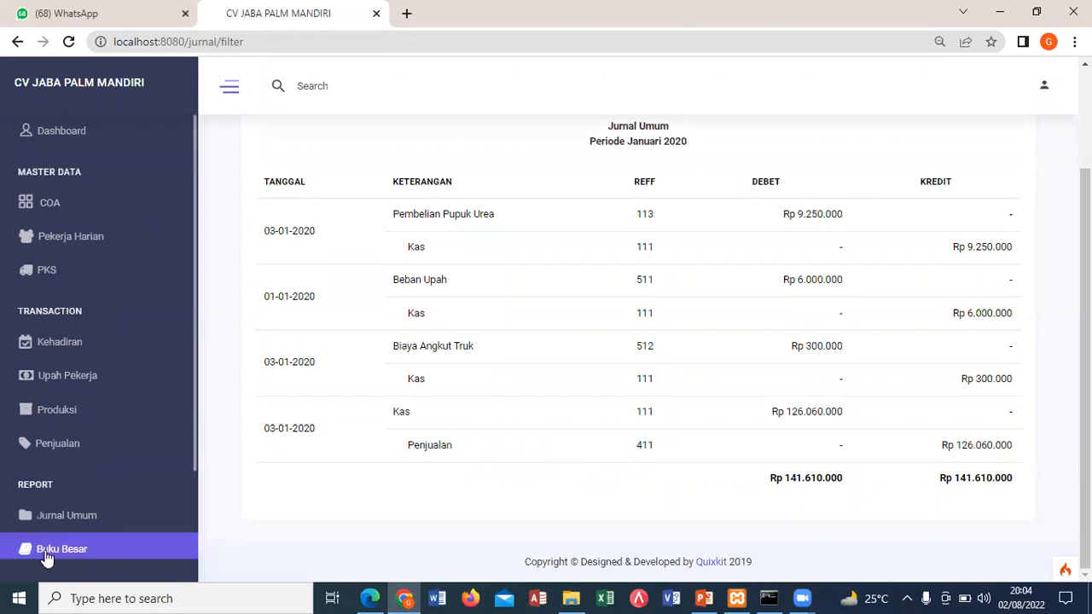
Display the Buku Besar report for Januari 2020 with account 111 - Kas and review its balances
click(97, 549)
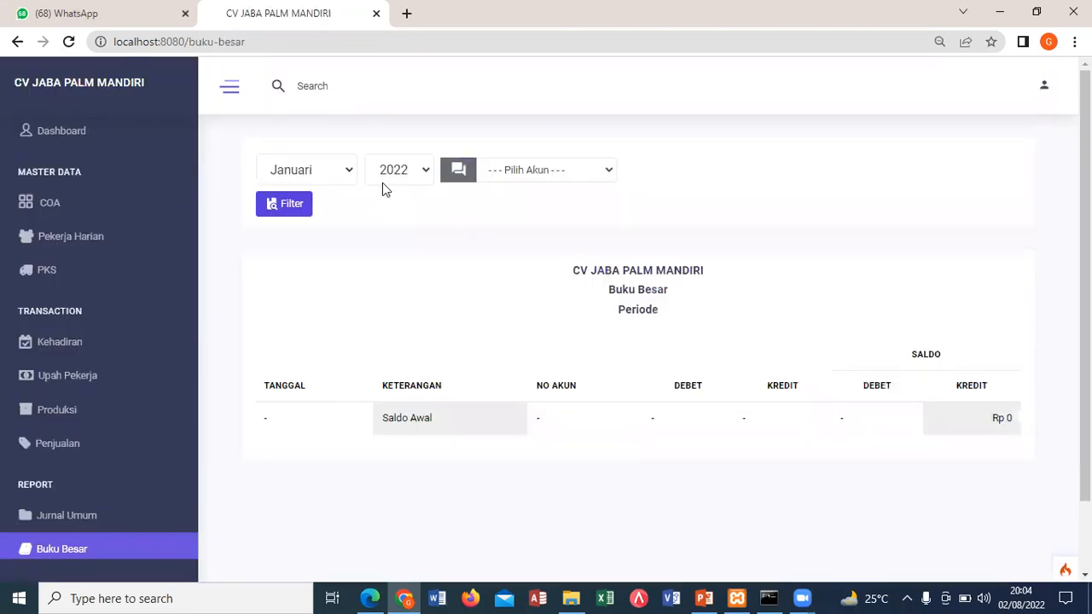
click(393, 180)
click(408, 226)
click(502, 179)
click(502, 202)
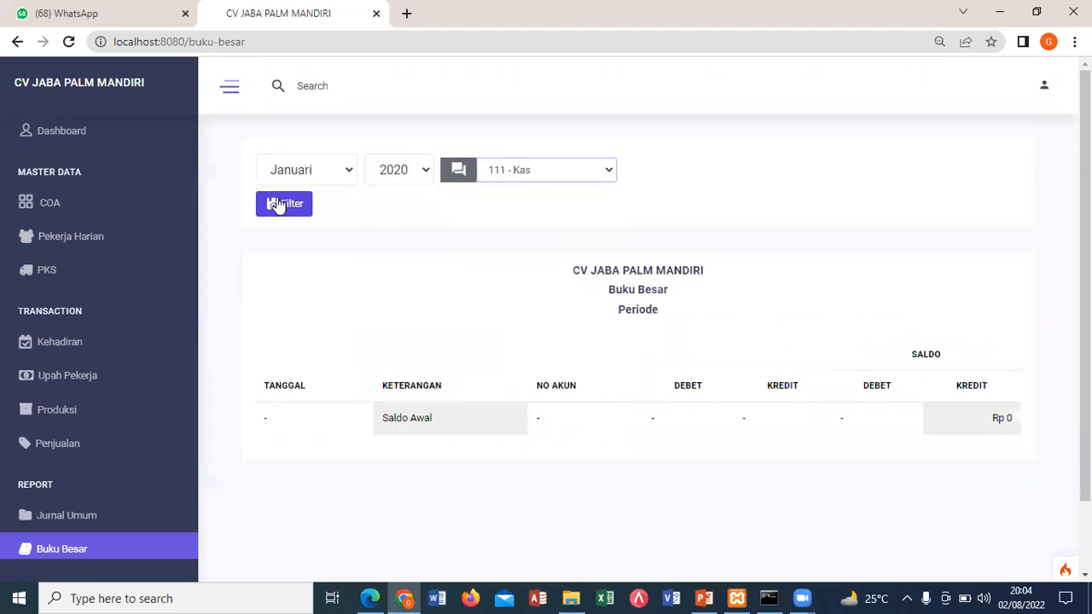
key(Tab)
key(Return)
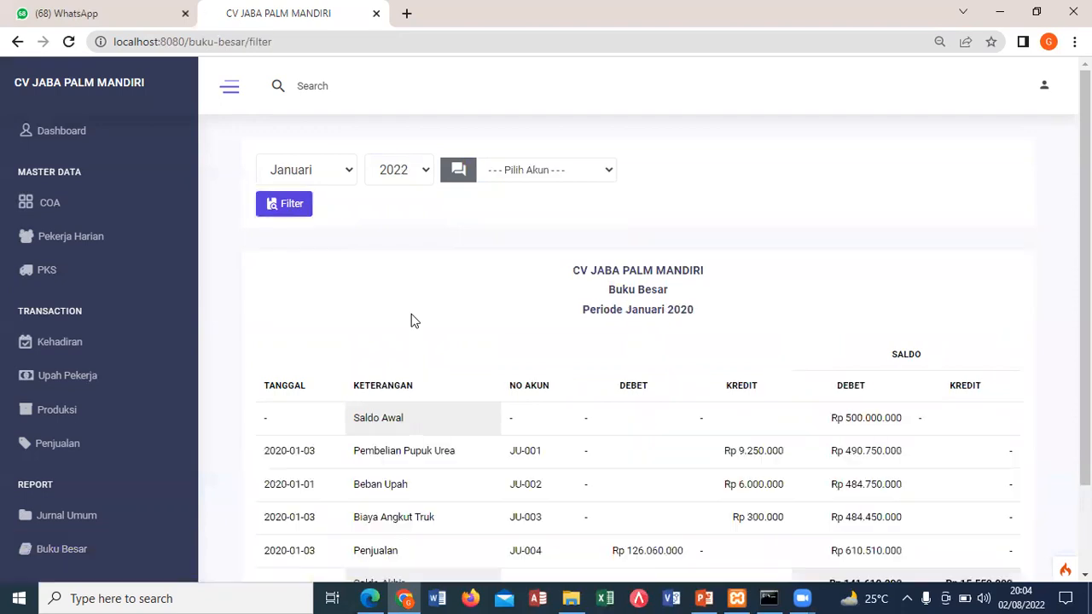
scroll(443, 408, down, 2)
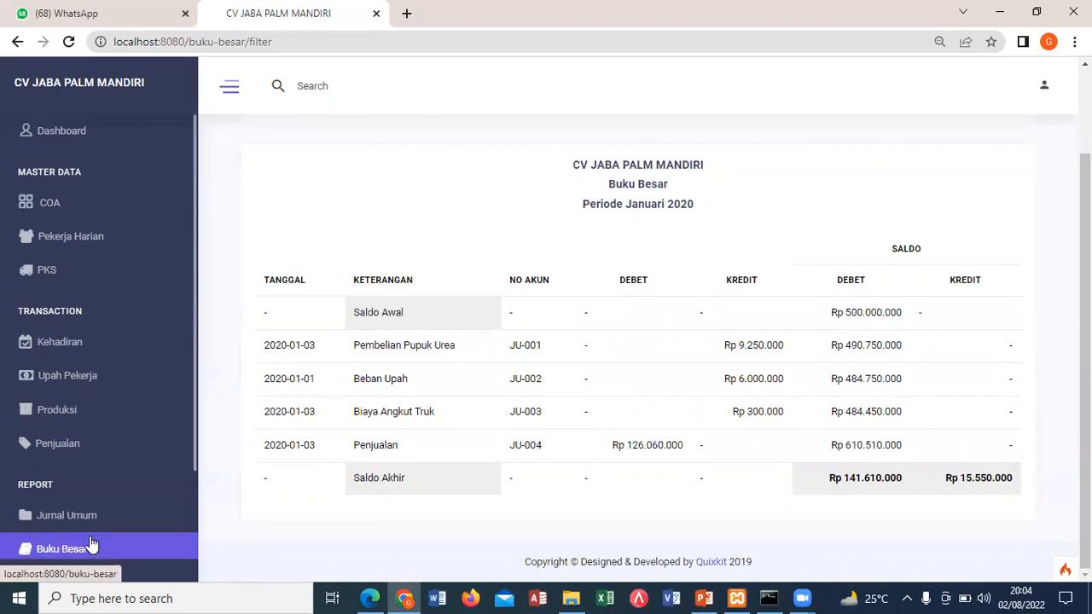
Display the Laporan Penjualan report for the period Januari 2020
scroll(109, 482, down, 2)
click(111, 476)
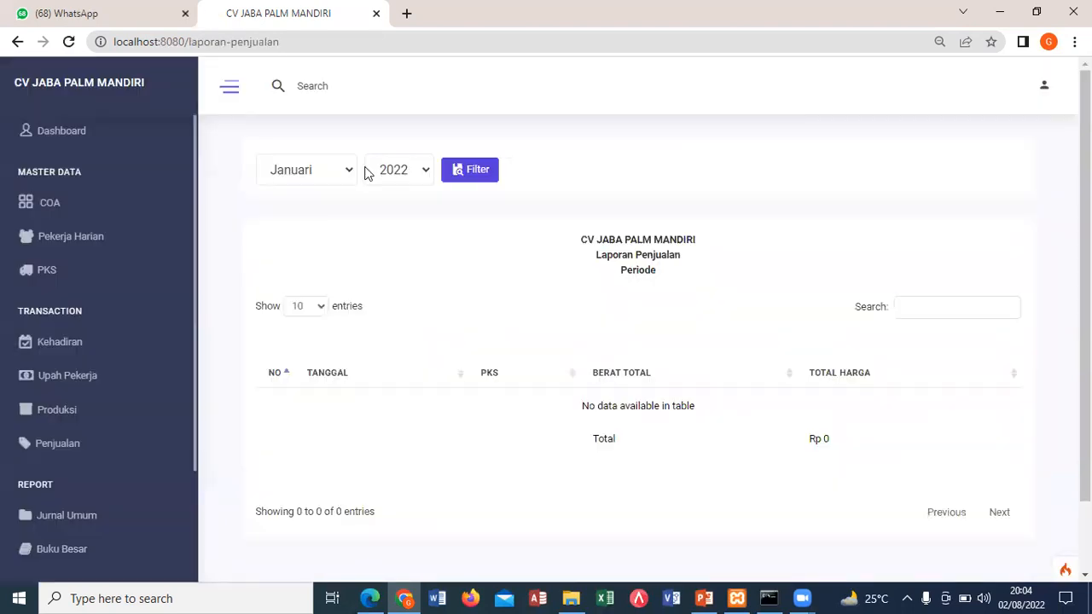
click(414, 176)
click(399, 226)
click(475, 172)
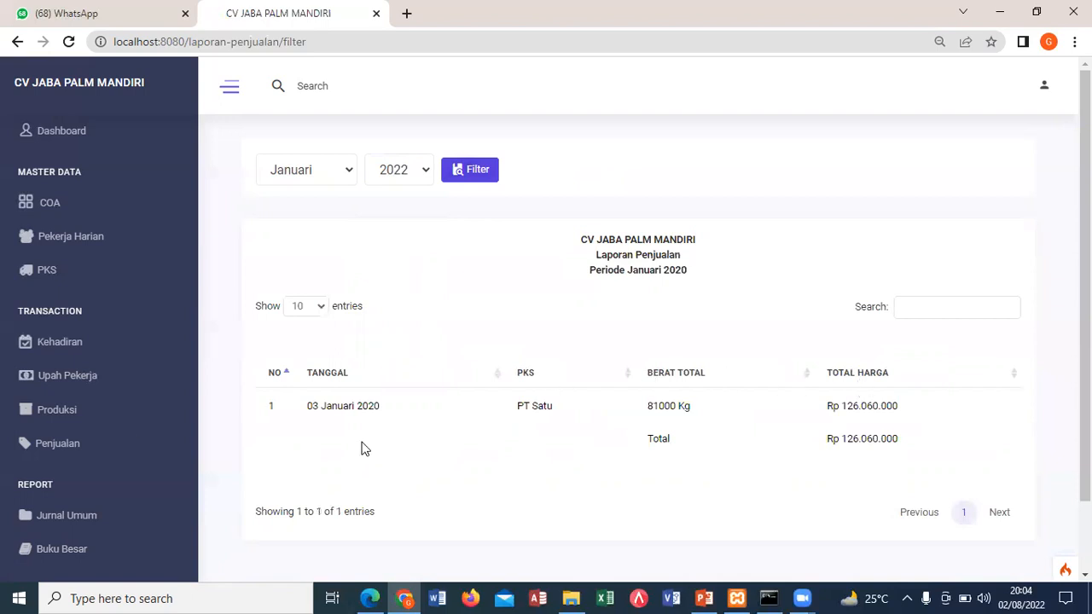
Display the Harga Pokok Produksi report for Januari 2020 and review its cost lines down to the final total
scroll(86, 506, down, 3)
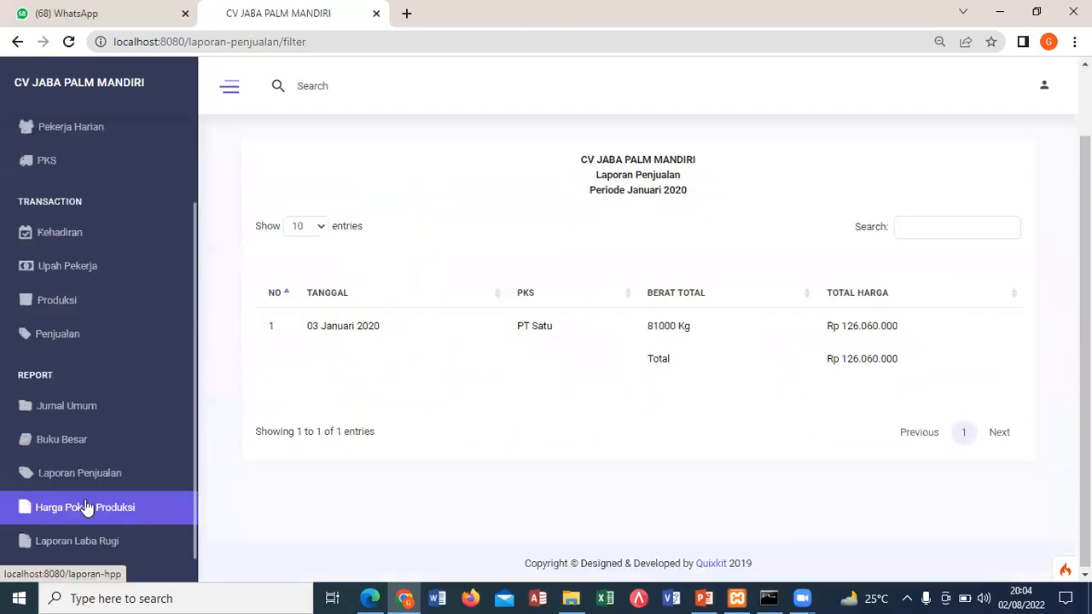
click(107, 510)
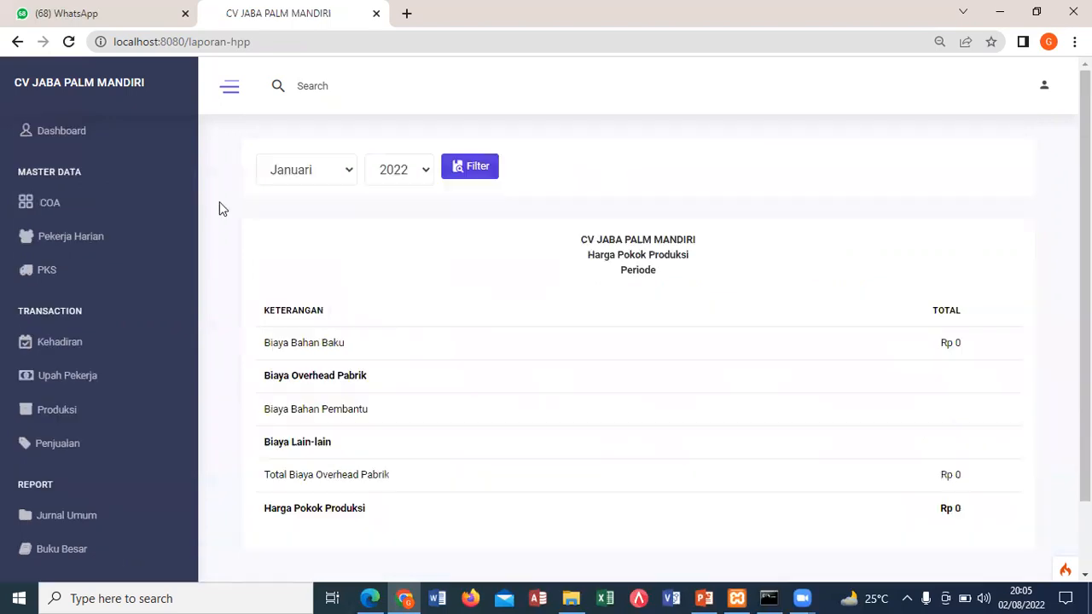
click(417, 171)
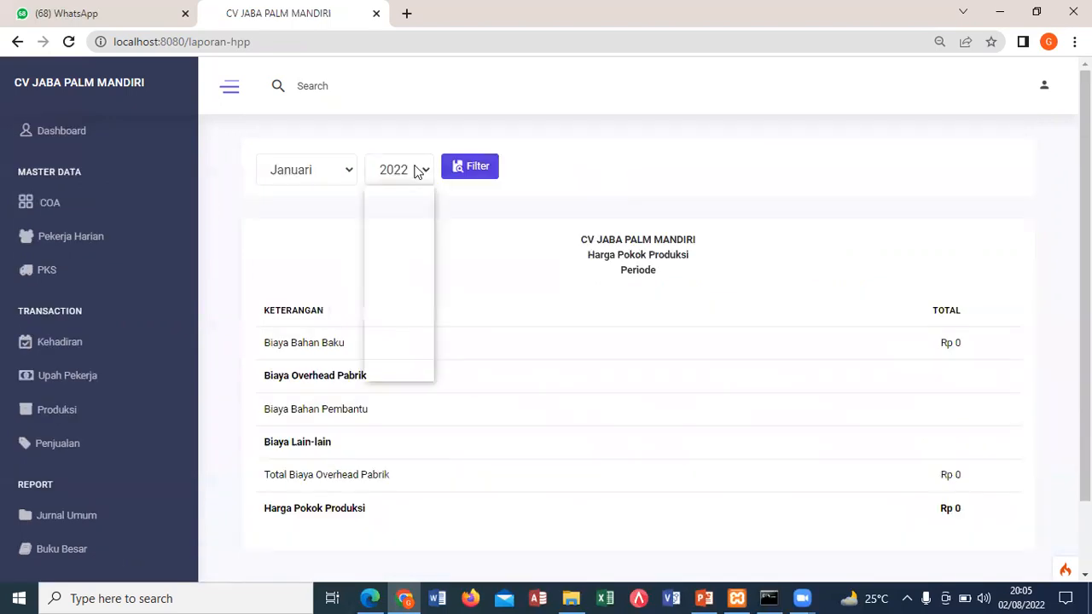
click(422, 216)
click(470, 176)
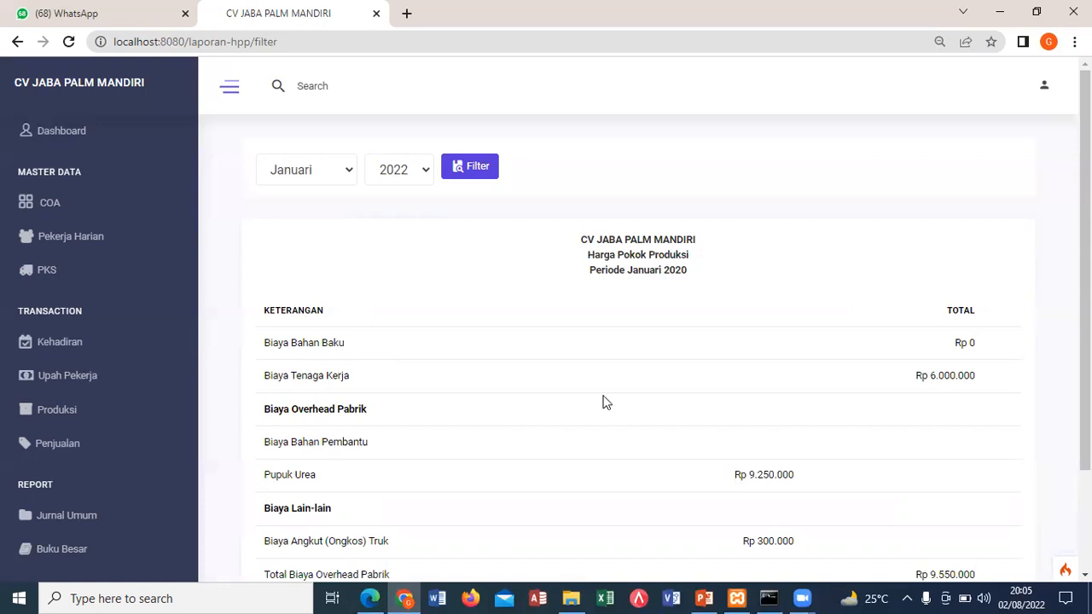
scroll(459, 385, down, 2)
scroll(401, 321, down, 1)
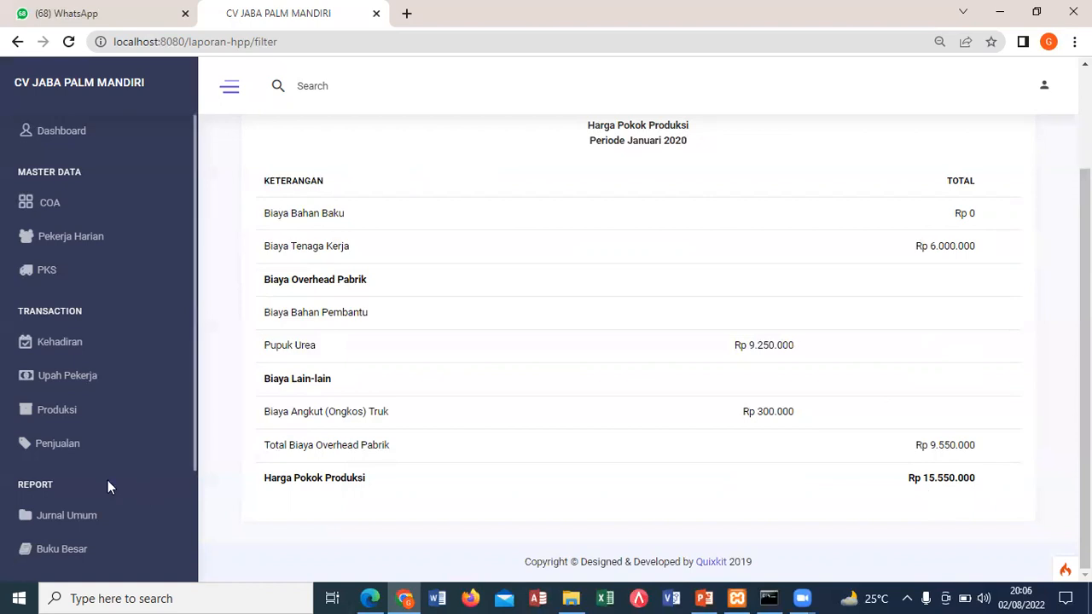
Display the Laporan Laba Rugi for Januari 2020 and examine its income, expenses, Total Beban and Laba Bersih
scroll(95, 546, down, 2)
click(117, 541)
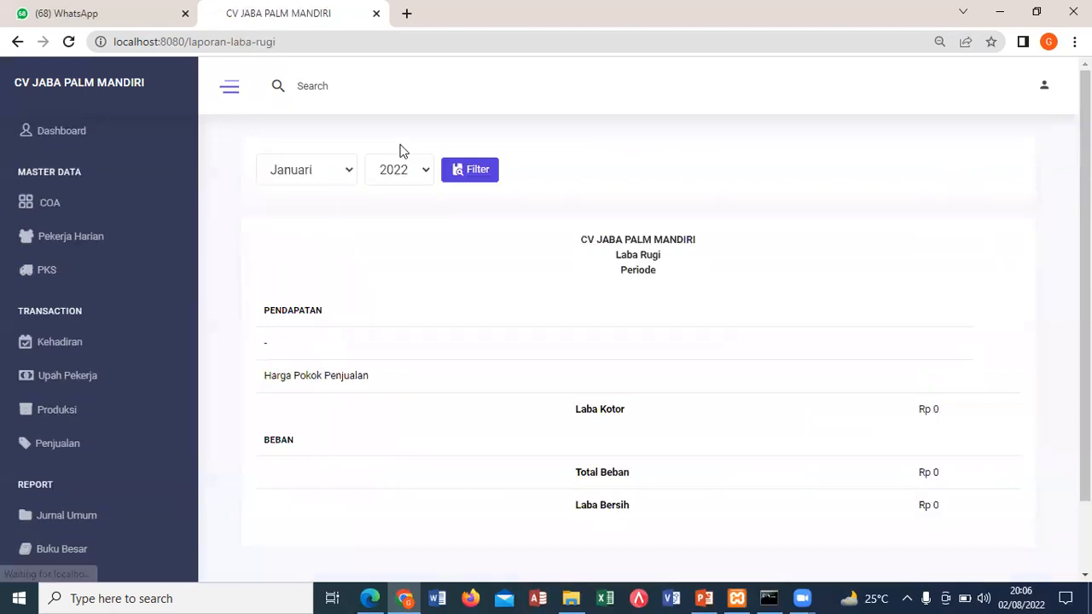
click(395, 173)
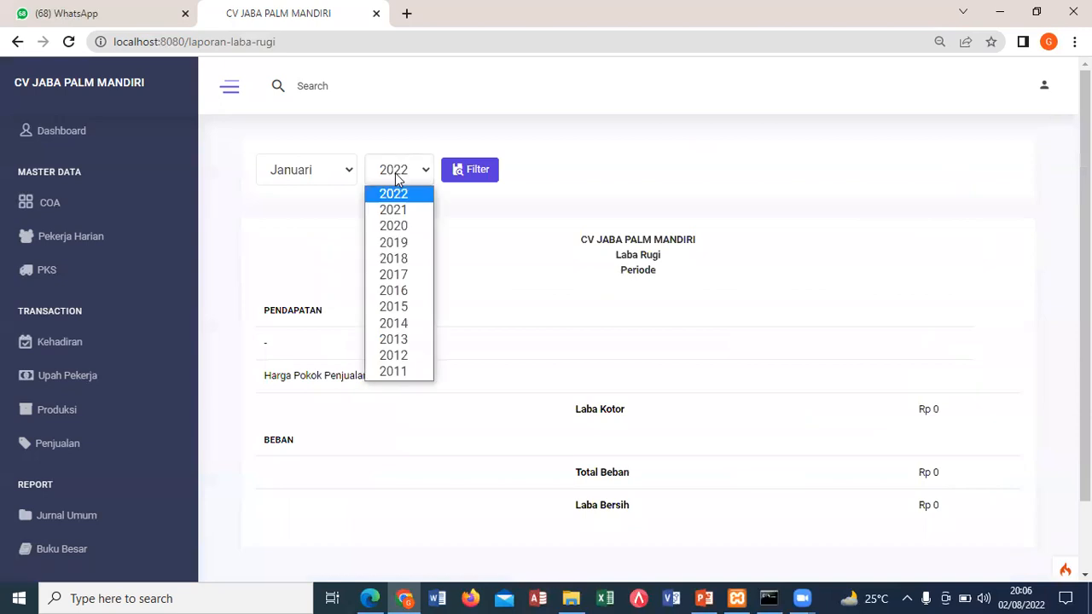
click(398, 225)
click(476, 171)
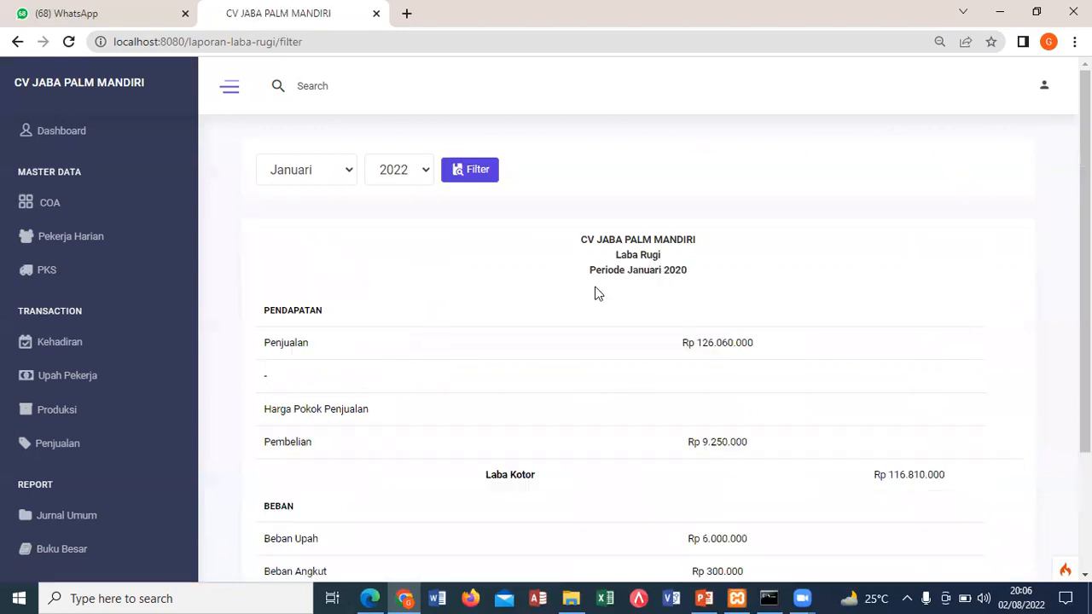
scroll(631, 325, down, 2)
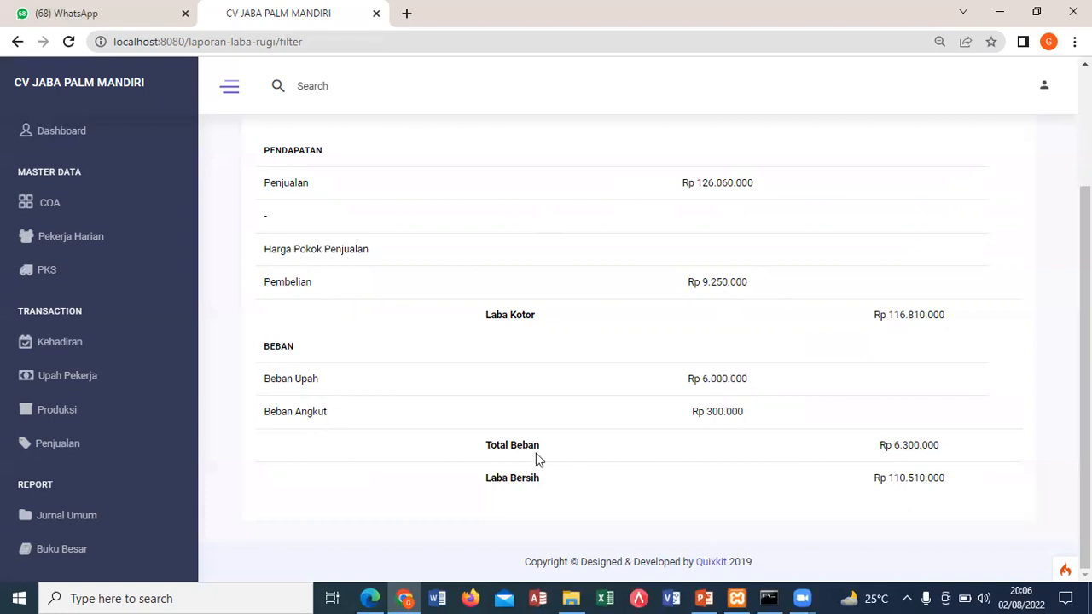
drag(879, 445, 946, 453)
click(850, 392)
scroll(514, 241, up, 2)
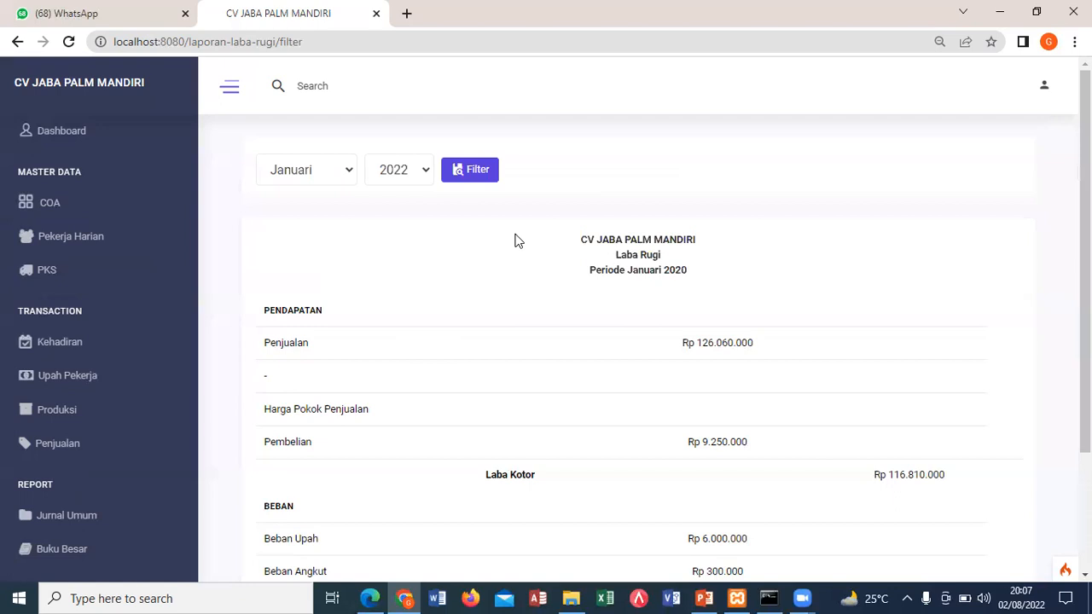